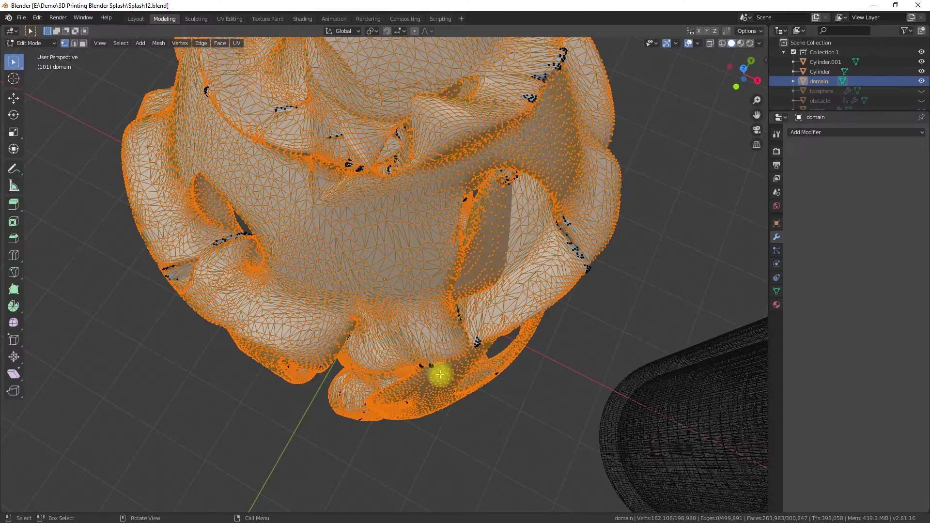
Step: Orbit around the scene's objects, toggling edit mode on the curve and biohazard plane
{"action": "scroll", "coordinate": [440, 374], "scroll_direction": "down", "scroll_amount": 5}
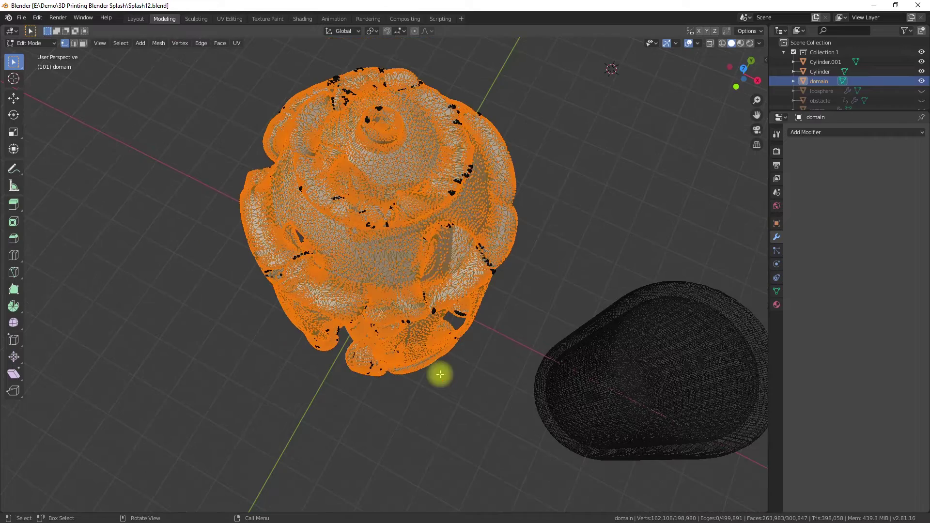
{"action": "middle_click_drag", "start_coordinate": [416, 357], "coordinate": [436, 349]}
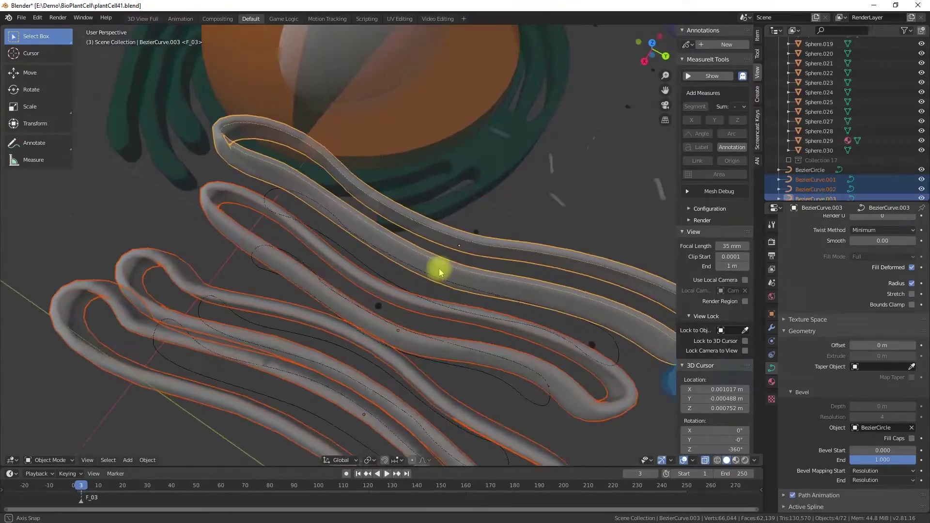
{"action": "middle_click_drag", "start_coordinate": [419, 263], "coordinate": [413, 254]}
{"action": "key", "text": "Tab"}
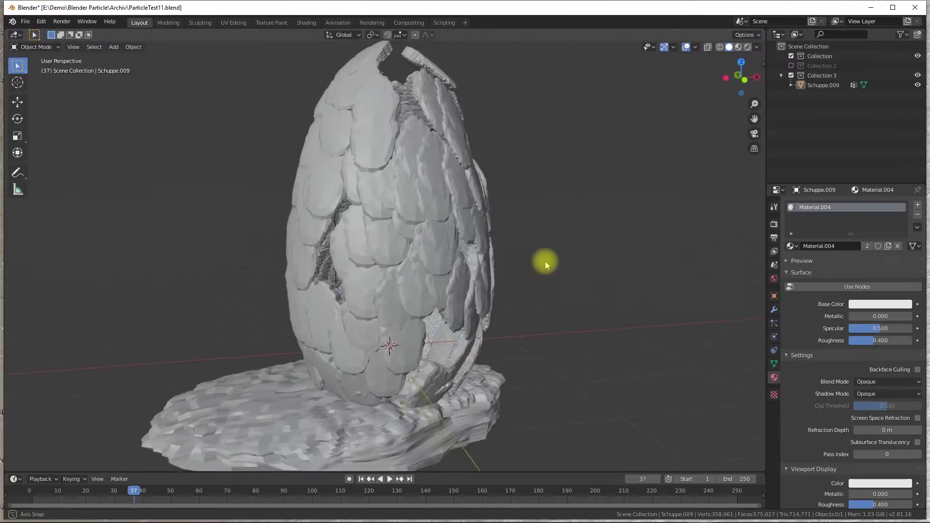
{"action": "middle_click_drag", "start_coordinate": [545, 261], "coordinate": [663, 237]}
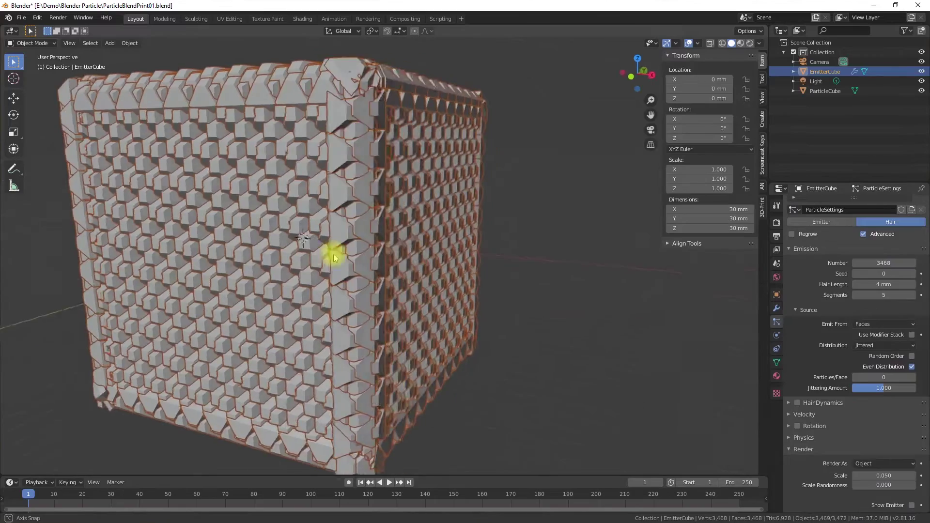
{"action": "mouse_move", "coordinate": [332, 253]}
{"action": "middle_mouse_down"}
{"action": "mouse_move", "coordinate": [322, 257]}
{"action": "mouse_move", "coordinate": [351, 255]}
{"action": "middle_mouse_up"}
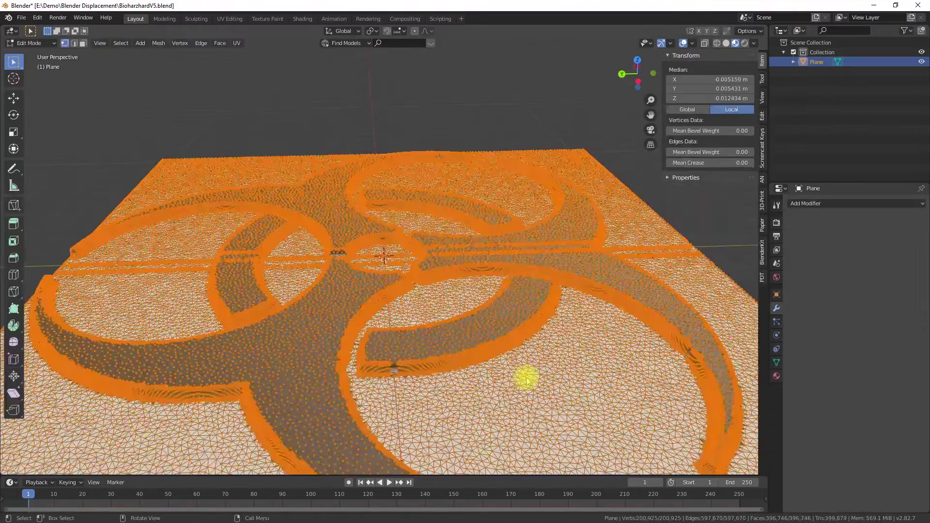
{"action": "key", "text": "Tab"}
{"action": "scroll", "coordinate": [525, 364], "scroll_direction": "down", "scroll_amount": 5}
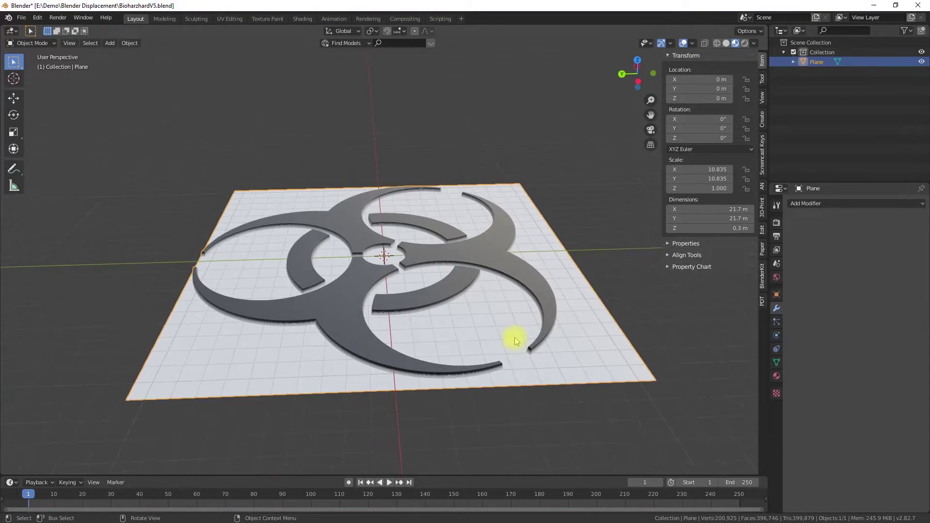
{"action": "middle_click_drag", "start_coordinate": [515, 338], "coordinate": [475, 369]}
{"action": "scroll", "coordinate": [475, 369], "scroll_direction": "up", "scroll_amount": 4}
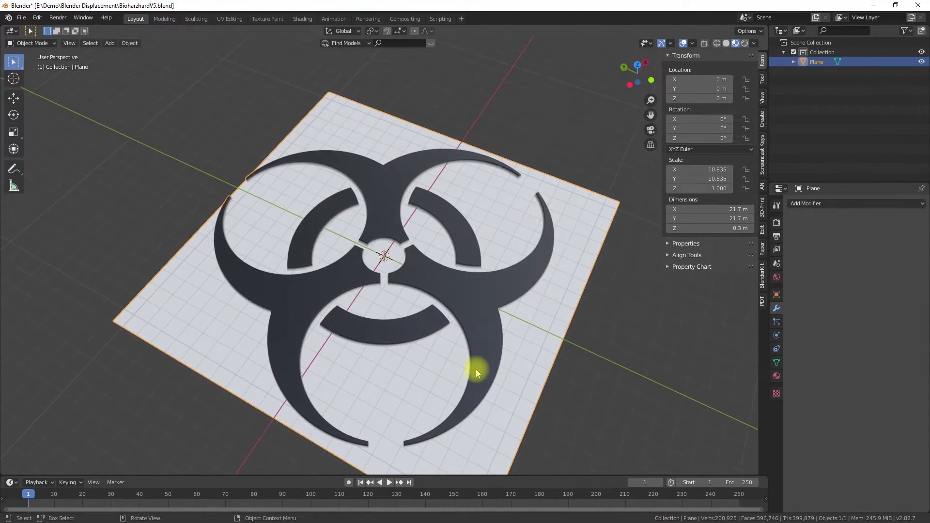
Step: Enter edit mode on the biohazard plane and bring up its modifier settings
{"action": "key", "text": "Tab"}
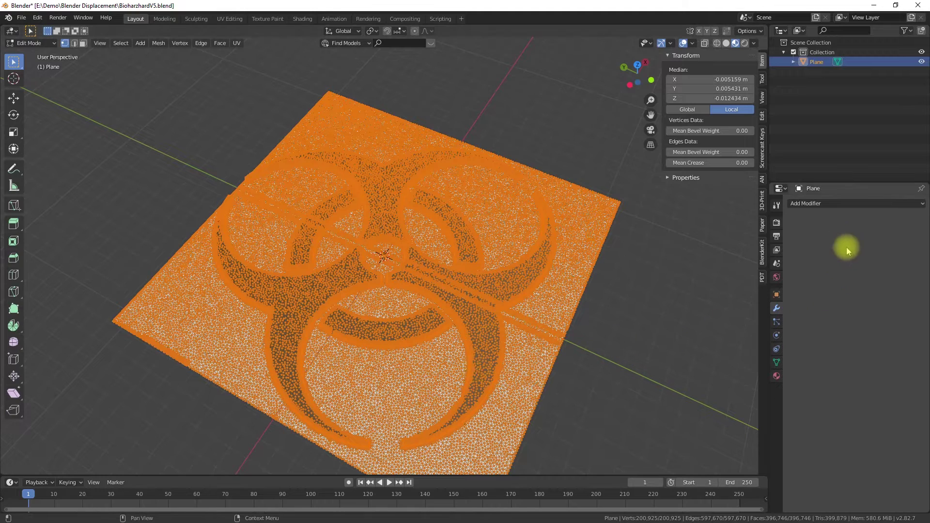
{"action": "left_click", "coordinate": [776, 264]}
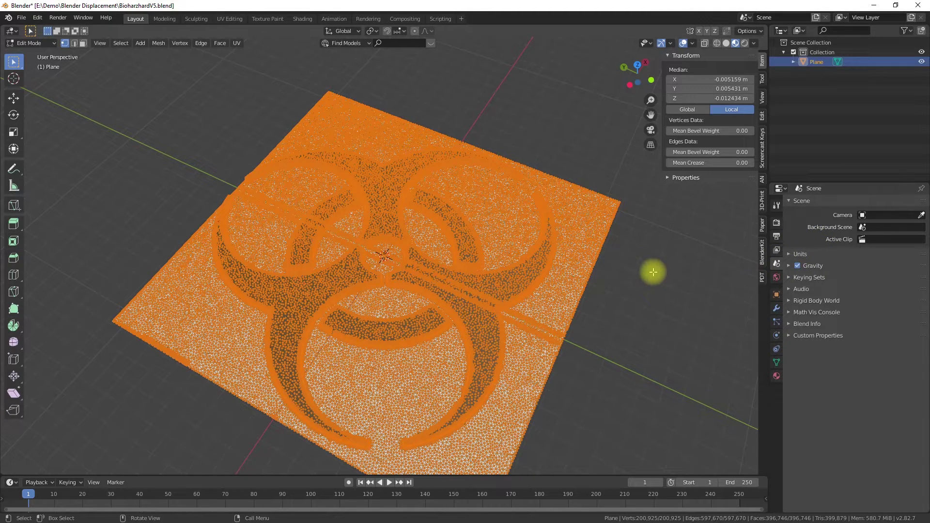
{"action": "left_click", "coordinate": [776, 309]}
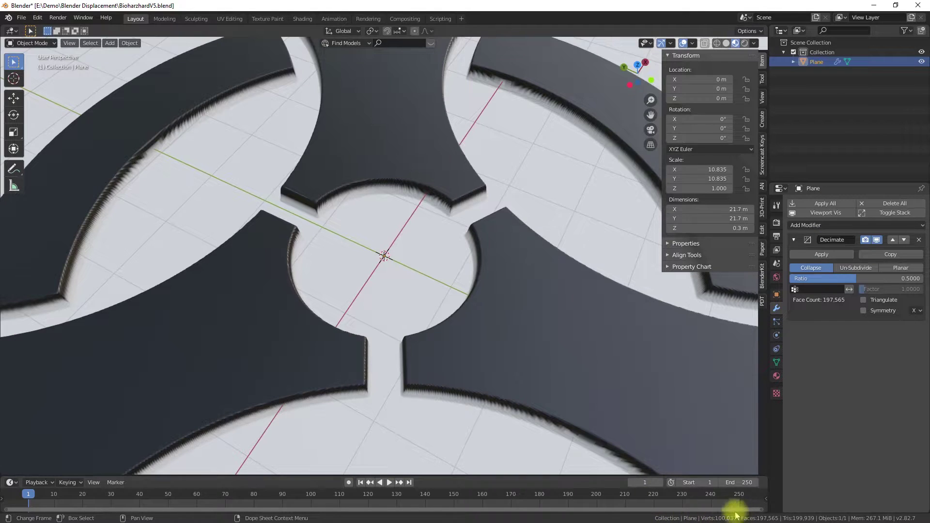
{"action": "middle_click_drag", "start_coordinate": [532, 360], "coordinate": [619, 339]}
{"action": "scroll", "coordinate": [532, 326], "scroll_direction": "up", "scroll_amount": 1}
{"action": "scroll", "coordinate": [618, 340], "scroll_direction": "up", "scroll_amount": 2}
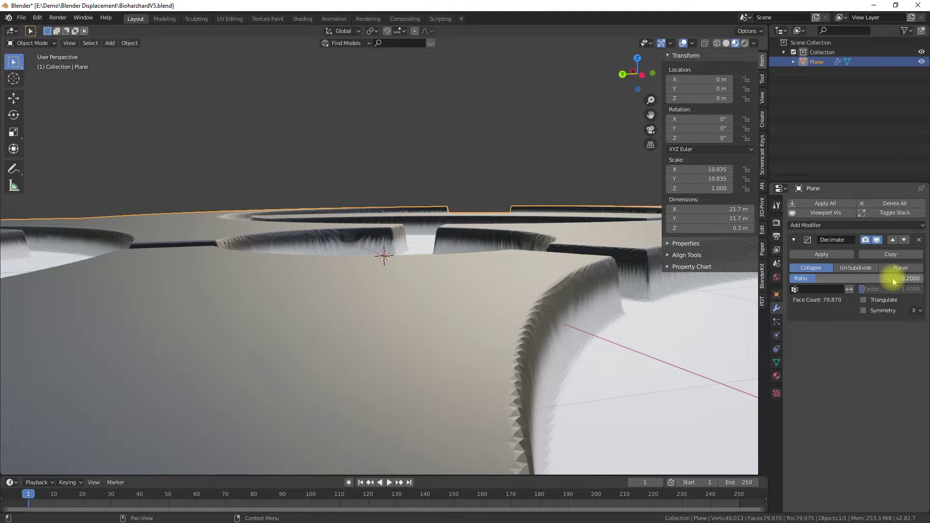
Step: Make Blender fill the whole screen and turn the cube to show its knotwork face
{"action": "left_click", "coordinate": [82, 17]}
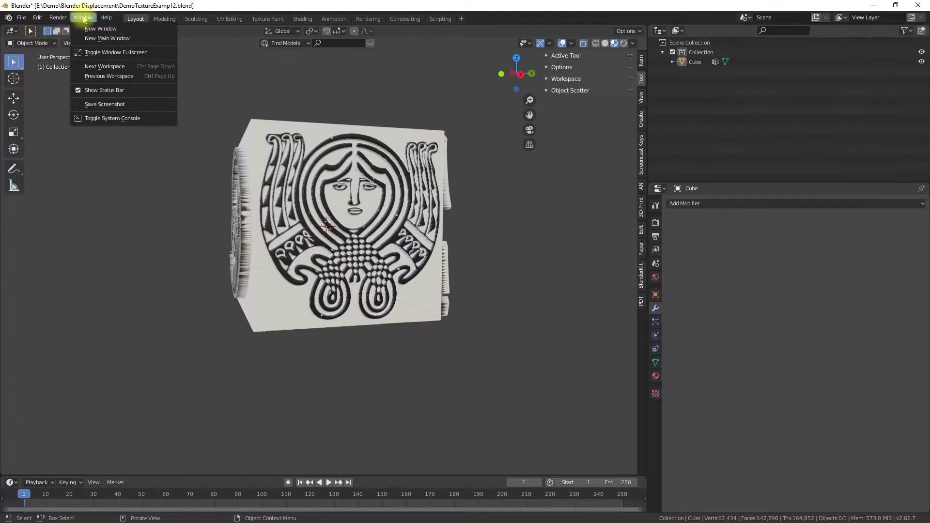
{"action": "left_click", "coordinate": [111, 52]}
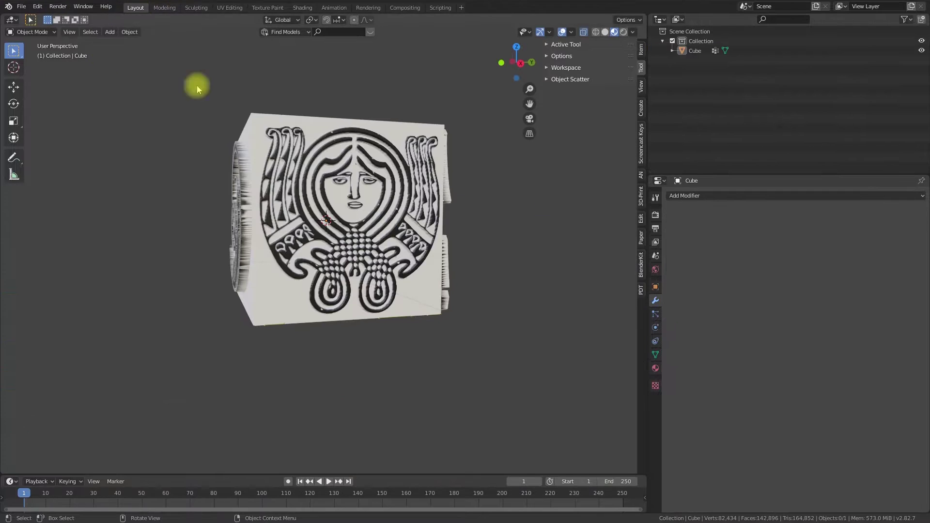
{"action": "middle_click_drag", "start_coordinate": [545, 342], "coordinate": [509, 359]}
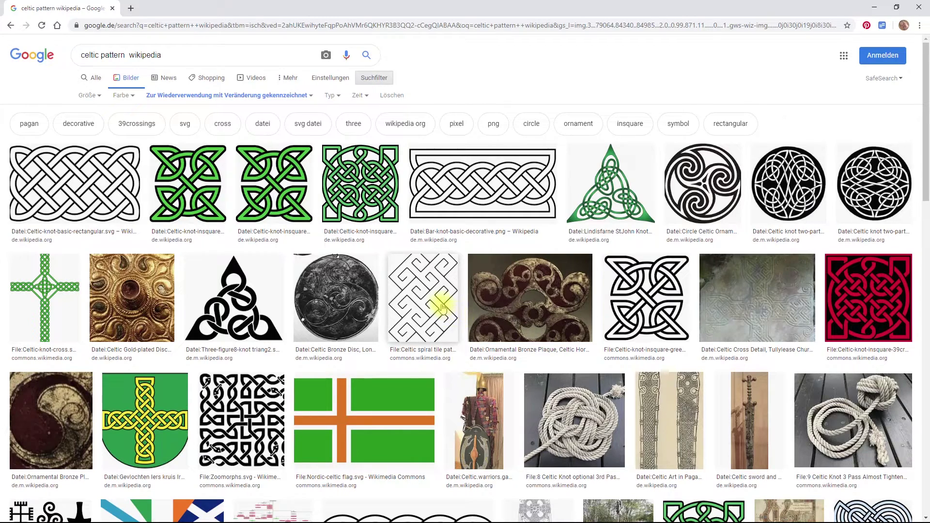
{"action": "scroll", "coordinate": [442, 306], "scroll_direction": "down", "scroll_amount": 3}
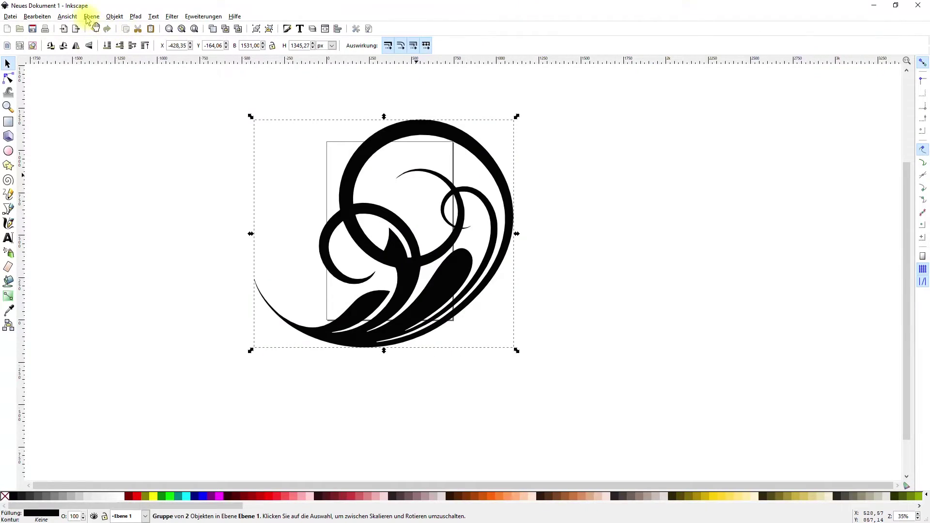
Step: Apply a linear gradient fill to the black swirl from Object > Fill and Stroke
{"action": "left_click", "coordinate": [115, 17]}
{"action": "left_click", "coordinate": [124, 29]}
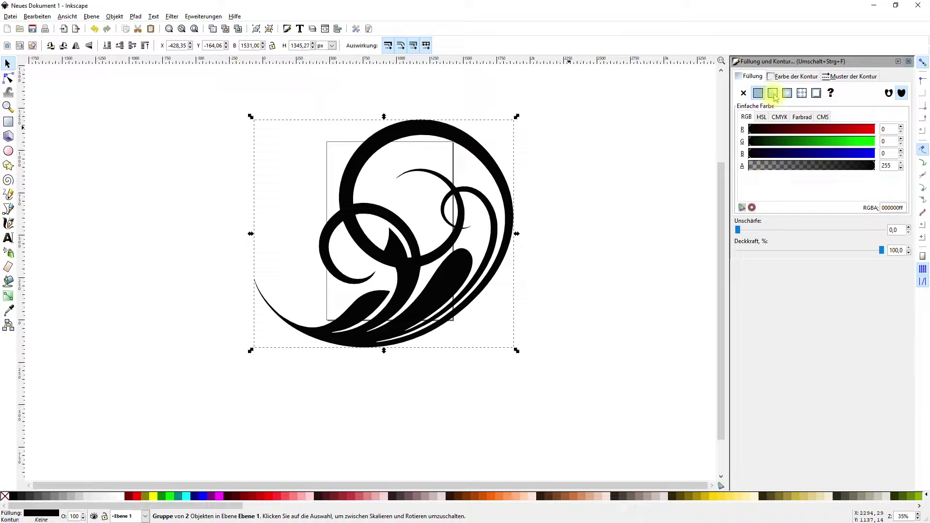
{"action": "left_click", "coordinate": [774, 93]}
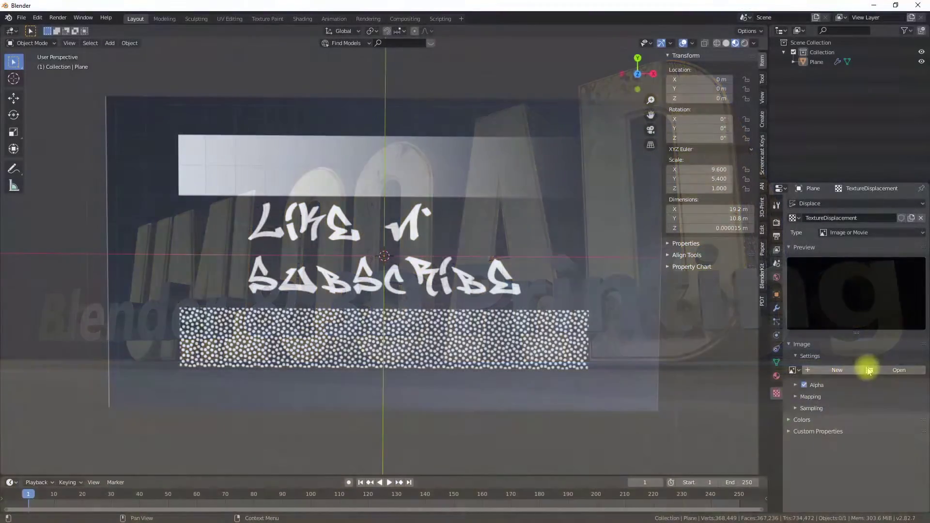
Step: Load DemoImage.png as the displacement image and inspect the relief from a tilted and top view
{"action": "left_click", "coordinate": [794, 370]}
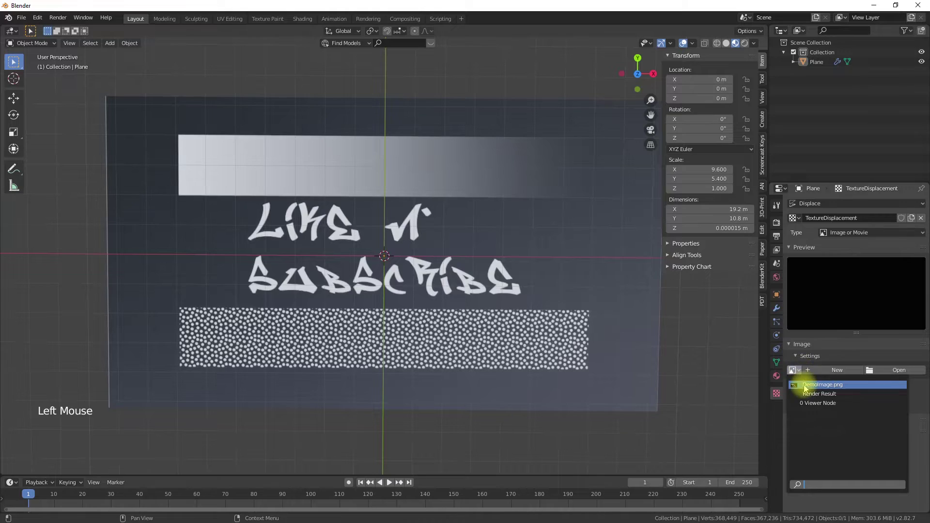
{"action": "left_click", "coordinate": [822, 384]}
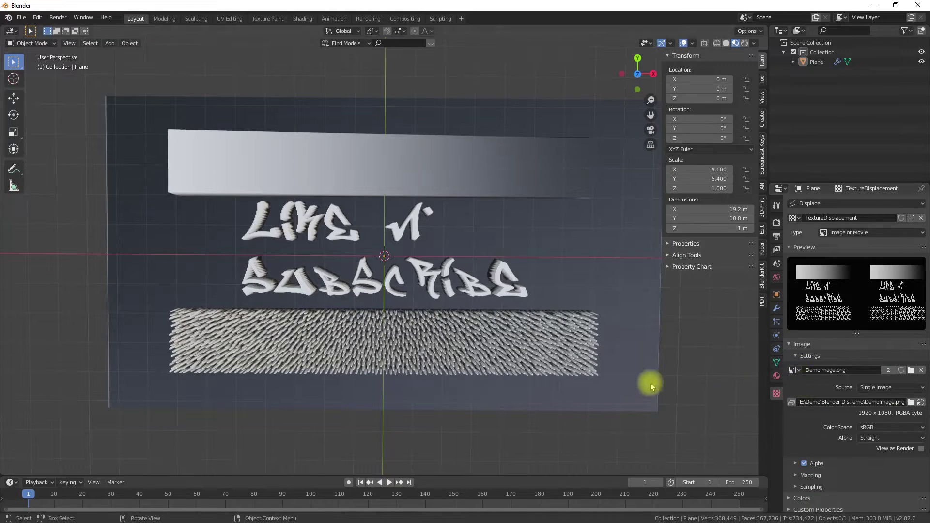
{"action": "middle_click_drag", "start_coordinate": [650, 382], "coordinate": [270, 349]}
{"action": "key", "text": "KP_7"}
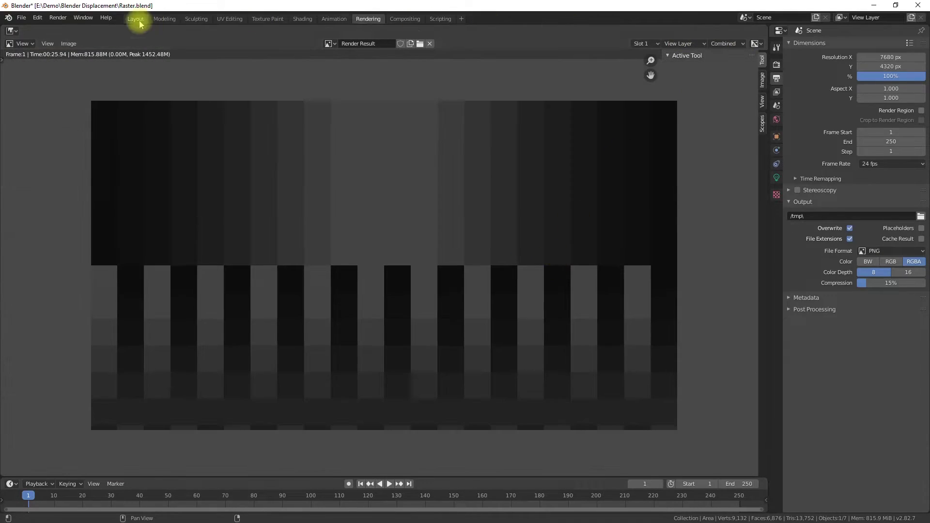
{"action": "left_click", "coordinate": [136, 18]}
Step: Enlarge the selected camera to scale 15.015 and view the striped relief through it
{"action": "middle_click_drag", "start_coordinate": [369, 266], "coordinate": [373, 224]}
{"action": "scroll", "coordinate": [373, 223], "scroll_direction": "down", "scroll_amount": 5}
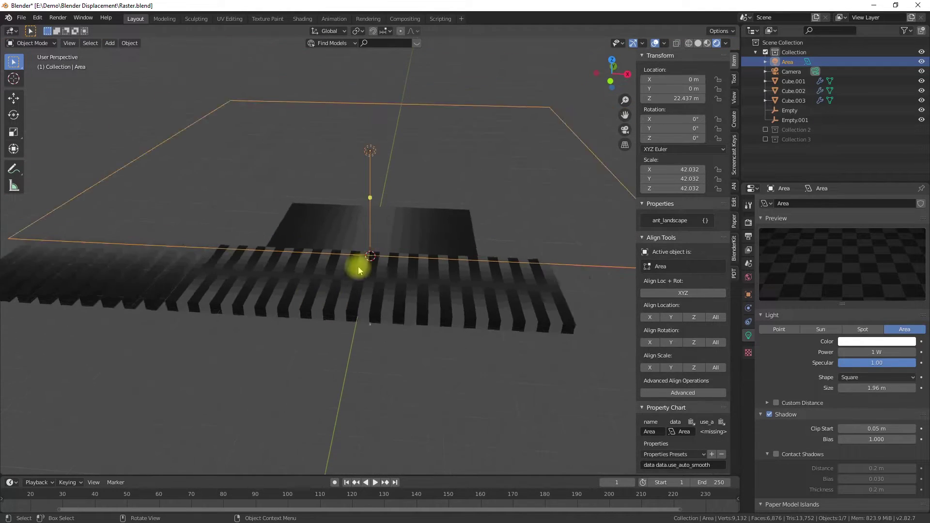
{"action": "left_click", "coordinate": [371, 117]}
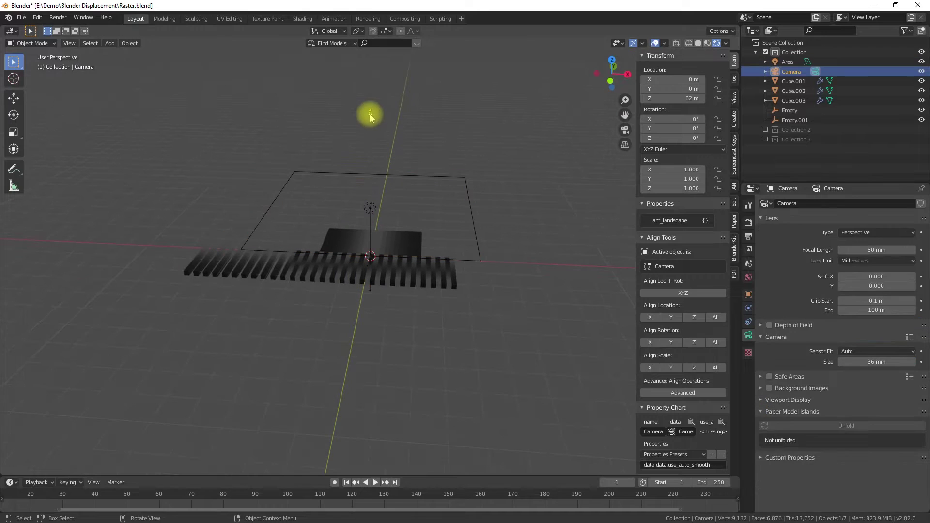
{"action": "left_click", "coordinate": [488, 235]}
{"action": "key", "text": "KP_0"}
{"action": "scroll", "coordinate": [441, 288], "scroll_direction": "up", "scroll_amount": 3}
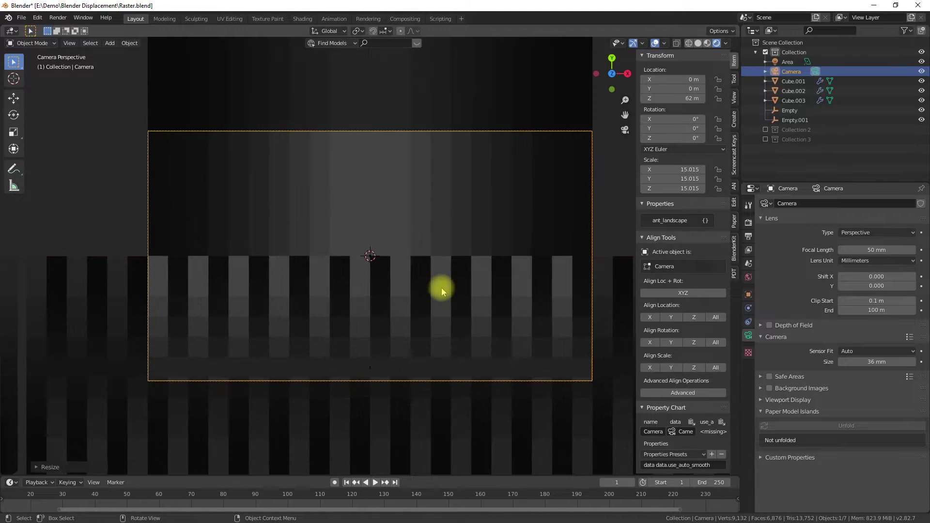
{"action": "scroll", "coordinate": [441, 288], "scroll_direction": "up", "scroll_amount": 2}
{"action": "scroll", "coordinate": [441, 288], "scroll_direction": "down", "scroll_amount": 2}
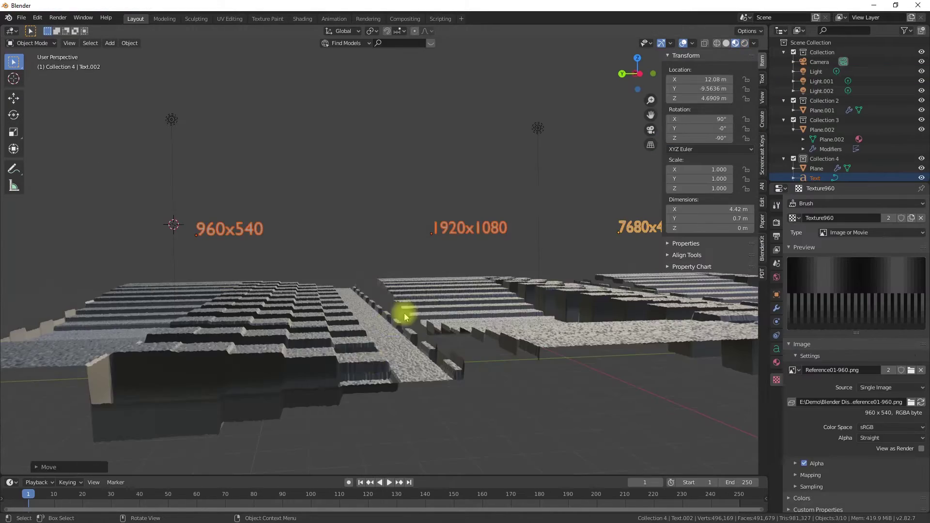
{"action": "middle_click_drag", "start_coordinate": [403, 315], "coordinate": [391, 413]}
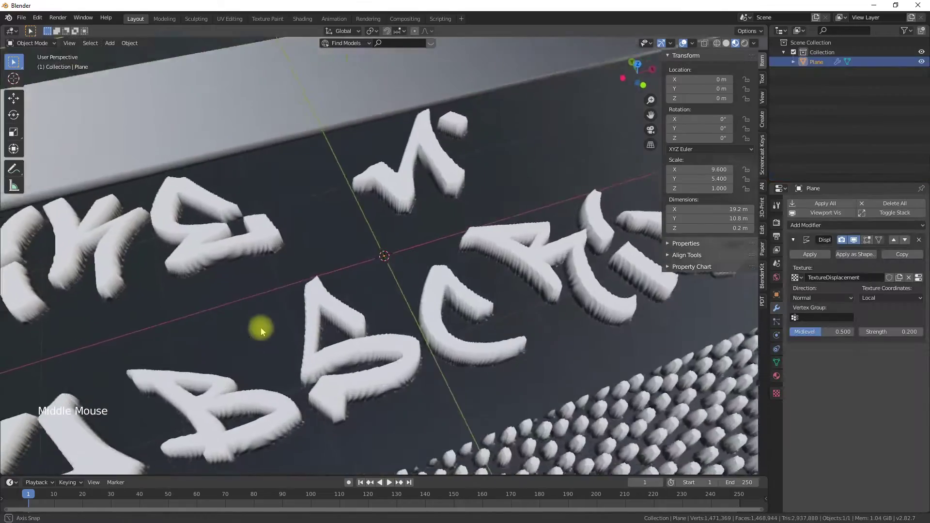
Step: Append a Smooth deform modifier beneath the lettered plane's Displace modifier
{"action": "scroll", "coordinate": [238, 370], "scroll_direction": "up", "scroll_amount": 5}
{"action": "middle_click_drag", "start_coordinate": [239, 370], "coordinate": [298, 327]}
{"action": "scroll", "coordinate": [271, 368], "scroll_direction": "down", "scroll_amount": 2}
{"action": "left_click", "coordinate": [842, 226]}
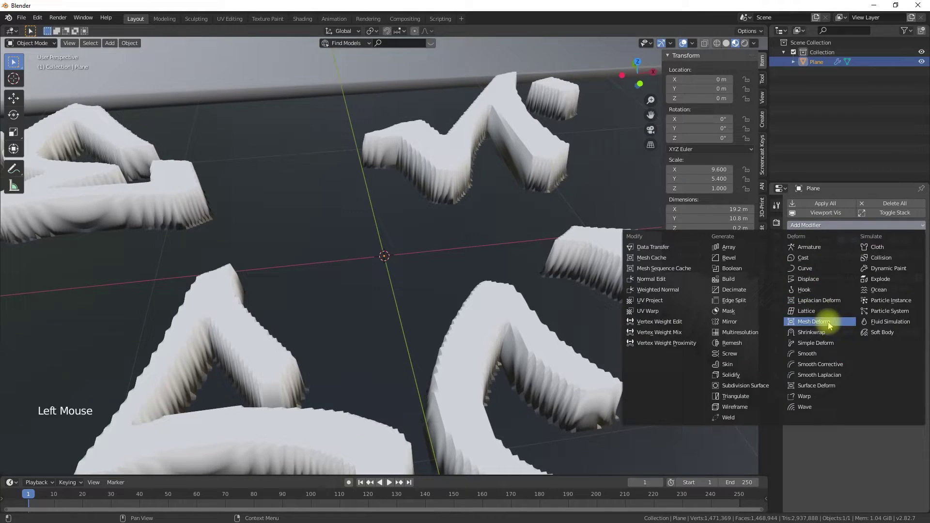
{"action": "left_click", "coordinate": [818, 353]}
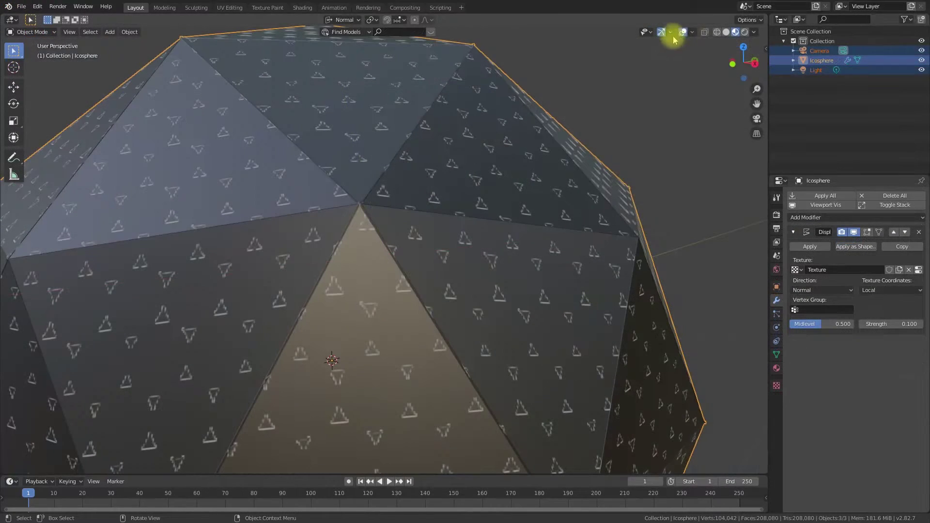
Step: Display the icosphere's face normals, use Normal transform orientation, and cancel a trial face move
{"action": "left_click", "coordinate": [693, 31]}
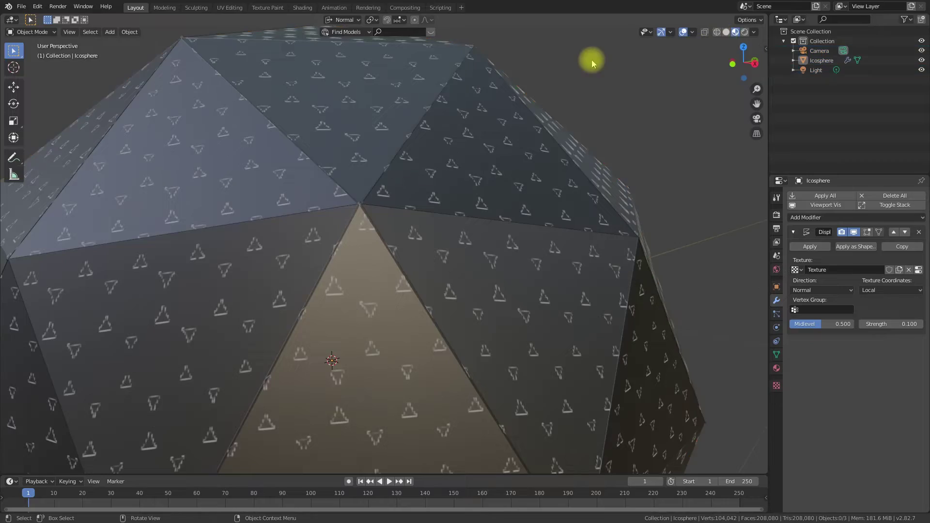
{"action": "key", "text": "Tab"}
{"action": "left_click", "coordinate": [693, 32]}
{"action": "left_click", "coordinate": [624, 392]}
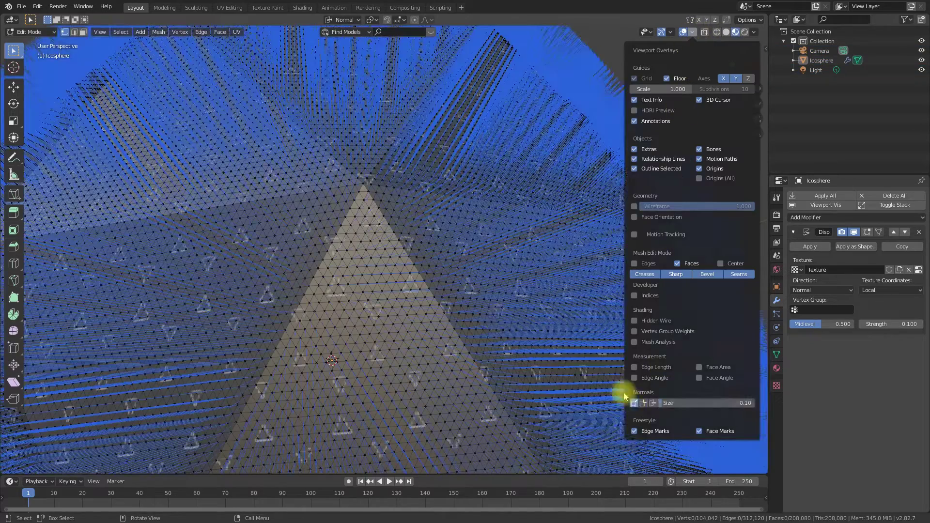
{"action": "scroll", "coordinate": [388, 313], "scroll_direction": "up", "scroll_amount": 2}
{"action": "scroll", "coordinate": [388, 313], "scroll_direction": "up", "scroll_amount": 2}
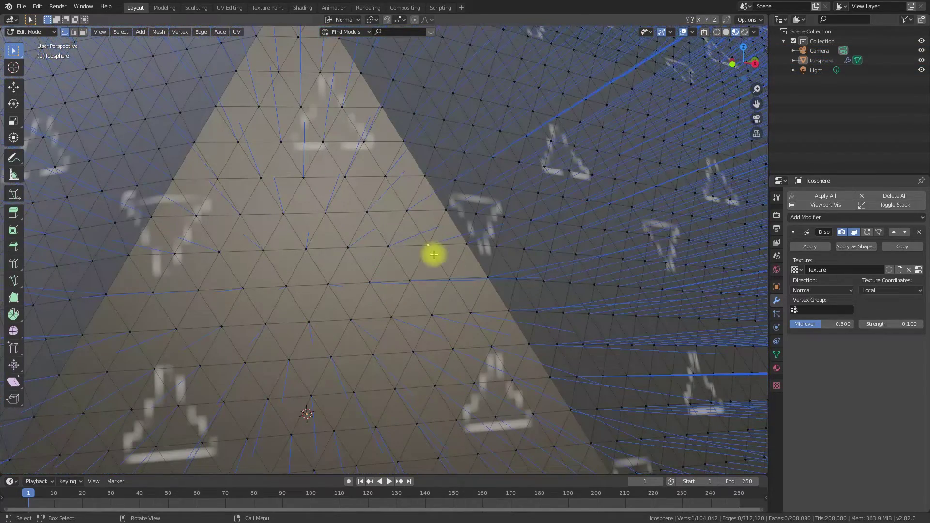
{"action": "left_click", "coordinate": [345, 20]}
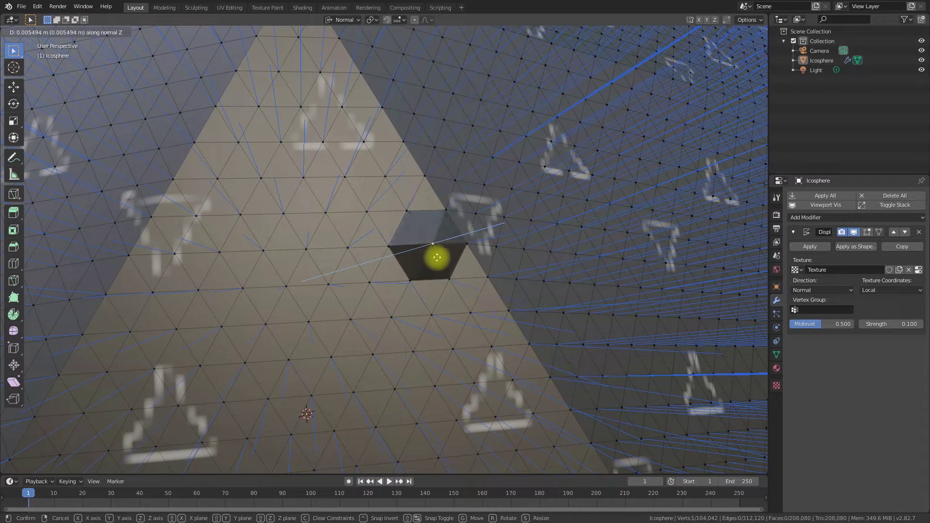
{"action": "key", "text": "Escape"}
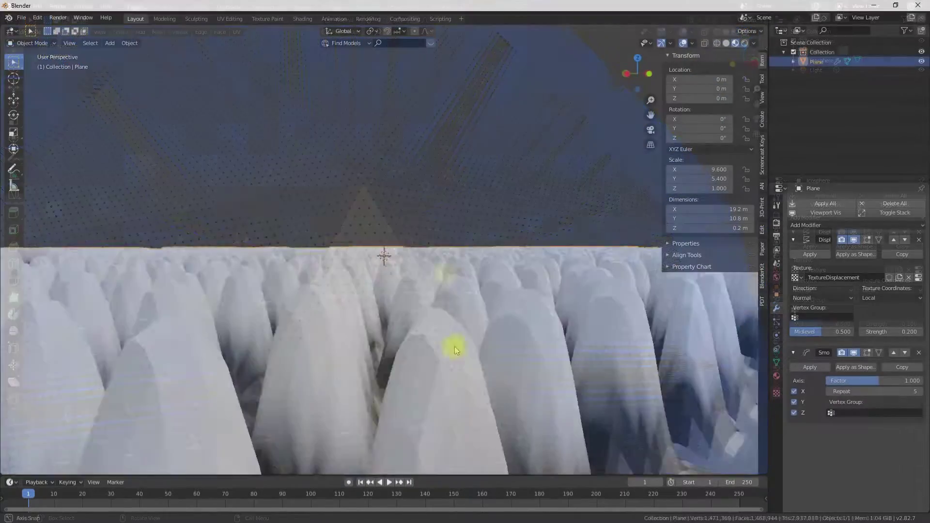
{"action": "scroll", "coordinate": [450, 354], "scroll_direction": "up", "scroll_amount": 8}
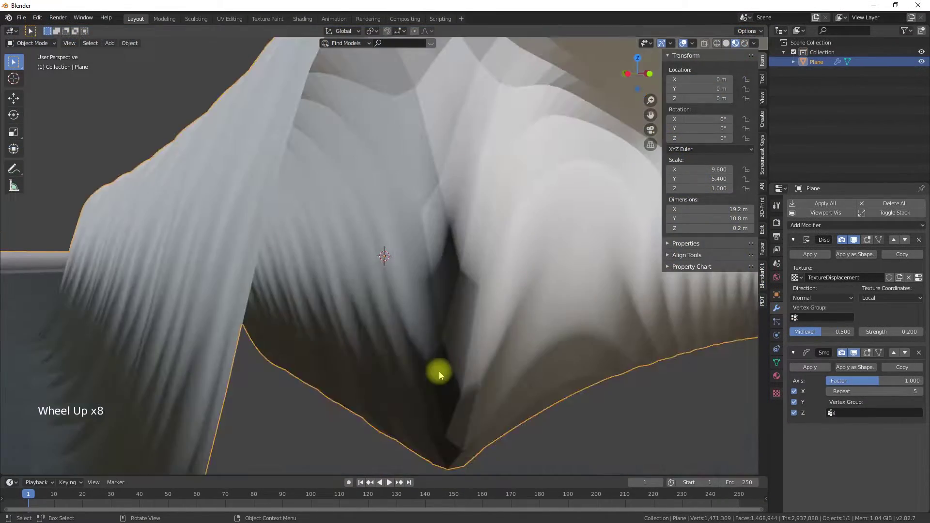
Step: Set the Displace modifier's Strength to 0.2 and inspect the lowered lettering
{"action": "scroll", "coordinate": [439, 371], "scroll_direction": "up", "scroll_amount": 4}
{"action": "scroll", "coordinate": [443, 353], "scroll_direction": "down", "scroll_amount": 5}
{"action": "middle_click_drag", "start_coordinate": [431, 390], "coordinate": [281, 386]}
{"action": "scroll", "coordinate": [442, 353], "scroll_direction": "down", "scroll_amount": 4}
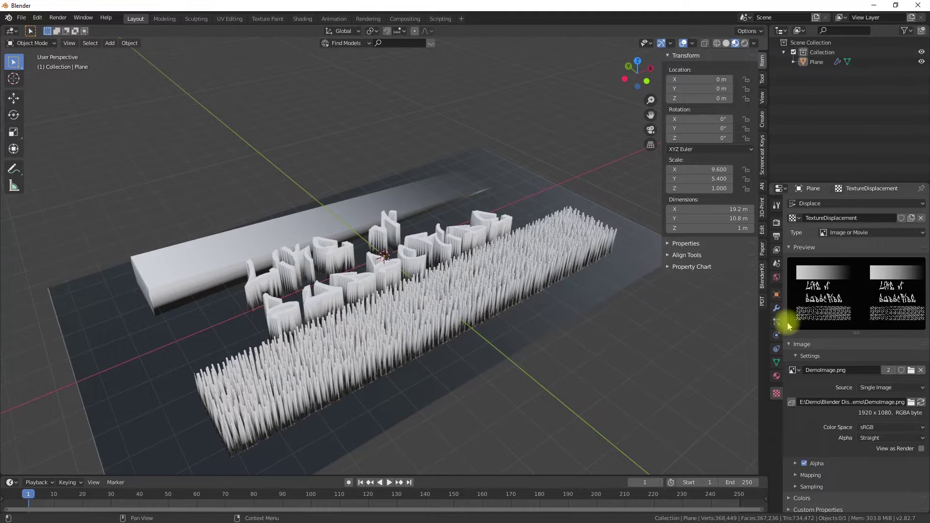
{"action": "left_click", "coordinate": [776, 309]}
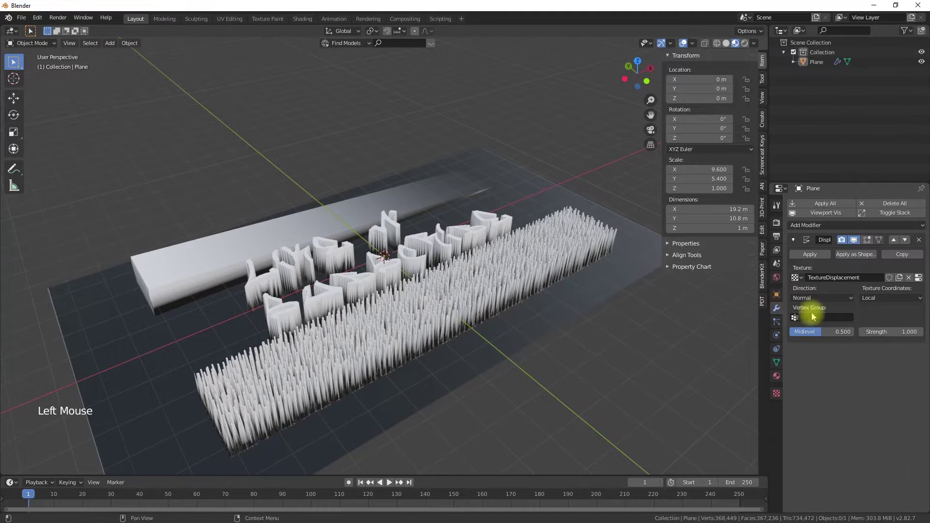
{"action": "type", "text": ".2"}
{"action": "key", "text": "Return"}
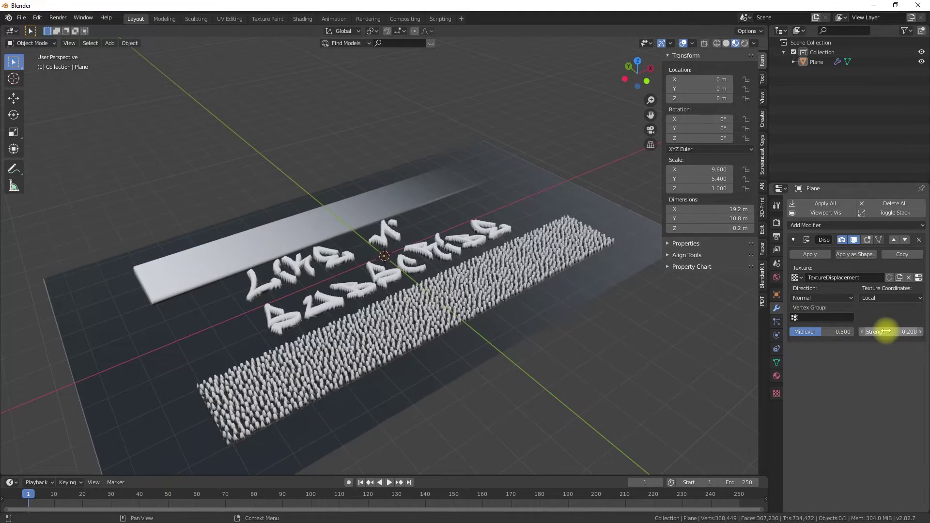
{"action": "middle_click_drag", "start_coordinate": [304, 369], "coordinate": [239, 418]}
{"action": "scroll", "coordinate": [376, 386], "scroll_direction": "up", "scroll_amount": 5}
{"action": "middle_click_drag", "start_coordinate": [376, 386], "coordinate": [372, 363]}
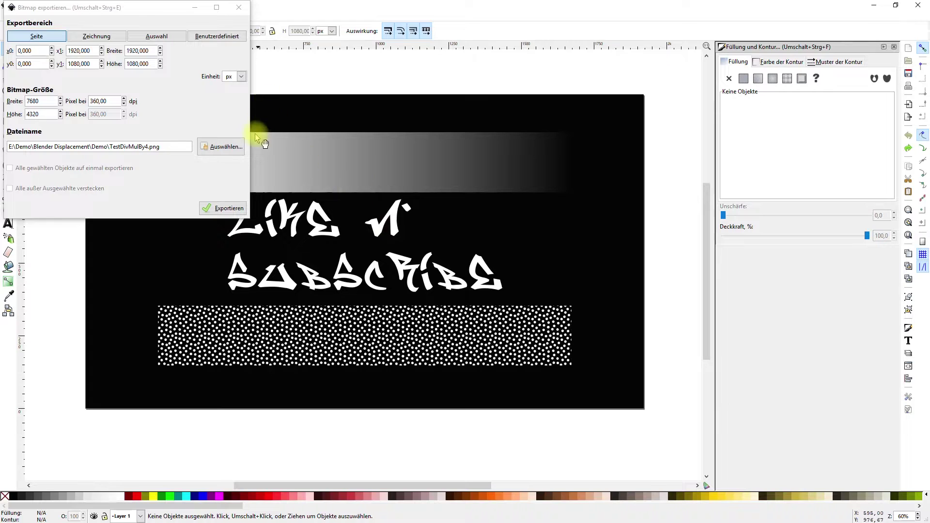
Step: Reopen Datei > Bitmap exportieren for the 1920×1080 px page and select the current file name
{"action": "left_click", "coordinate": [239, 8]}
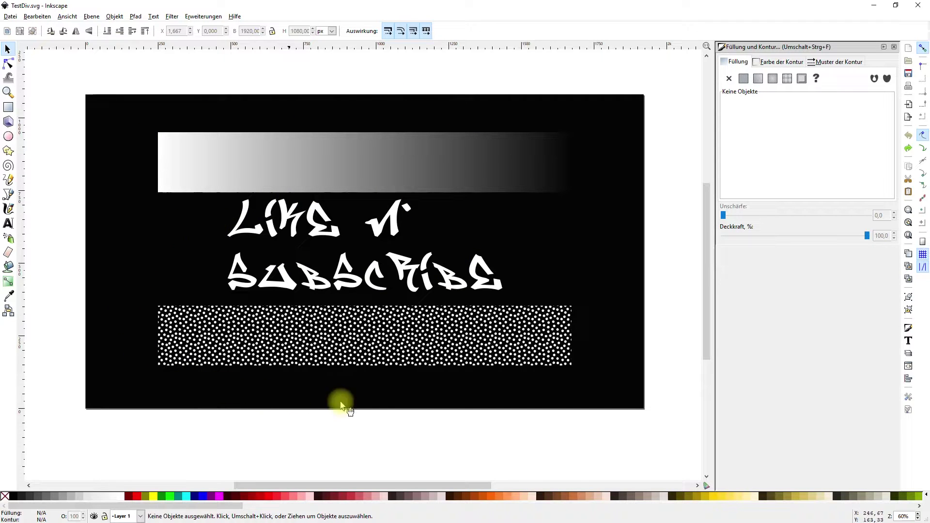
{"action": "left_click", "coordinate": [10, 17]}
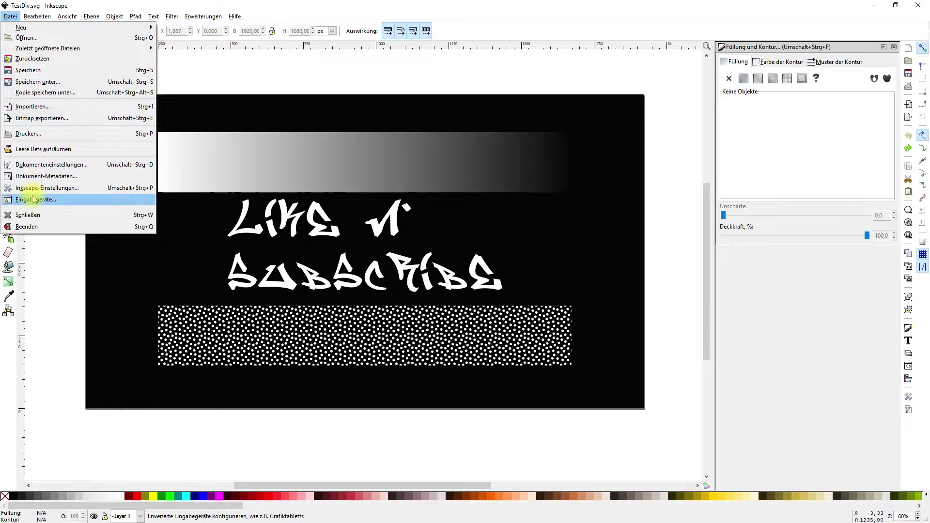
{"action": "left_click", "coordinate": [27, 118]}
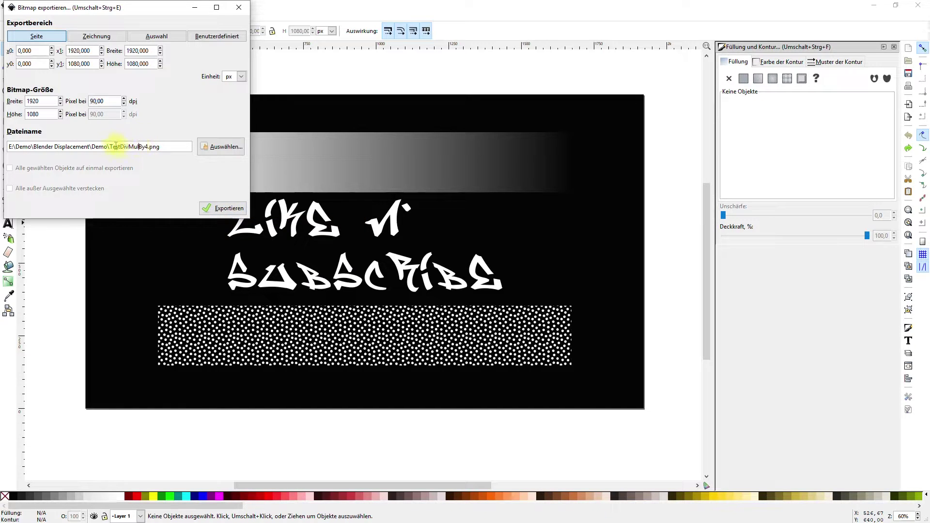
{"action": "left_click_drag", "start_coordinate": [111, 144], "coordinate": [168, 143]}
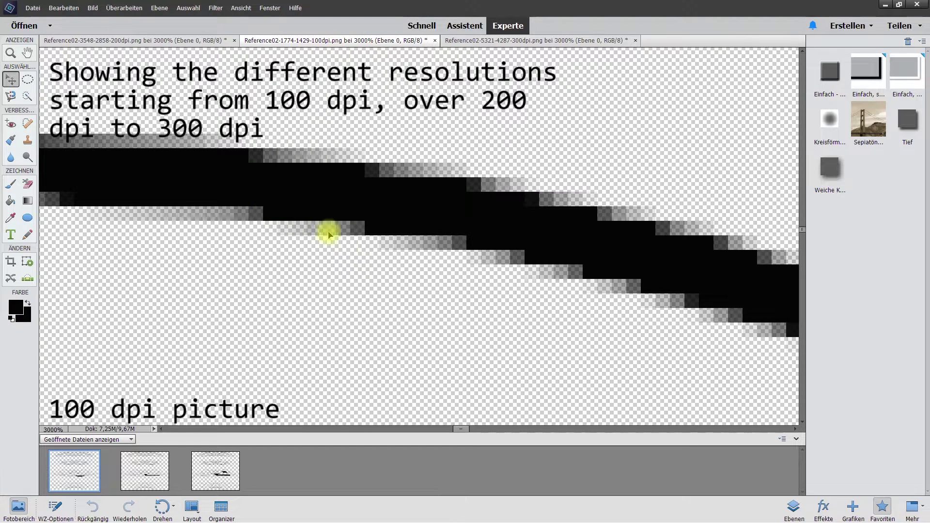
Step: Compare the 200 dpi and 300 dpi reference images, ending on the 300 dpi one
{"action": "left_click", "coordinate": [136, 473]}
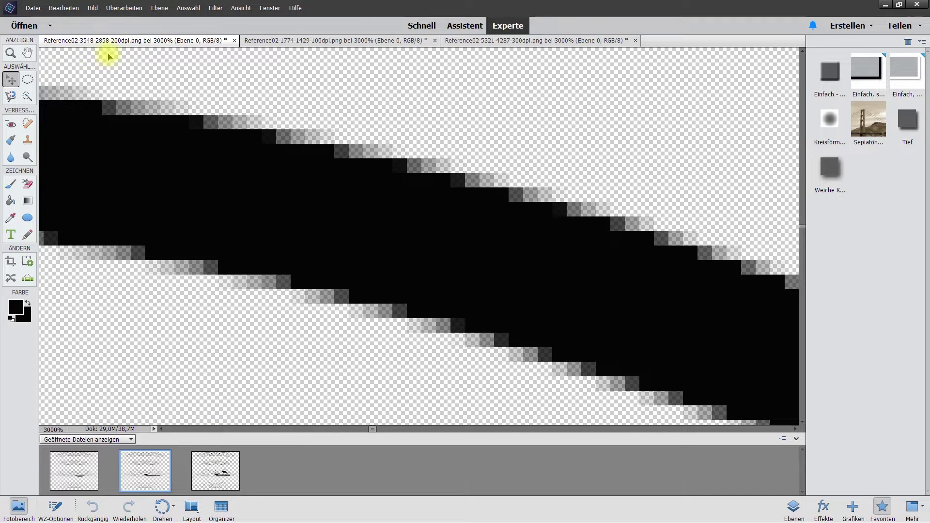
{"action": "left_click", "coordinate": [207, 469]}
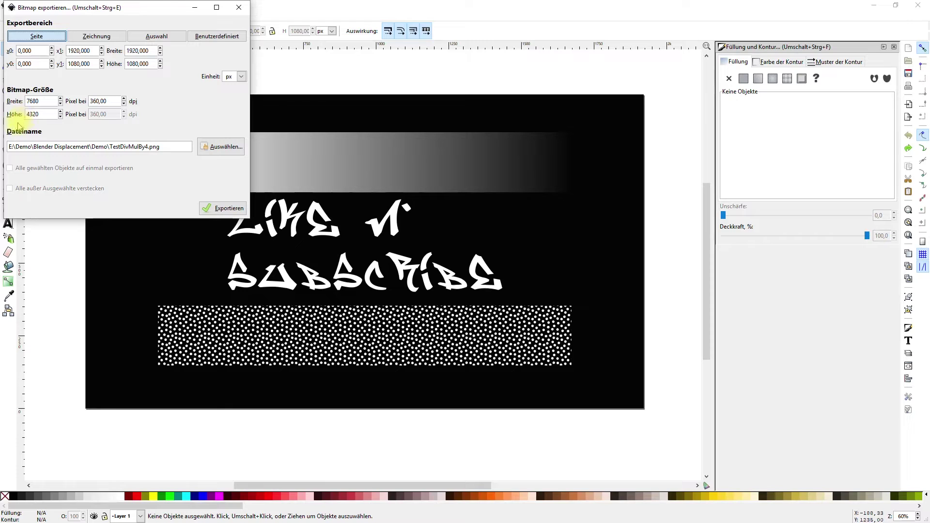
{"action": "left_click", "coordinate": [221, 148]}
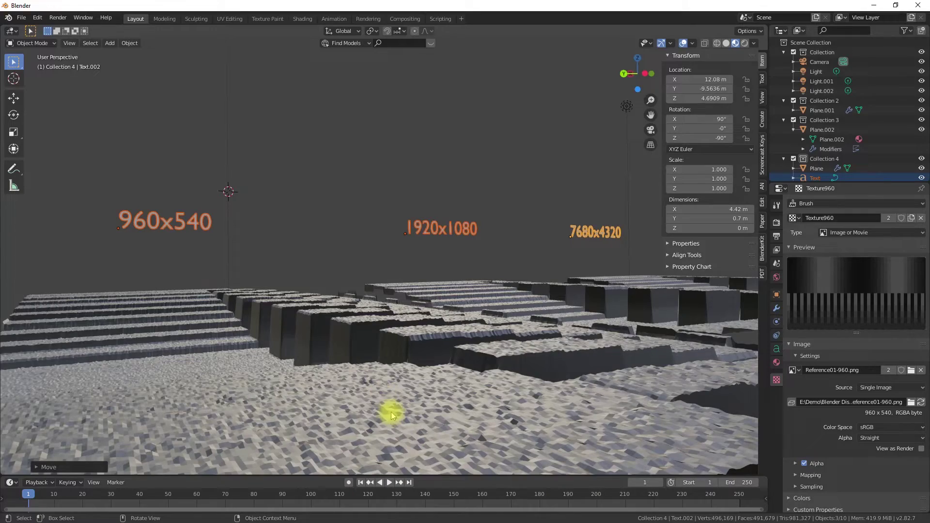
{"action": "middle_click_drag", "start_coordinate": [391, 412], "coordinate": [266, 392]}
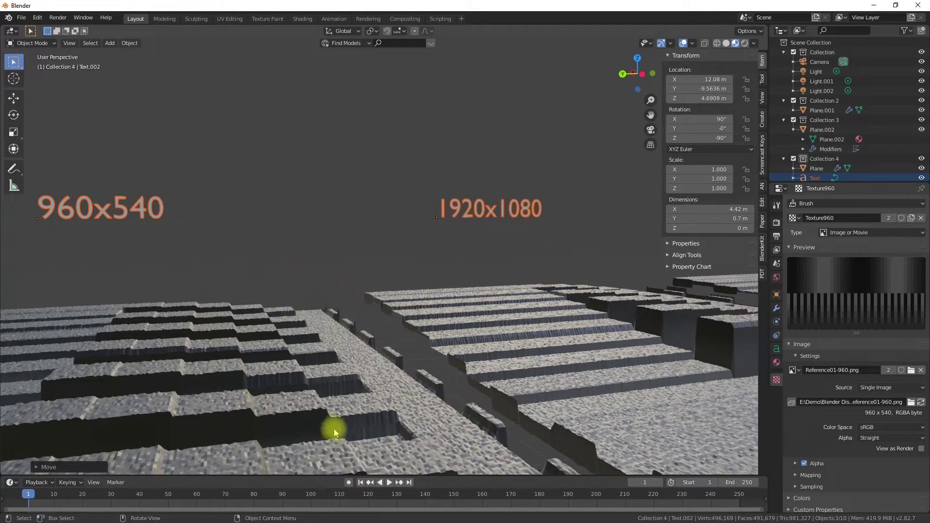
{"action": "middle_click_drag", "start_coordinate": [415, 401], "coordinate": [465, 385], "text": "shift"}
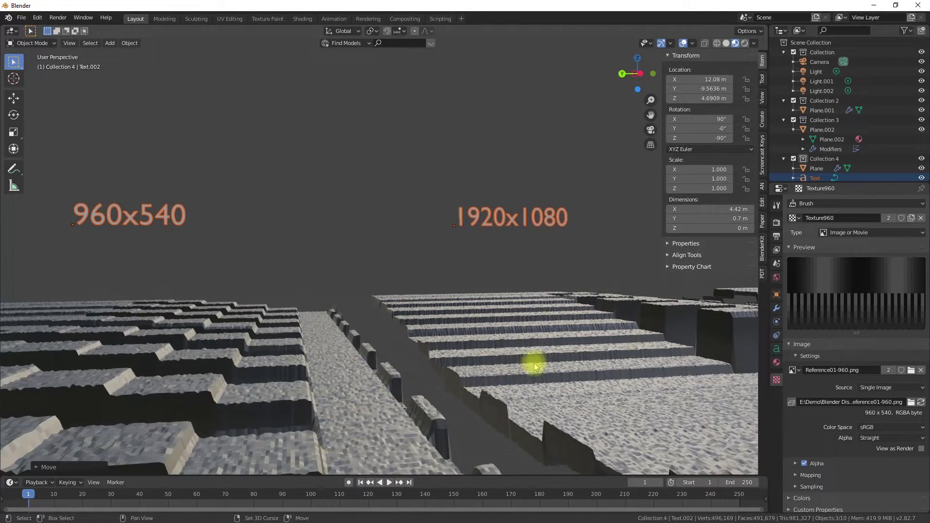
{"action": "middle_click_drag", "start_coordinate": [535, 366], "coordinate": [273, 368], "text": "shift"}
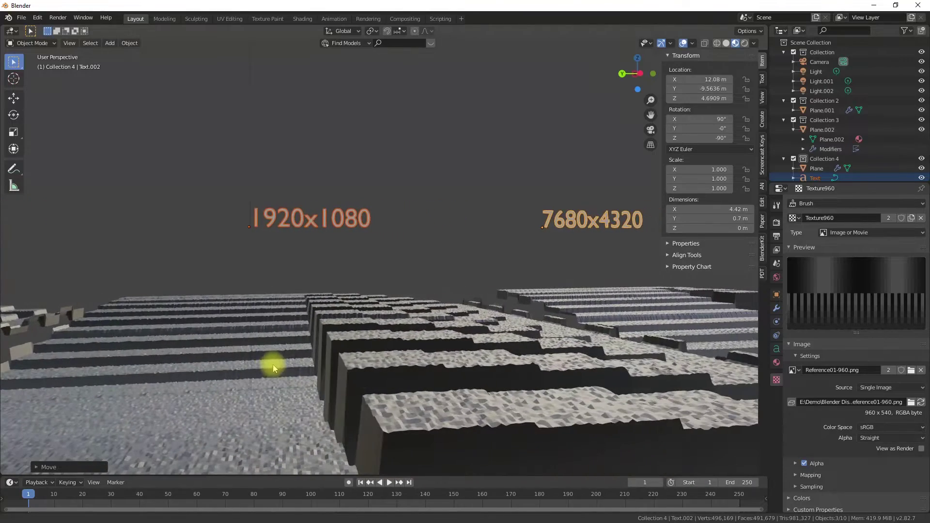
{"action": "middle_click_drag", "start_coordinate": [515, 370], "coordinate": [504, 382]}
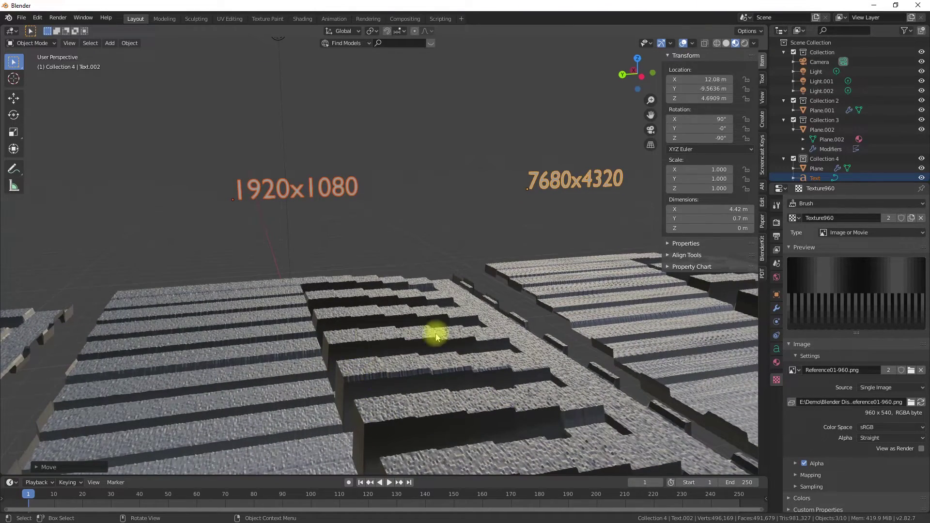
{"action": "middle_click_drag", "start_coordinate": [477, 426], "coordinate": [571, 310]}
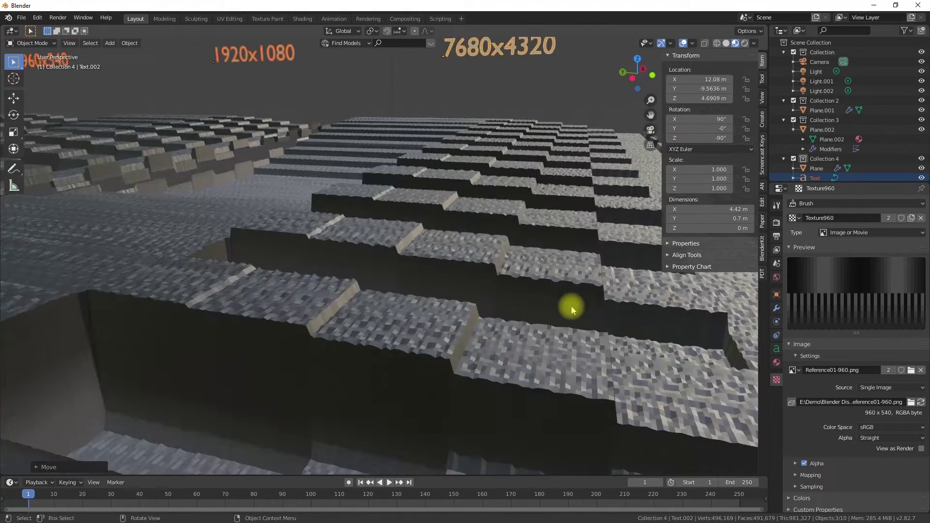
{"action": "scroll", "coordinate": [562, 311], "scroll_direction": "down", "scroll_amount": 10}
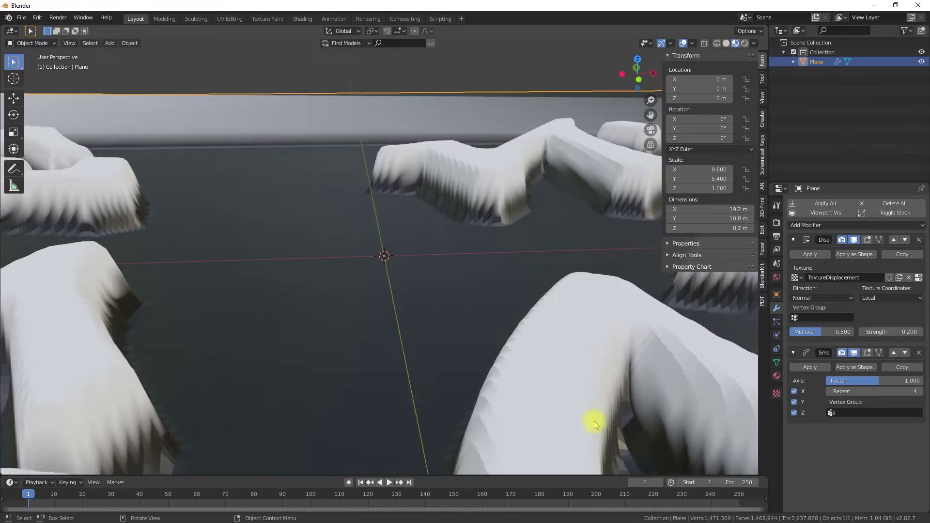
Step: Set the Smooth modifier's Repeat to 5 and orbit around the smoothed letters and spikes
{"action": "middle_click_drag", "start_coordinate": [594, 420], "coordinate": [571, 418]}
{"action": "left_click", "coordinate": [882, 406]}
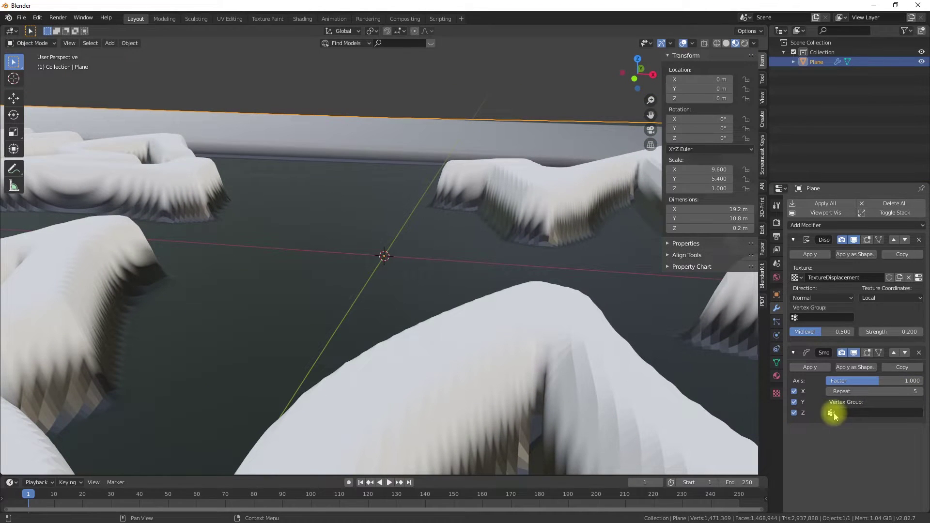
{"action": "scroll", "coordinate": [466, 398], "scroll_direction": "down", "scroll_amount": 3}
{"action": "middle_click_drag", "start_coordinate": [465, 398], "coordinate": [437, 349]}
{"action": "scroll", "coordinate": [425, 436], "scroll_direction": "down", "scroll_amount": 5}
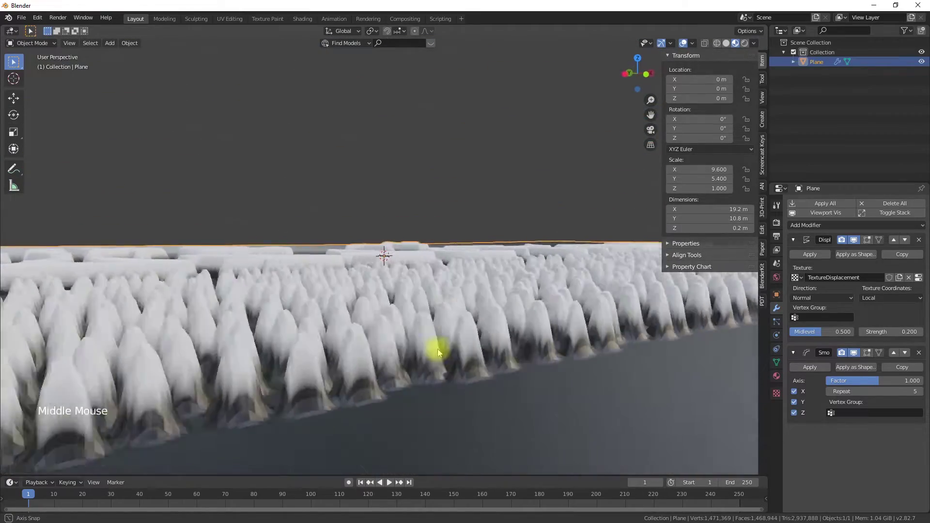
{"action": "scroll", "coordinate": [443, 349], "scroll_direction": "up", "scroll_amount": 5}
{"action": "scroll", "coordinate": [446, 362], "scroll_direction": "up", "scroll_amount": 10}
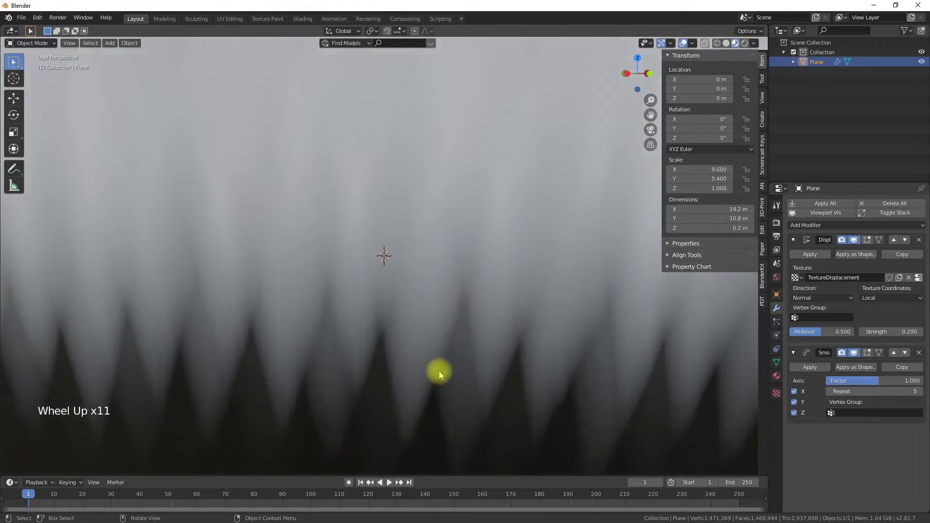
{"action": "scroll", "coordinate": [439, 371], "scroll_direction": "up", "scroll_amount": 1}
{"action": "middle_click_drag", "start_coordinate": [438, 371], "coordinate": [359, 444]}
{"action": "scroll", "coordinate": [441, 357], "scroll_direction": "down", "scroll_amount": 9}
{"action": "scroll", "coordinate": [355, 437], "scroll_direction": "down", "scroll_amount": 1}
{"action": "scroll", "coordinate": [355, 437], "scroll_direction": "down", "scroll_amount": 5}
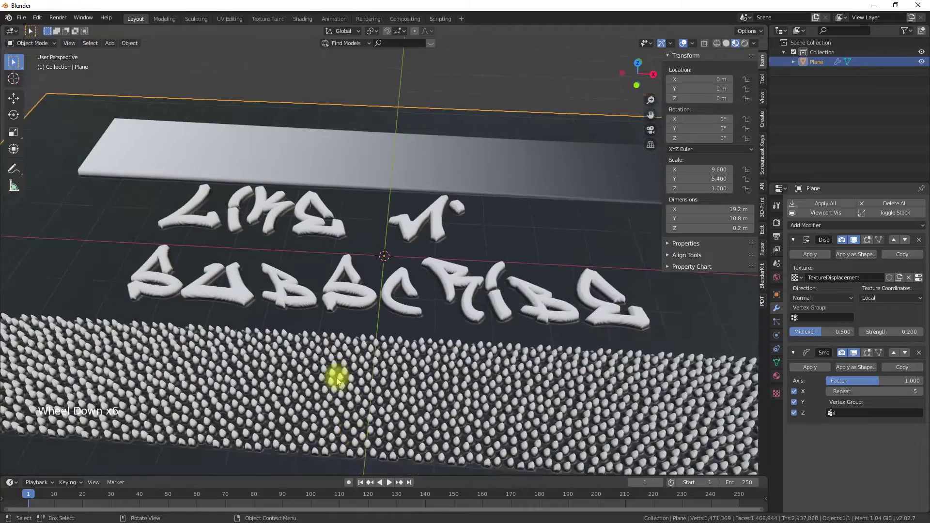
{"action": "middle_click_drag", "start_coordinate": [332, 378], "coordinate": [281, 388]}
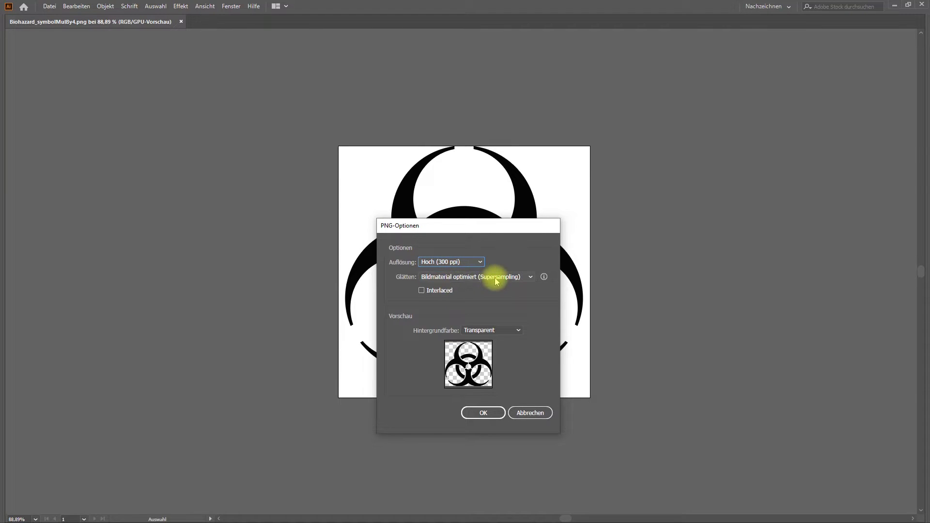
Step: Accept the PNG export at High 300 ppi with a transparent background
{"action": "left_click", "coordinate": [483, 413]}
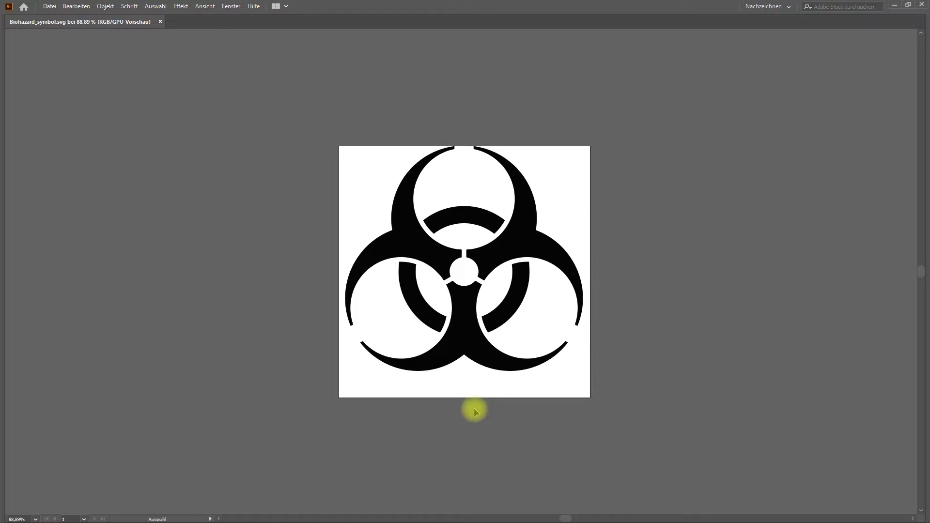
{"action": "left_click", "coordinate": [50, 6]}
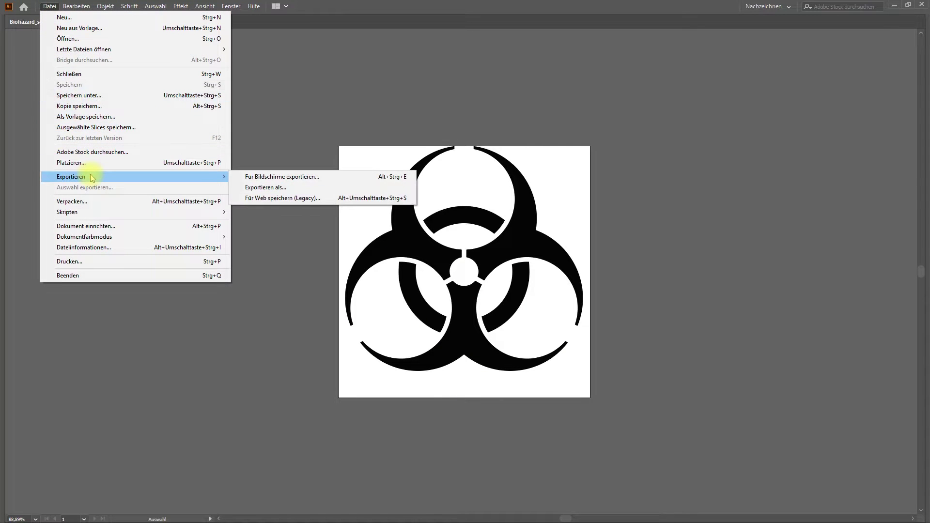
Step: Start a JPEG export of the symbol and set the quality to maximum
{"action": "mouse_move", "coordinate": [86, 177]}
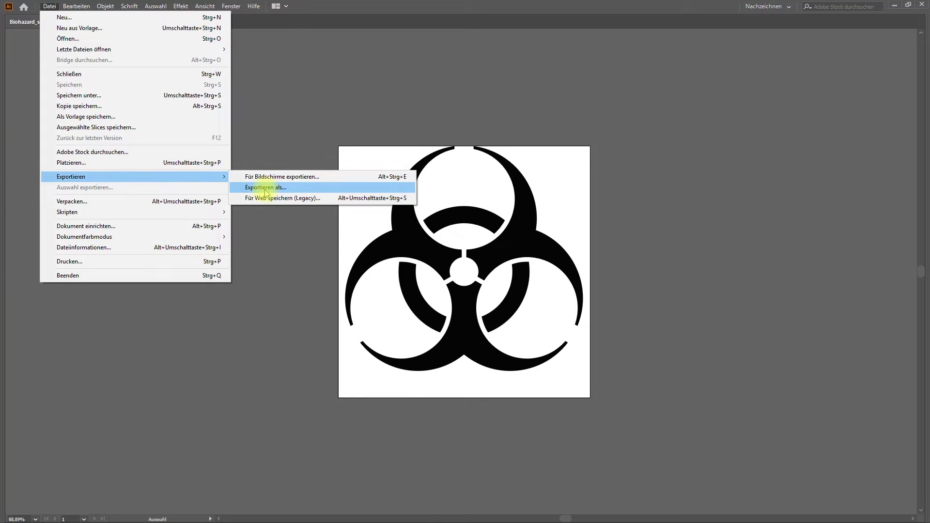
{"action": "left_click", "coordinate": [266, 187]}
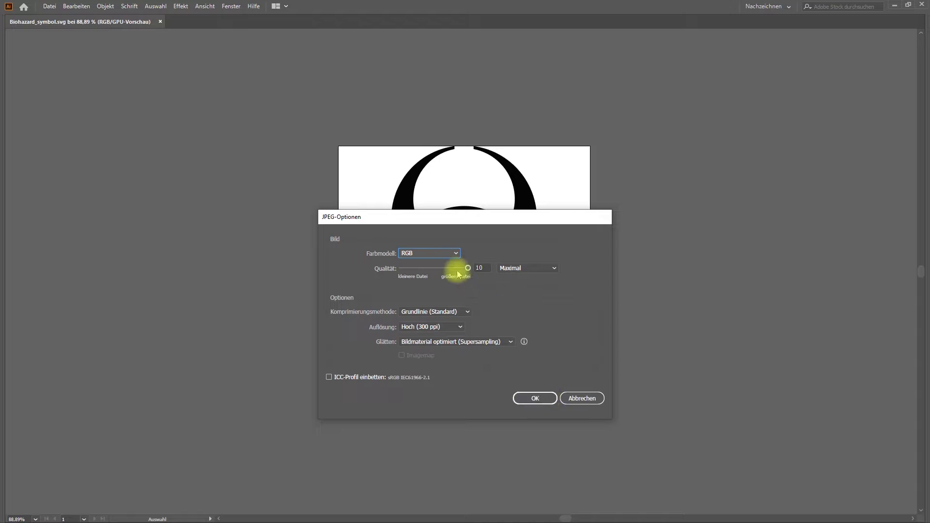
{"action": "left_click_drag", "start_coordinate": [468, 268], "coordinate": [454, 268]}
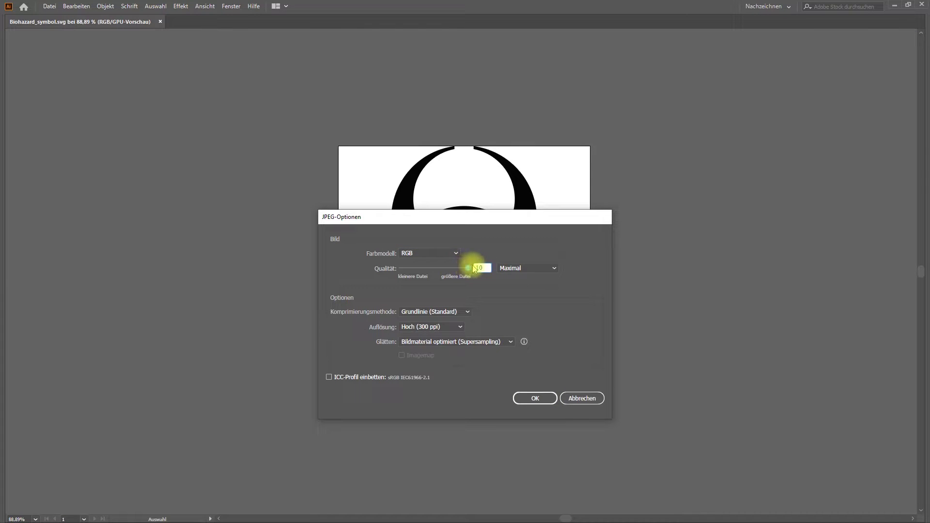
Step: Keep baseline compression, High 300 ppi and artwork-optimized anti-aliasing, then confirm the JPEG export
{"action": "left_click", "coordinate": [450, 312]}
{"action": "left_click", "coordinate": [450, 312]}
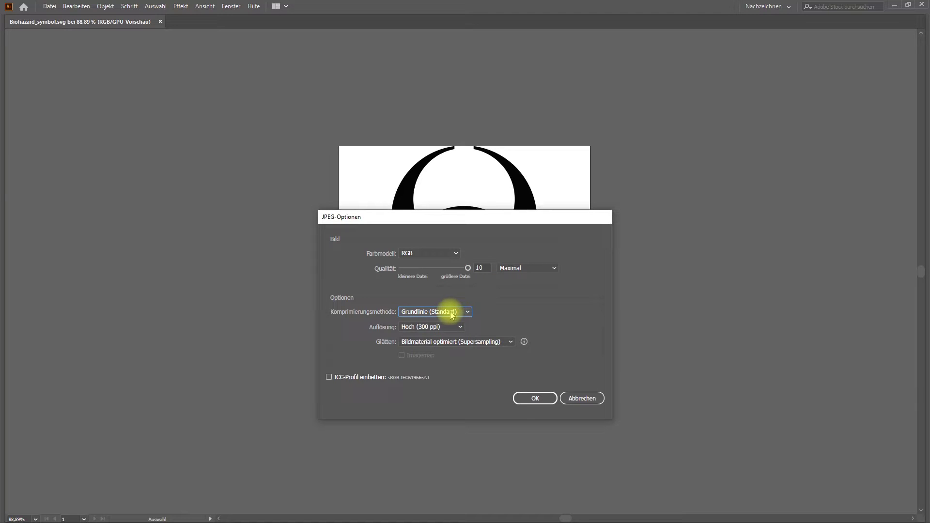
{"action": "left_click", "coordinate": [442, 327]}
{"action": "left_click", "coordinate": [445, 327]}
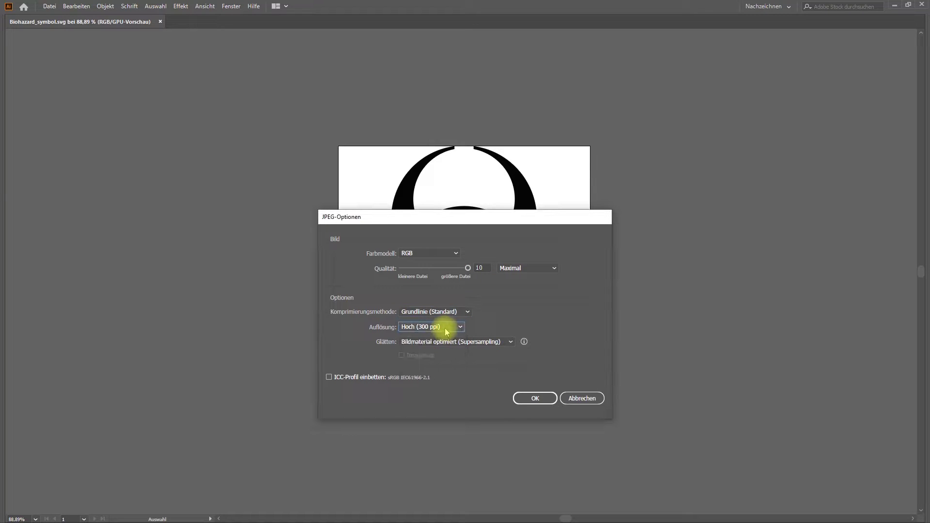
{"action": "left_click", "coordinate": [445, 343]}
{"action": "left_click", "coordinate": [446, 345]}
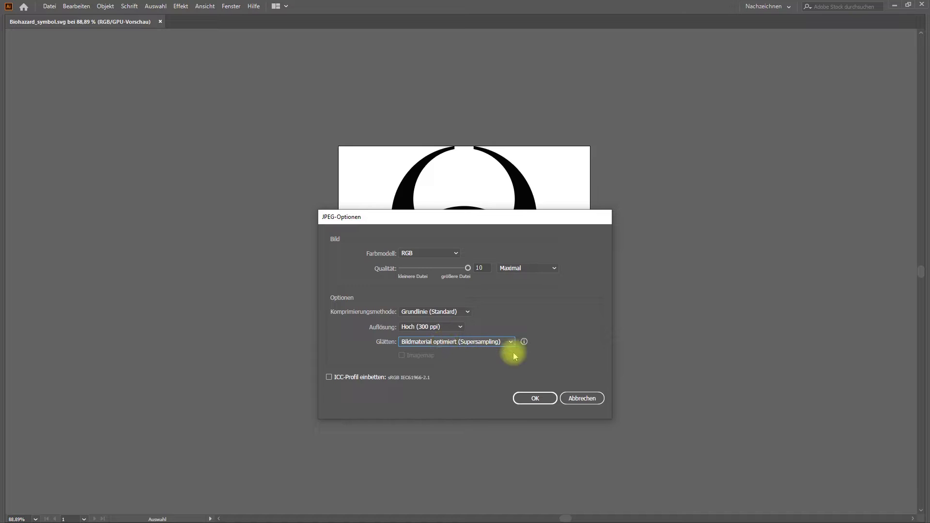
{"action": "left_click", "coordinate": [453, 341]}
{"action": "left_click", "coordinate": [453, 343]}
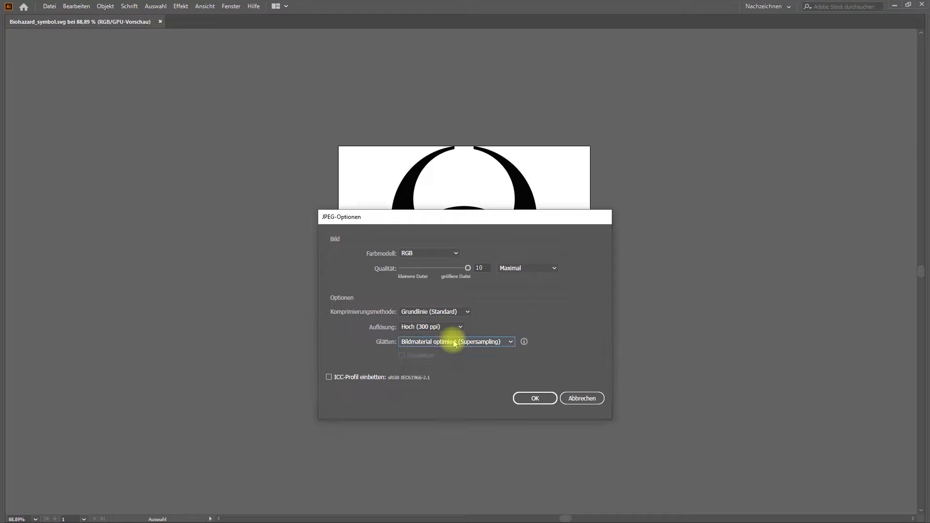
{"action": "left_click", "coordinate": [453, 342]}
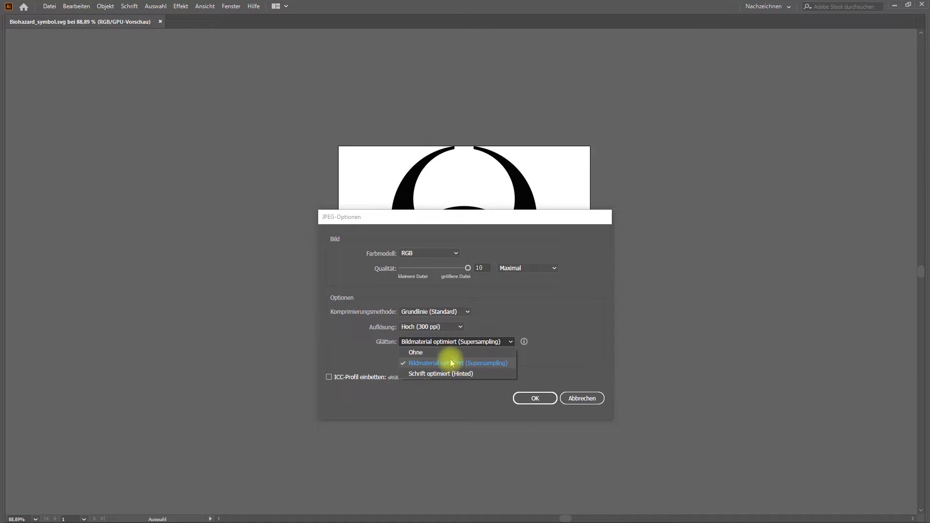
{"action": "left_click", "coordinate": [451, 343]}
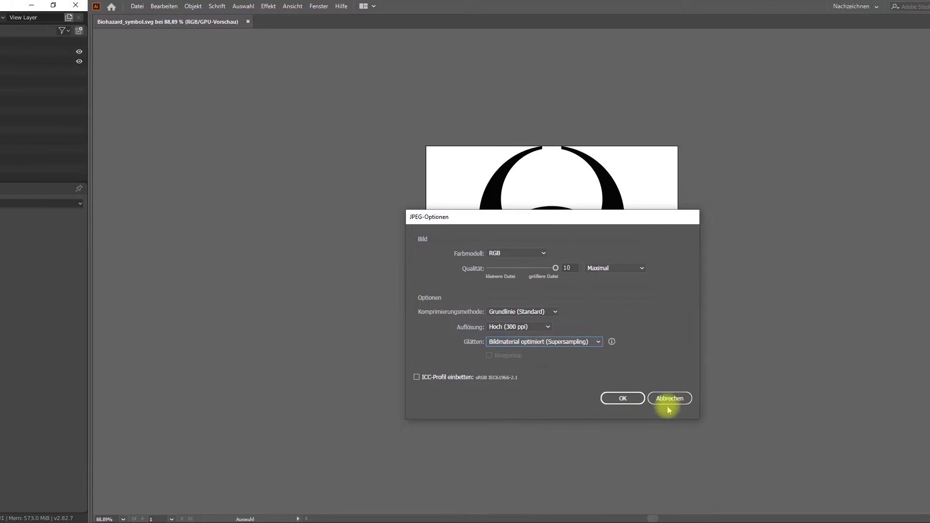
{"action": "left_click", "coordinate": [865, 399]}
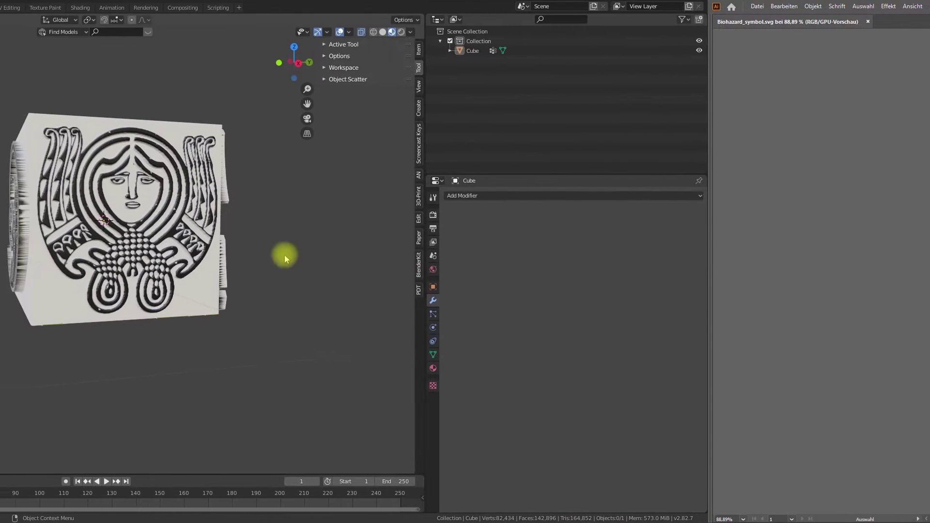
Step: Orbit around the textured relief cube and view the plane's Displace modifier settings
{"action": "middle_click_drag", "start_coordinate": [495, 340], "coordinate": [353, 332]}
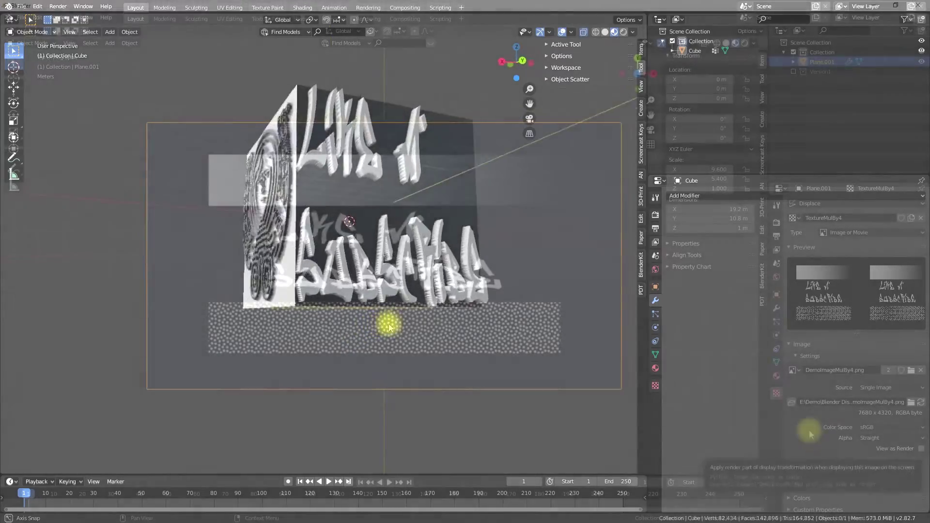
{"action": "middle_click_drag", "start_coordinate": [389, 328], "coordinate": [482, 349]}
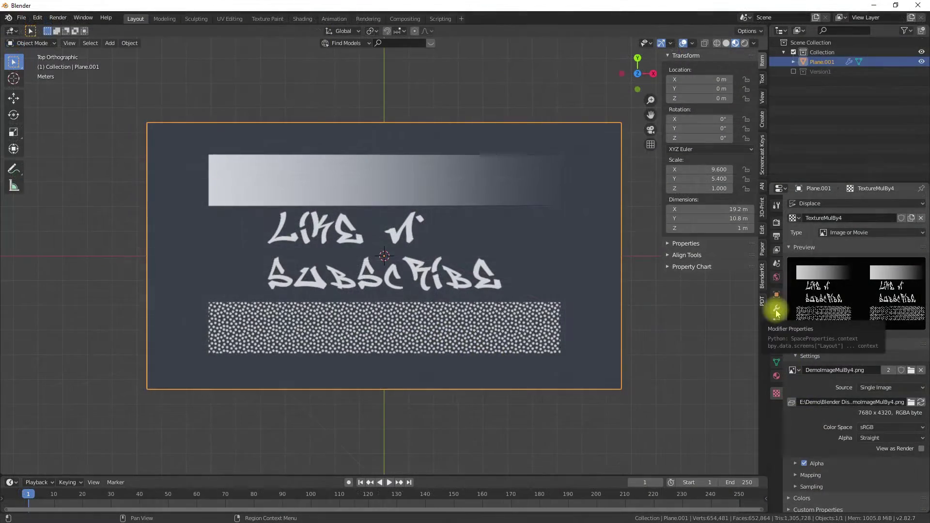
{"action": "left_click", "coordinate": [776, 311]}
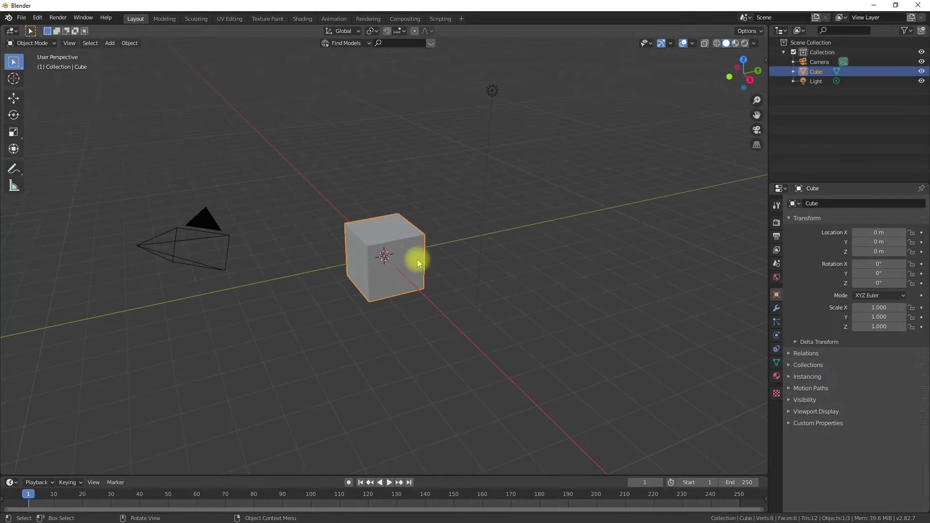
Step: Delete the default Cube, Camera and Light from the scene
{"action": "key", "text": "Delete"}
{"action": "left_click", "coordinate": [199, 237]}
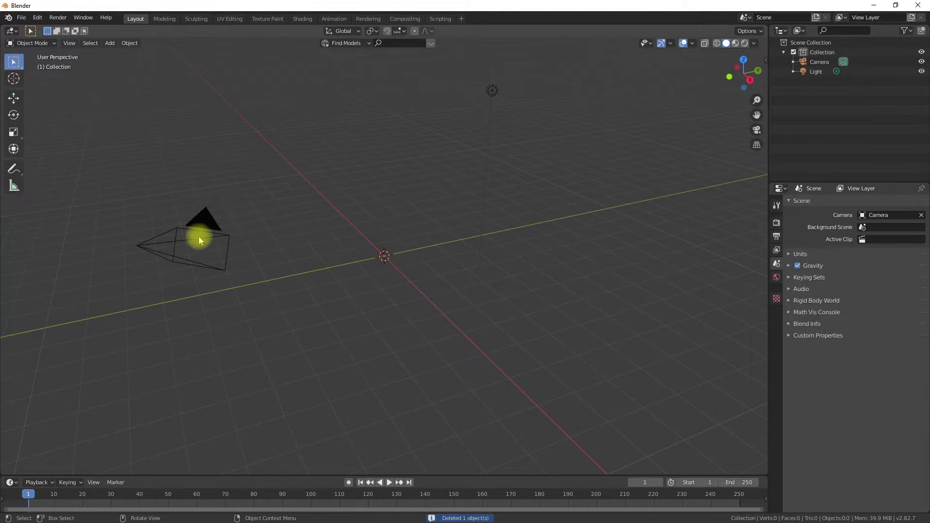
{"action": "key", "text": "Delete"}
{"action": "left_click", "coordinate": [489, 92]}
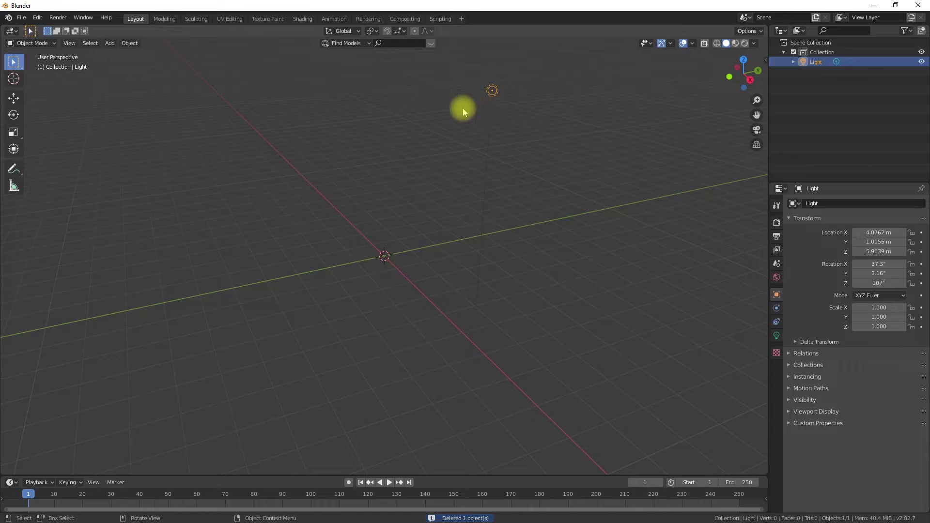
{"action": "key", "text": "Delete"}
Step: Add a plane at the origin and give it a new image texture
{"action": "key", "text": "shift+a"}
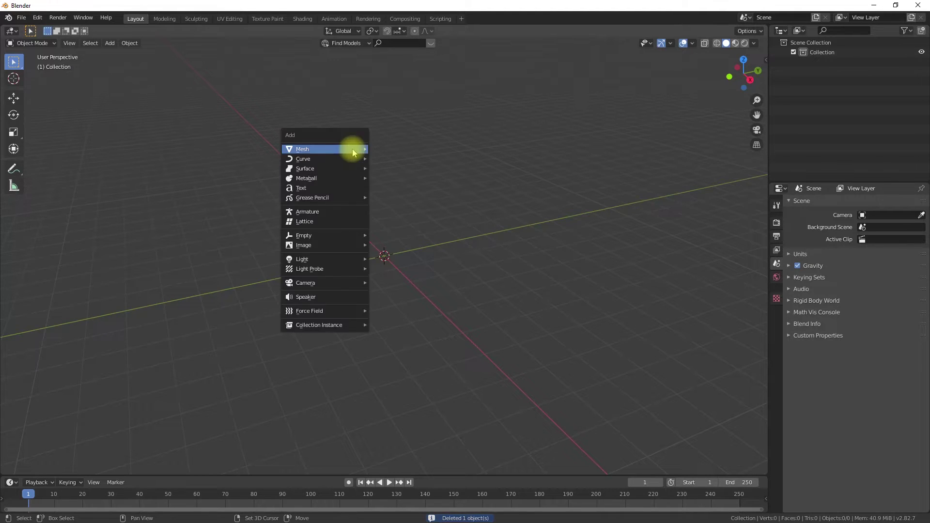
{"action": "mouse_move", "coordinate": [359, 150]}
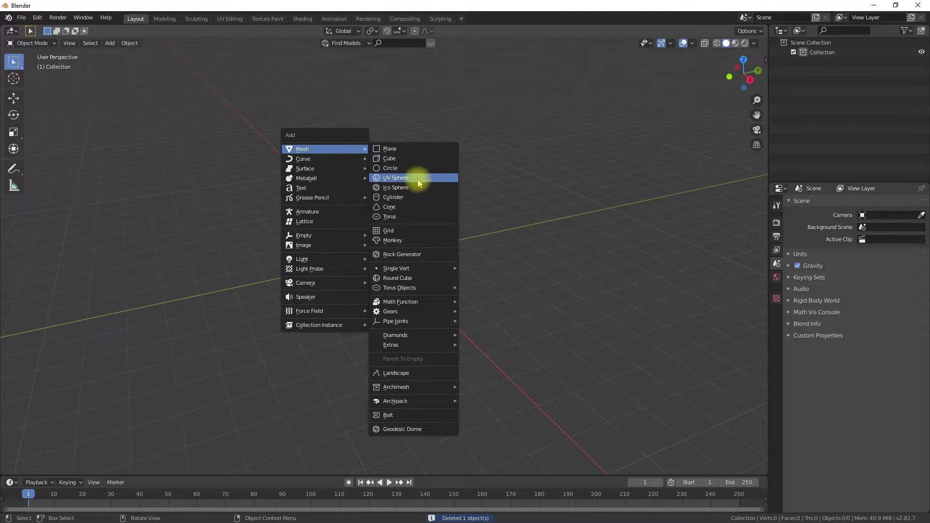
{"action": "left_click", "coordinate": [417, 150]}
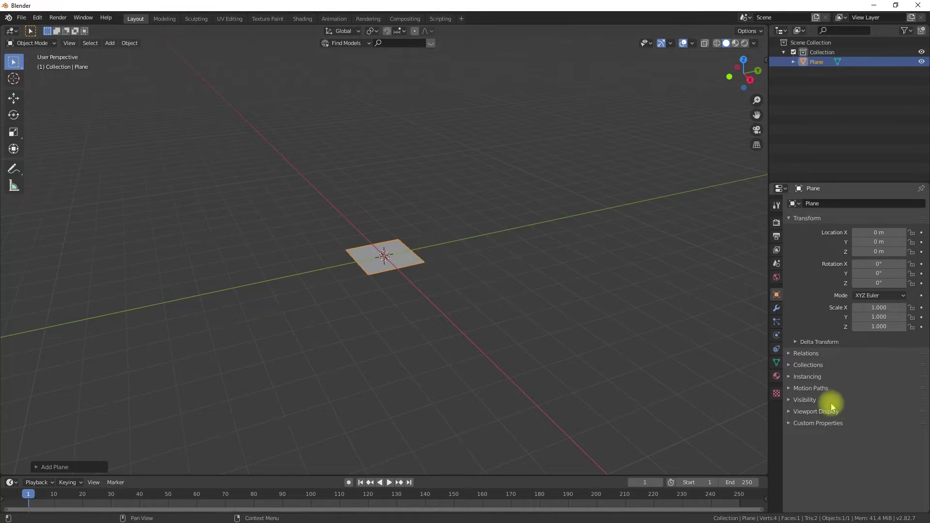
{"action": "left_click", "coordinate": [776, 394]}
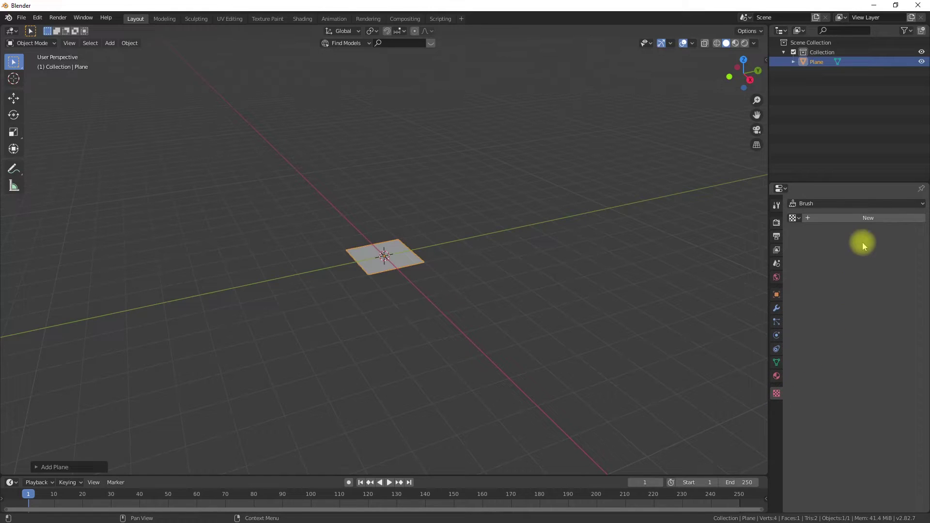
{"action": "left_click", "coordinate": [862, 217]}
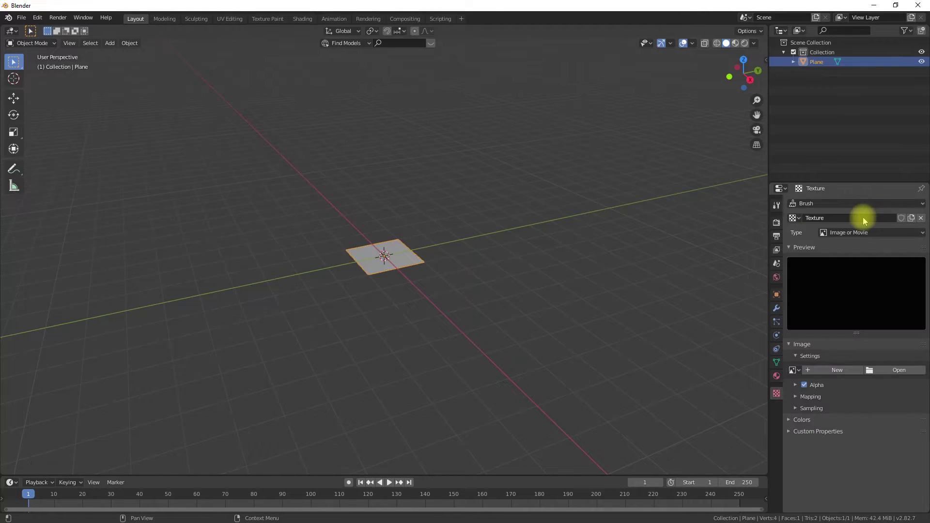
{"action": "left_click", "coordinate": [892, 371]}
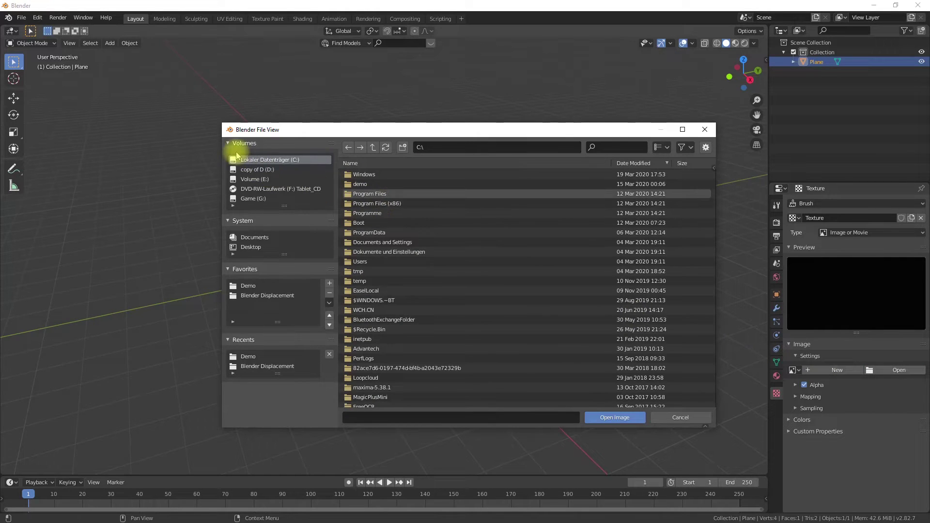
Step: Load Biohazard_symbol300dpi-01.jpg from Blender Displacement > Demo into the plane's texture
{"action": "left_click", "coordinate": [228, 144]}
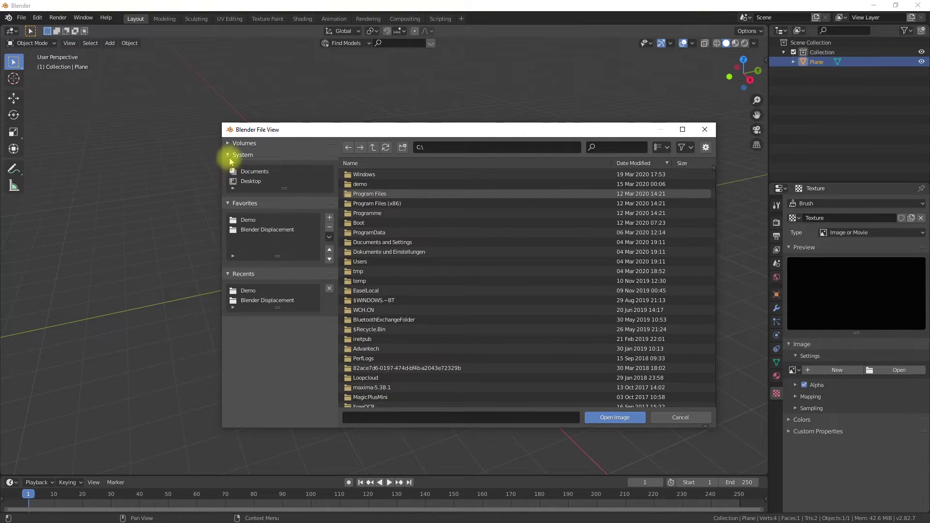
{"action": "left_click", "coordinate": [231, 158]}
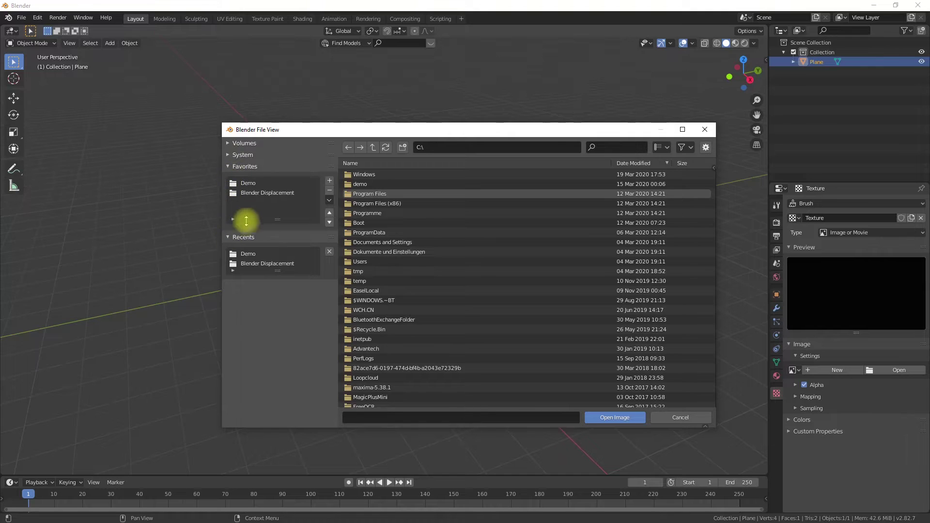
{"action": "left_click", "coordinate": [266, 192]}
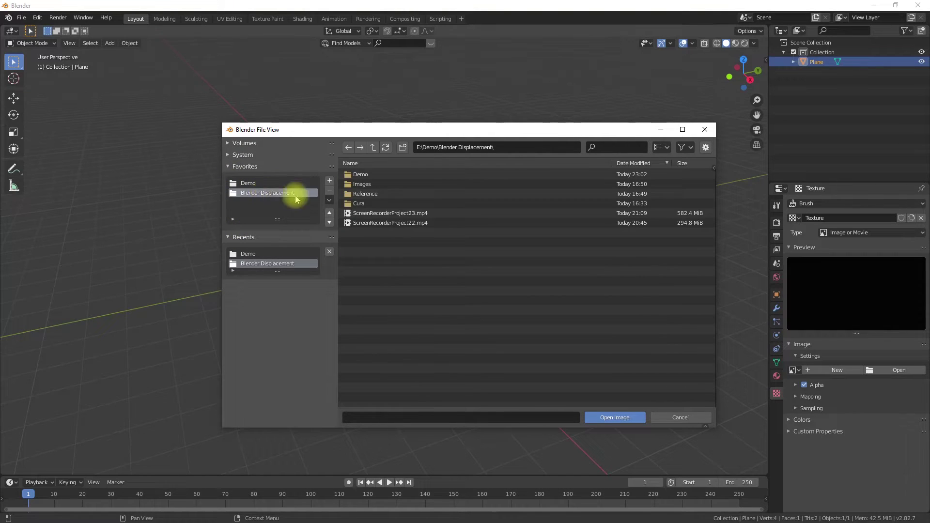
{"action": "double_click", "coordinate": [360, 175]}
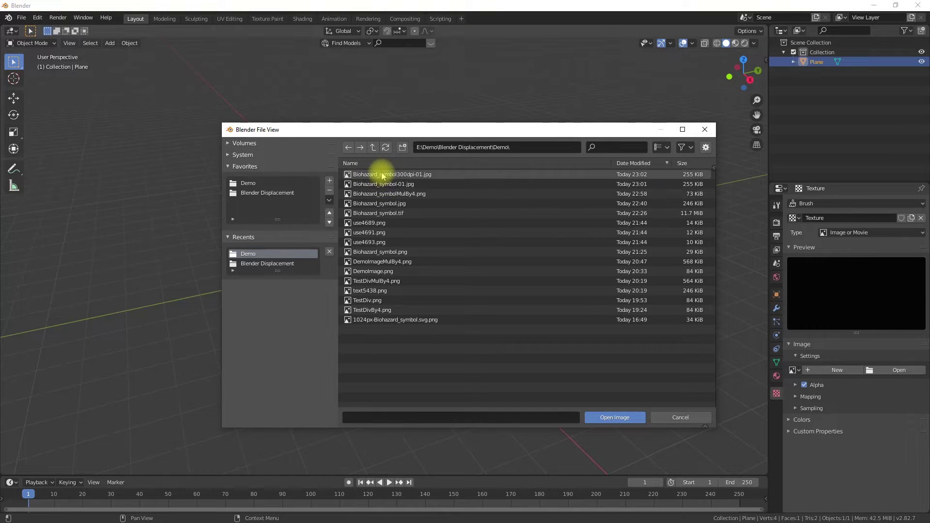
{"action": "left_click", "coordinate": [382, 174]}
{"action": "left_click", "coordinate": [624, 417]}
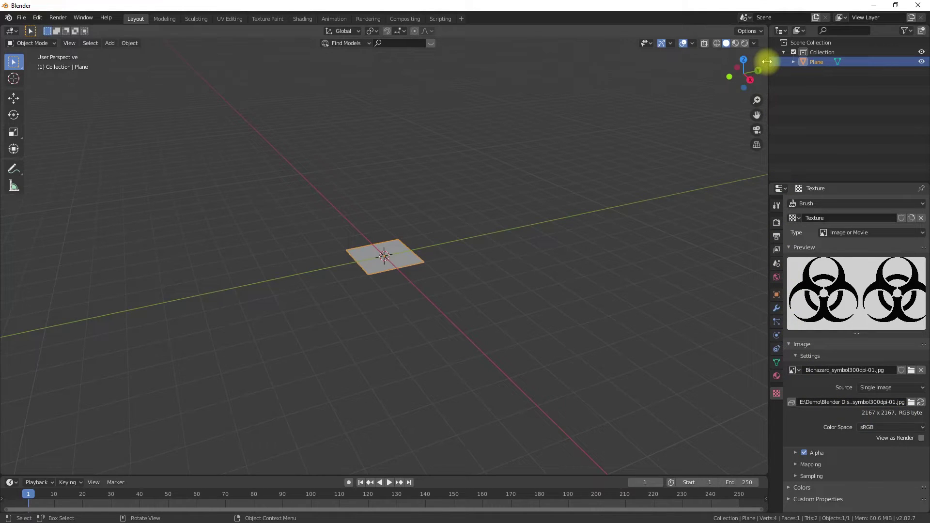
Step: Set the plane's X and Y dimensions to 21.67 m in the Item panel
{"action": "key", "text": "n"}
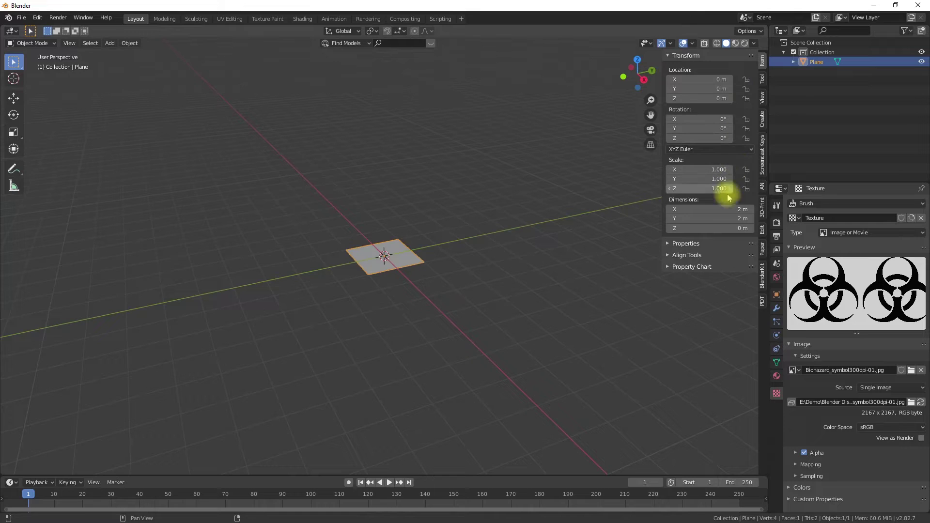
{"action": "left_click", "coordinate": [718, 210]}
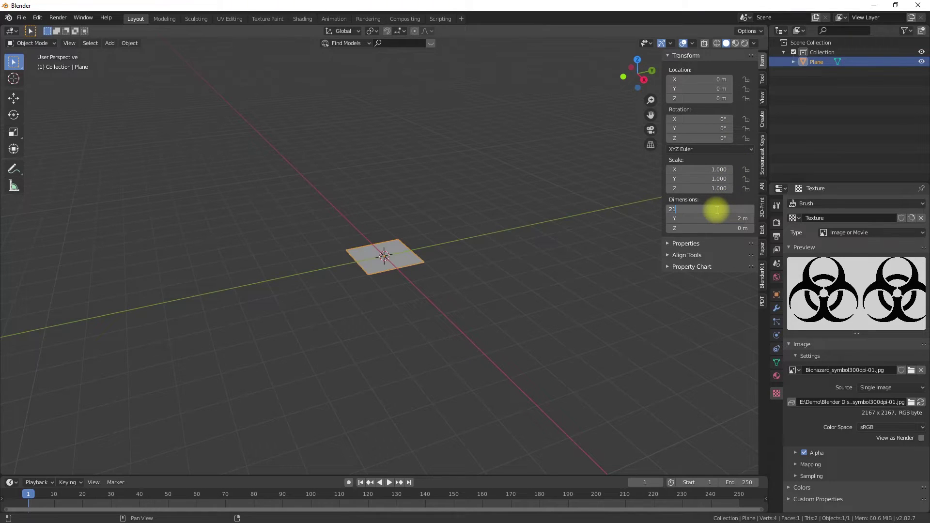
{"action": "type", "text": "21.67"}
{"action": "key", "text": "Return"}
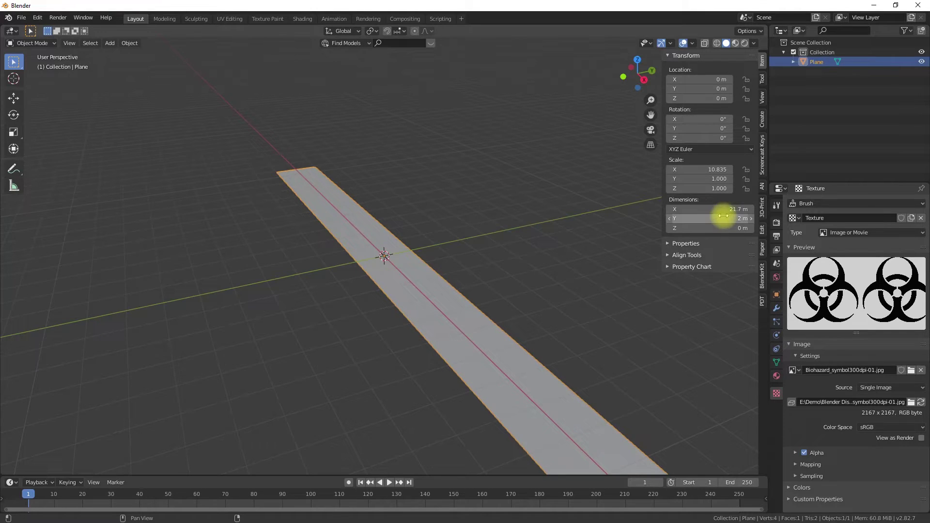
{"action": "left_click", "coordinate": [723, 218]}
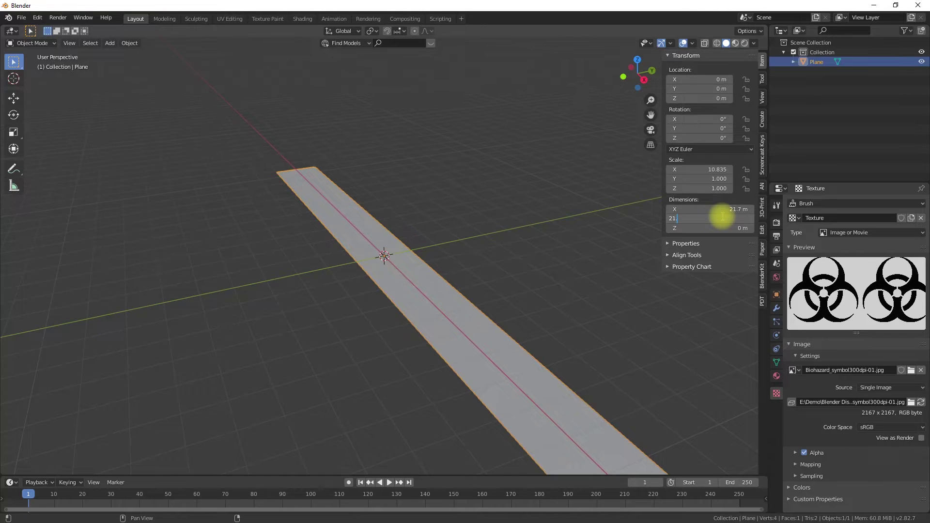
{"action": "type", "text": "21.67"}
{"action": "key", "text": "Return"}
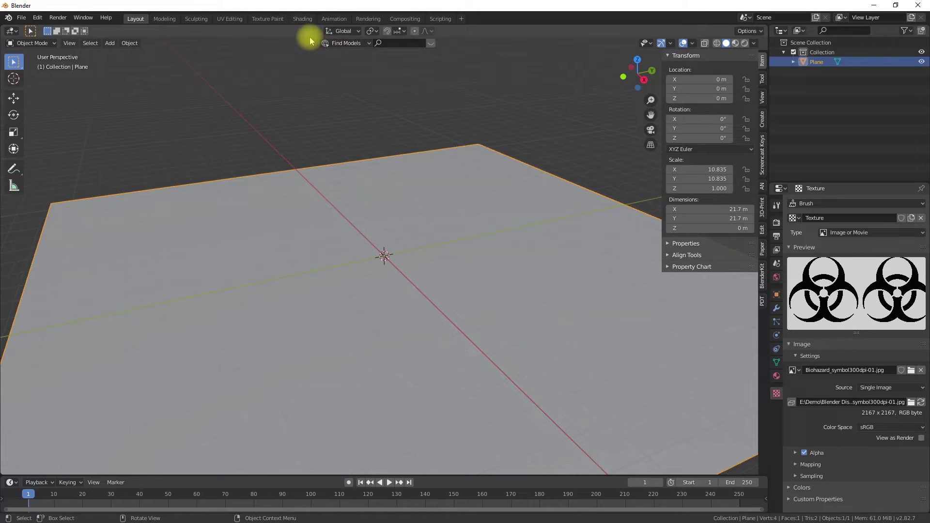
{"action": "left_click", "coordinate": [222, 19]}
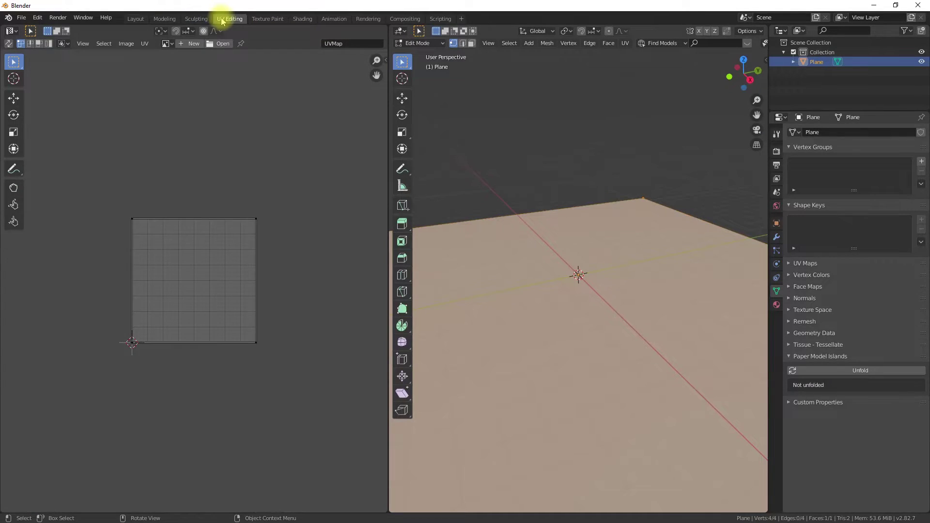
Step: Reselect the plane's mesh and show Biohazard_symbol300dpi-01.jpg under its UVs in the UV Editor
{"action": "left_click", "coordinate": [457, 267]}
{"action": "key", "text": "a"}
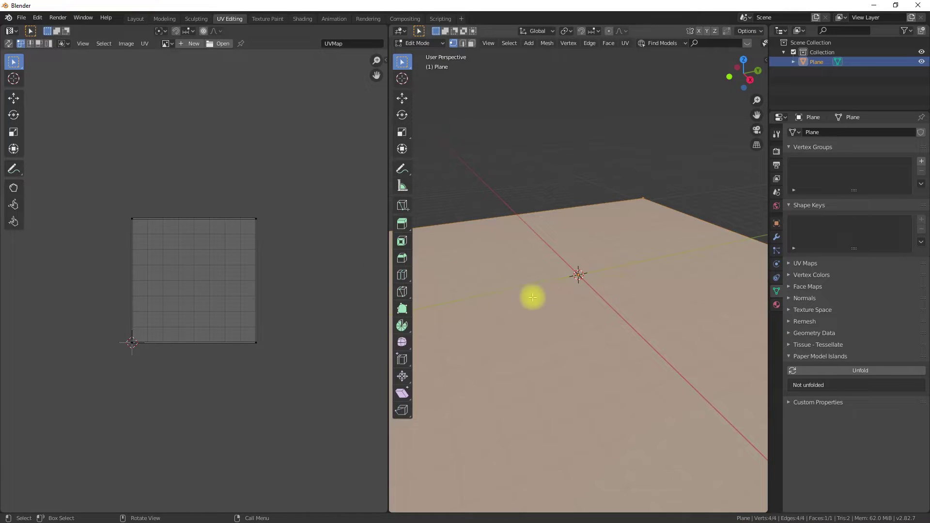
{"action": "key", "text": "Tab"}
{"action": "key", "text": "Tab"}
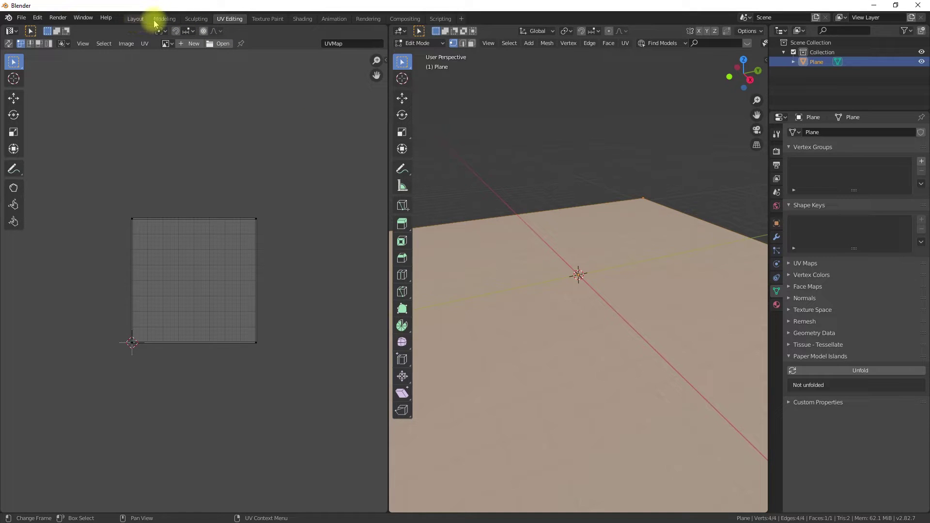
{"action": "left_click", "coordinate": [167, 43]}
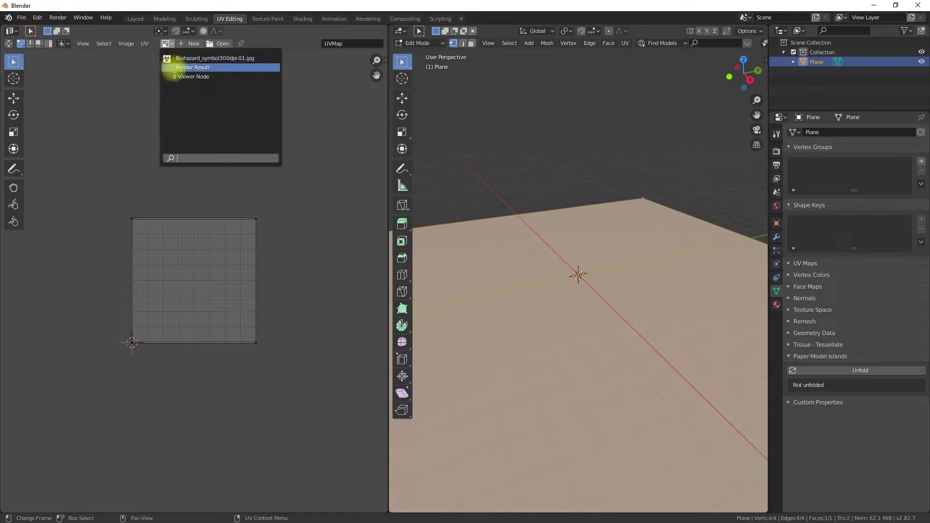
{"action": "left_click", "coordinate": [170, 59]}
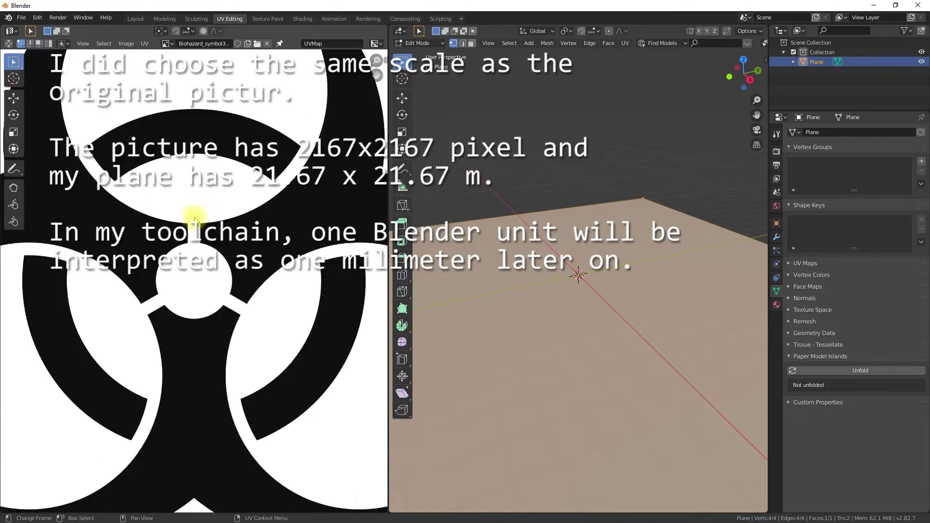
{"action": "scroll", "coordinate": [199, 220], "scroll_direction": "down", "scroll_amount": 6}
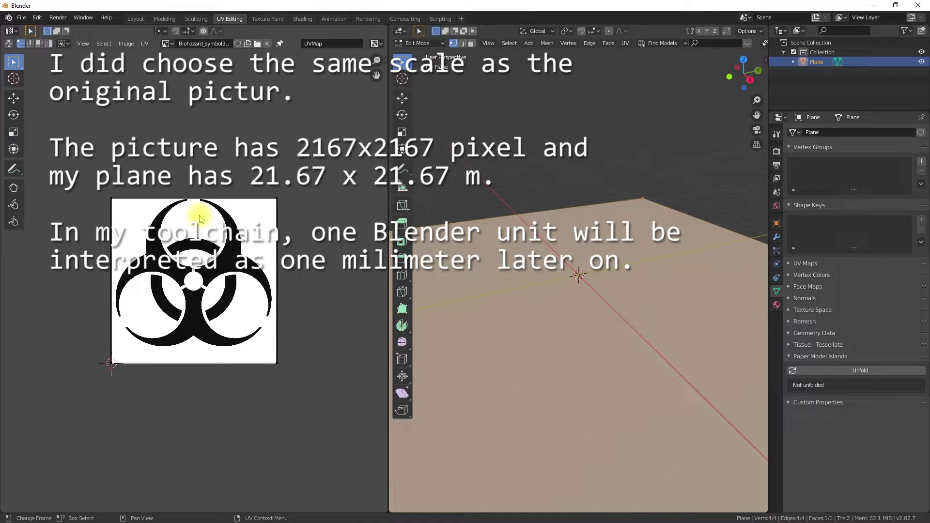
{"action": "scroll", "coordinate": [200, 219], "scroll_direction": "up", "scroll_amount": 2}
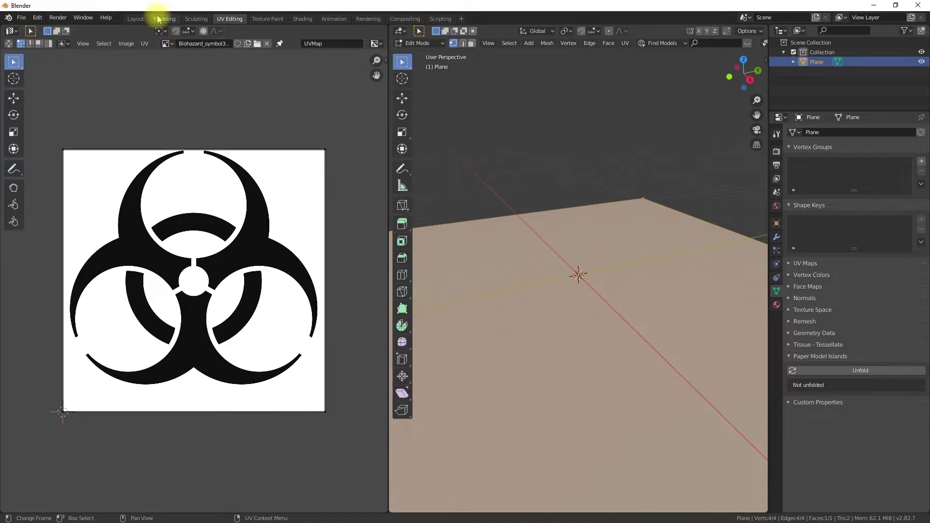
{"action": "left_click", "coordinate": [140, 20]}
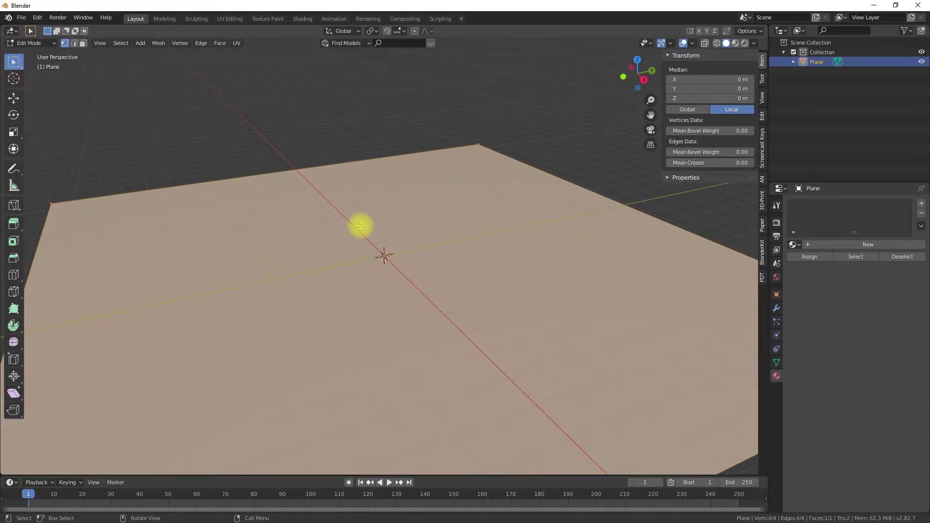
Step: Subdivide the plane with 100 cuts, producing a grid of 10,201 faces
{"action": "scroll", "coordinate": [360, 226], "scroll_direction": "down", "scroll_amount": 2}
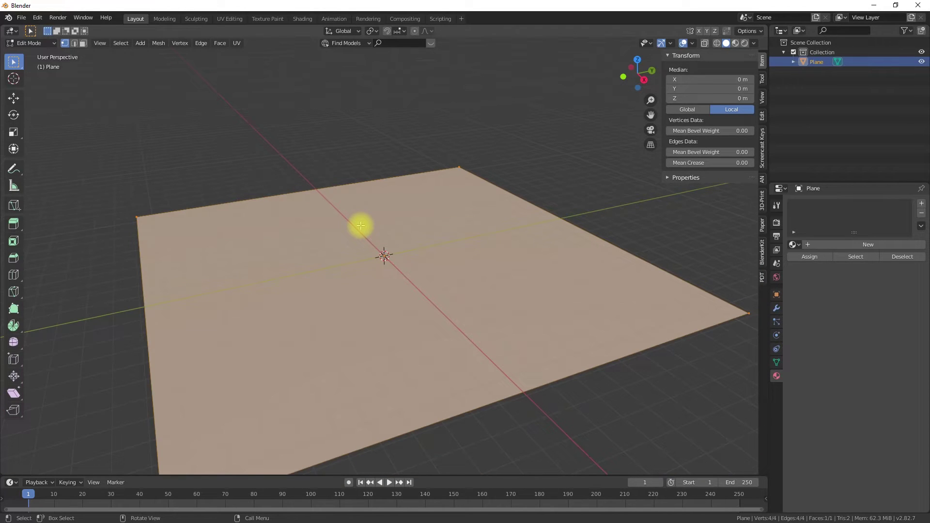
{"action": "left_click", "coordinate": [199, 43]}
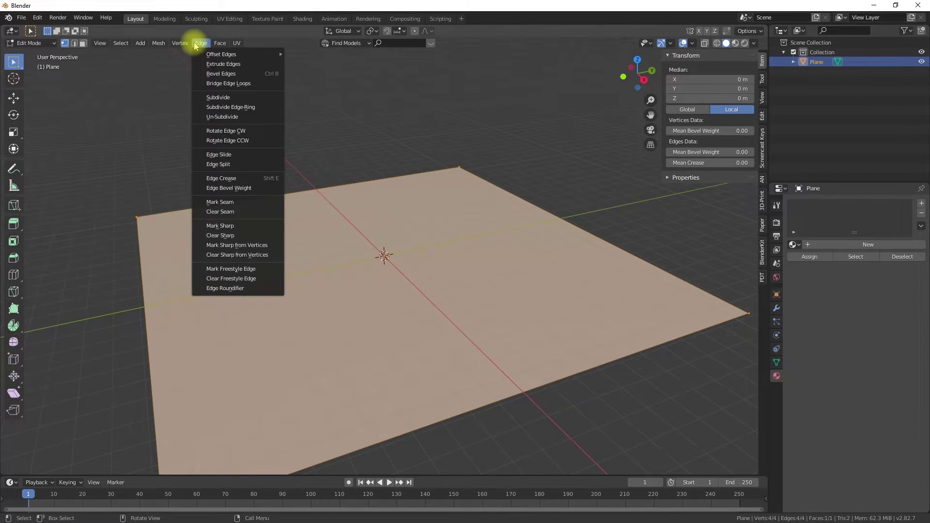
{"action": "left_click", "coordinate": [218, 98]}
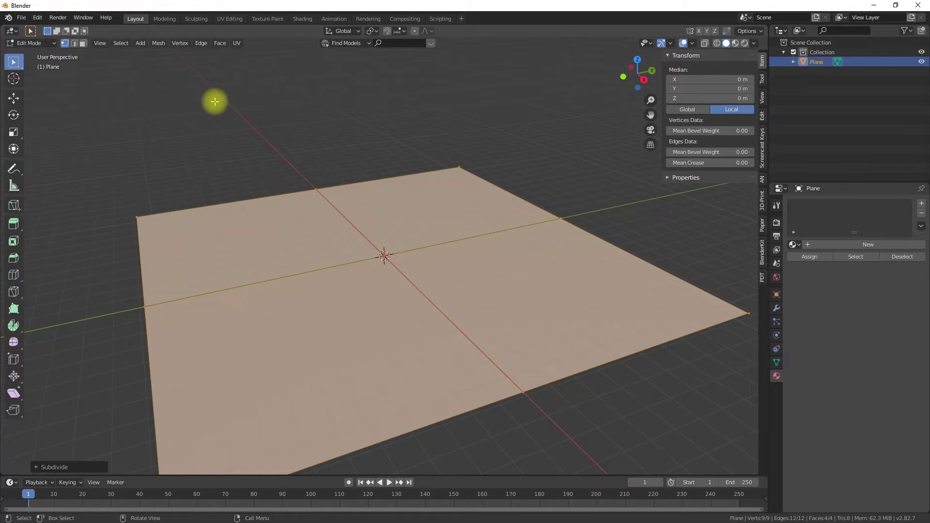
{"action": "left_click", "coordinate": [39, 467]}
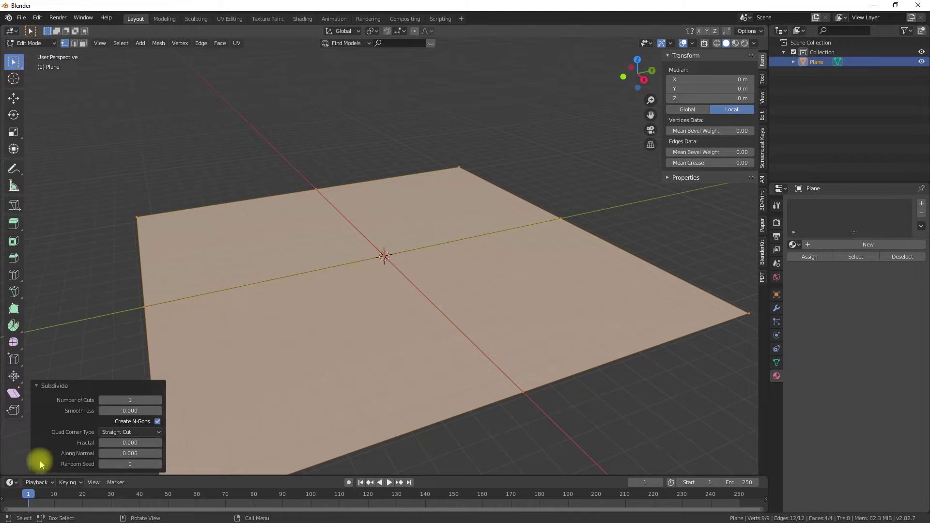
{"action": "left_click", "coordinate": [141, 400]}
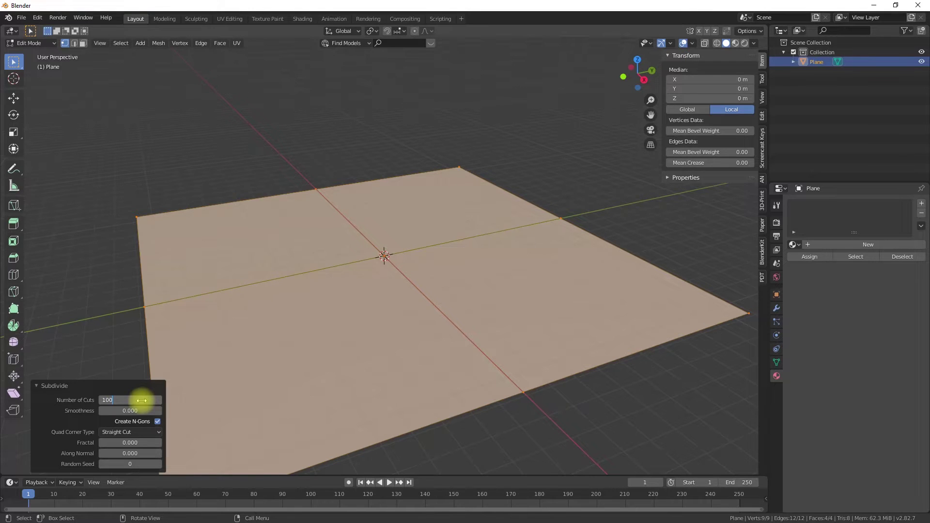
{"action": "type", "text": "100"}
{"action": "key", "text": "Return"}
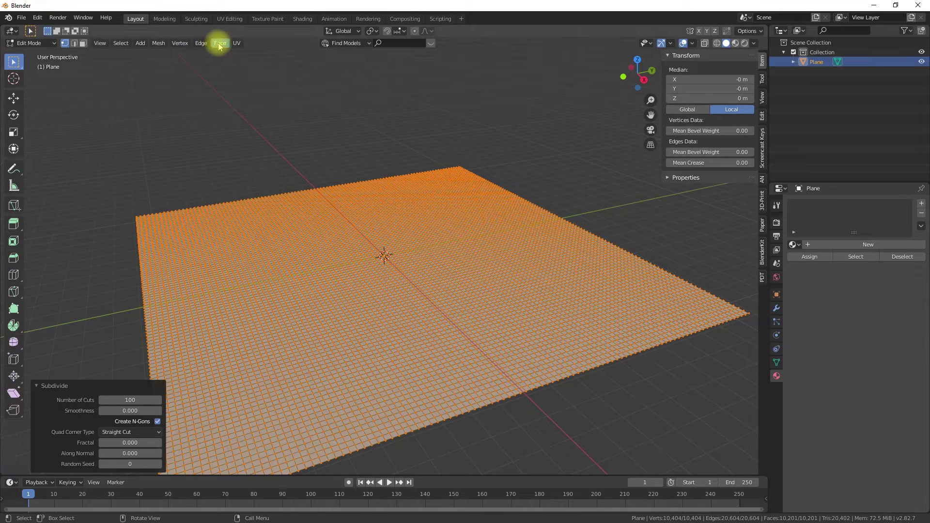
Step: Subdivide the grid again with 6 cuts, then deselect all and return to Object Mode
{"action": "left_click", "coordinate": [202, 43]}
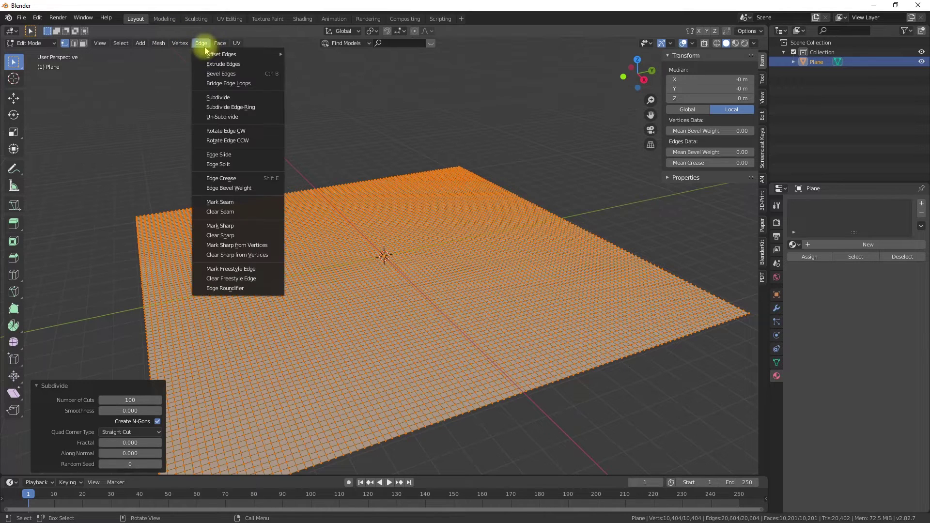
{"action": "mouse_move", "coordinate": [203, 57]}
{"action": "left_click", "coordinate": [212, 97]}
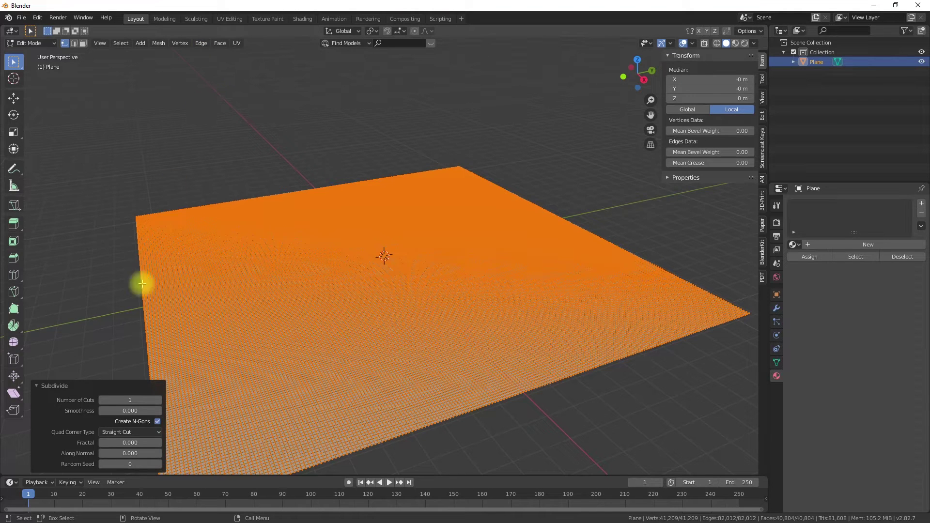
{"action": "left_click", "coordinate": [135, 400]}
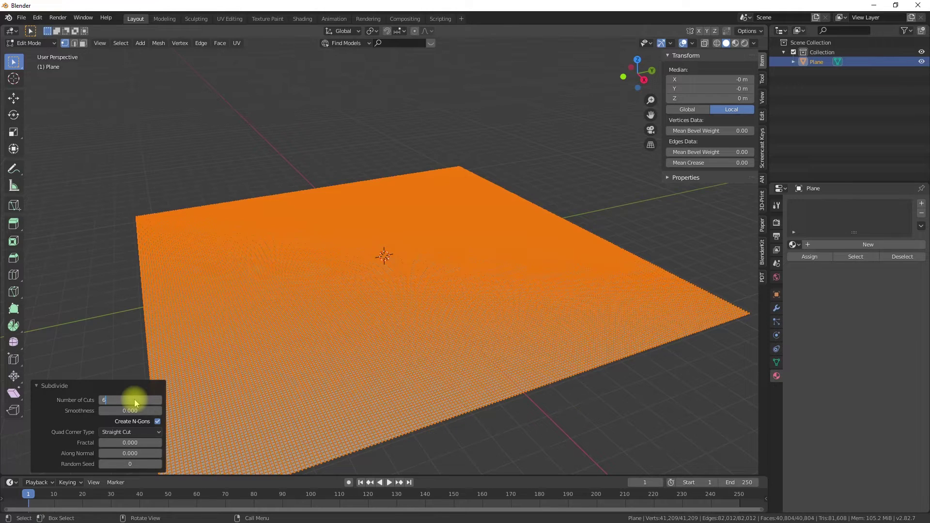
{"action": "type", "text": "6"}
{"action": "key", "text": "Return"}
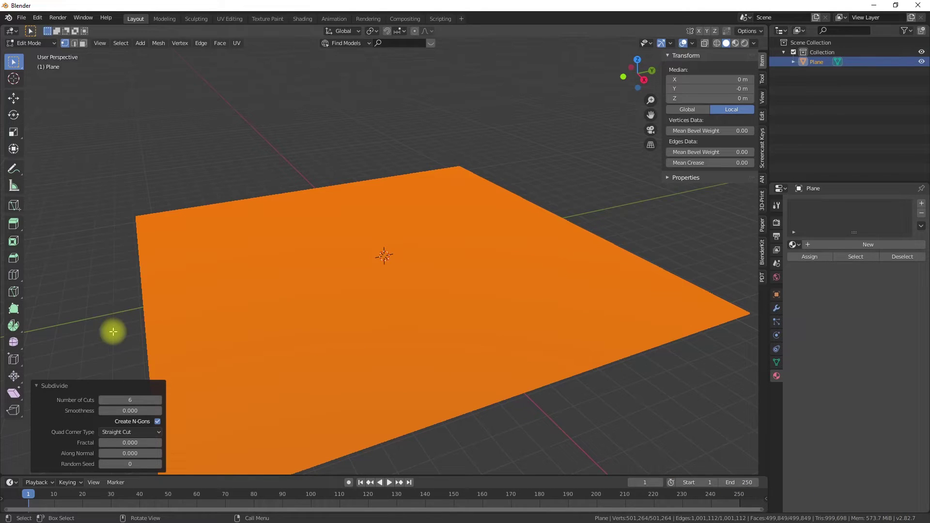
{"action": "key", "text": "alt+a"}
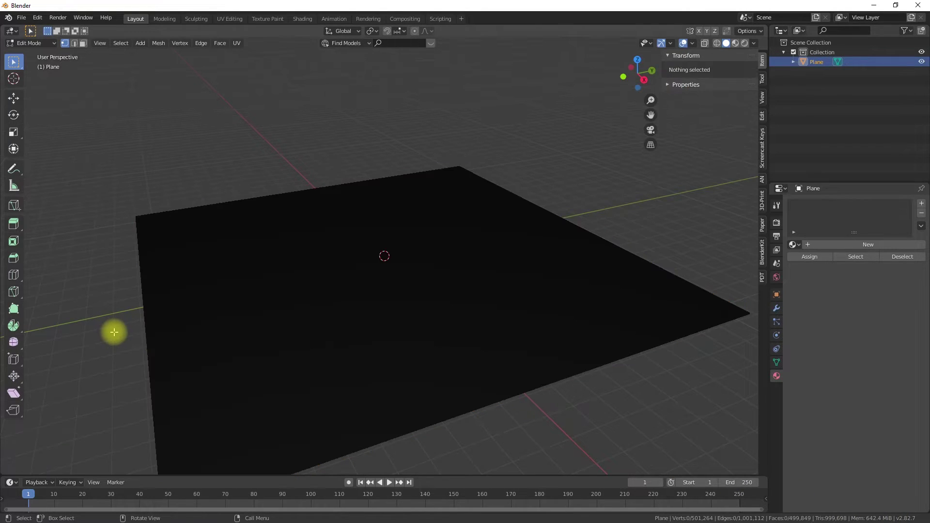
{"action": "key", "text": "Tab"}
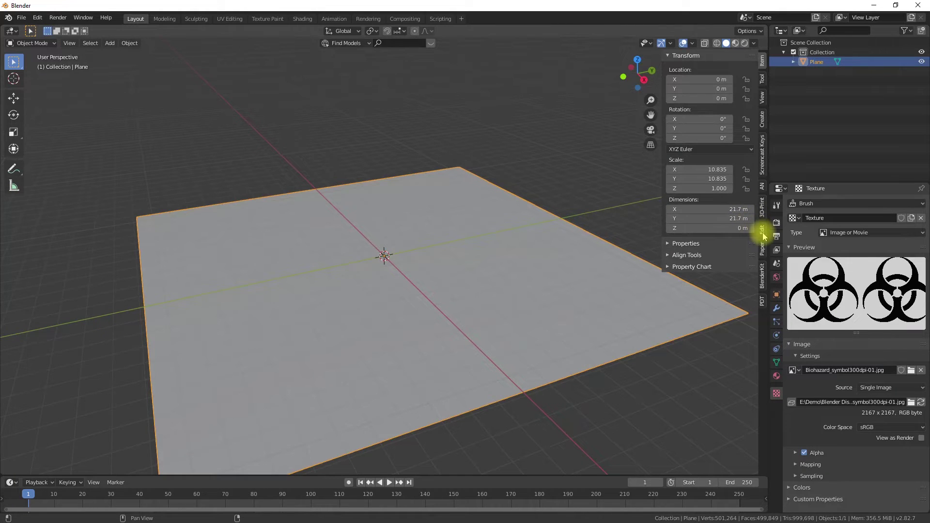
Step: Add a Displace modifier driven by the biohazard Texture with strength -0.300
{"action": "left_click", "coordinate": [778, 310]}
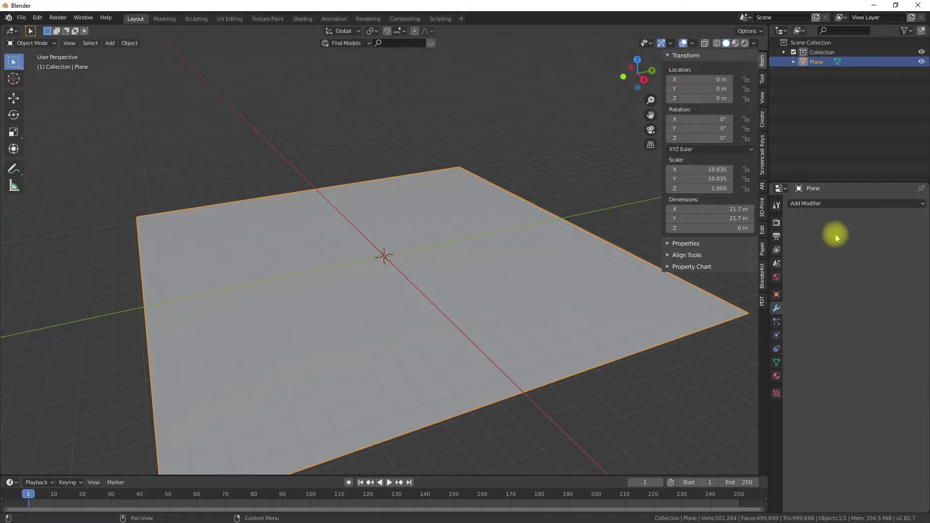
{"action": "left_click", "coordinate": [833, 204]}
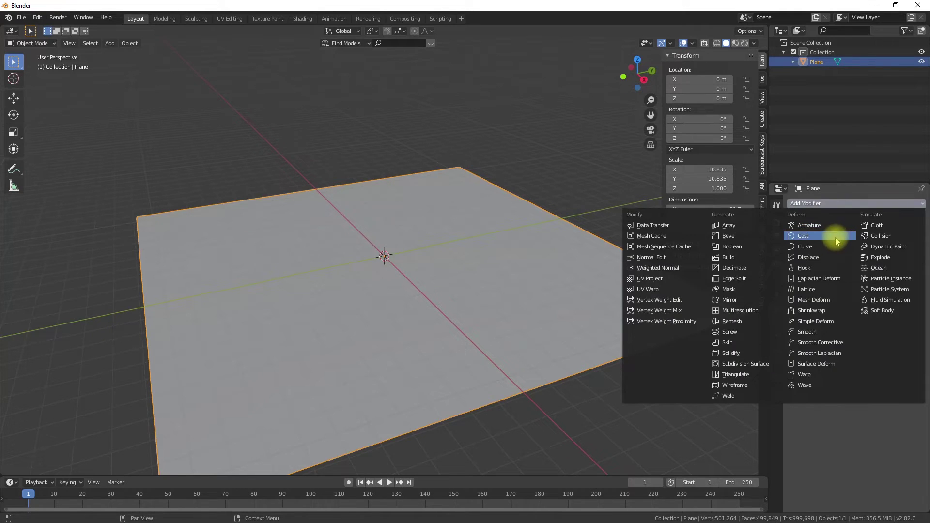
{"action": "left_click", "coordinate": [824, 258]}
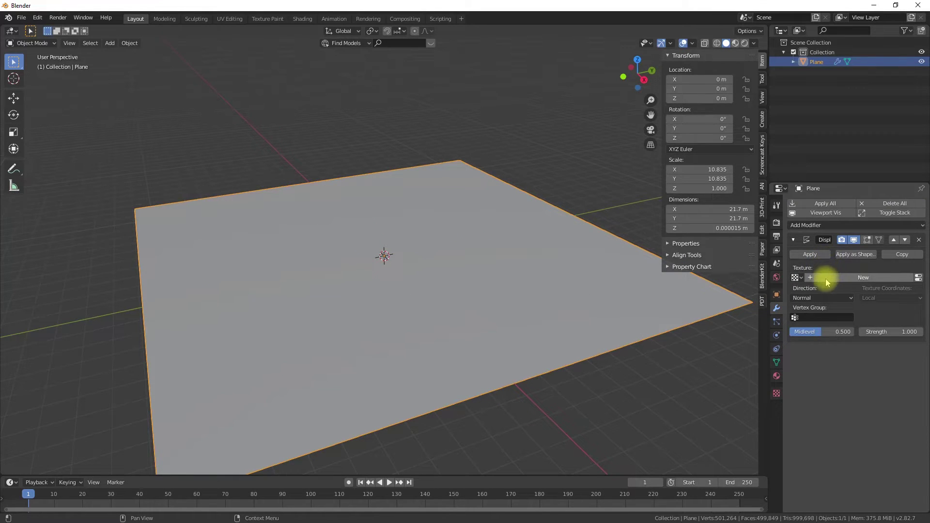
{"action": "left_click", "coordinate": [795, 277]}
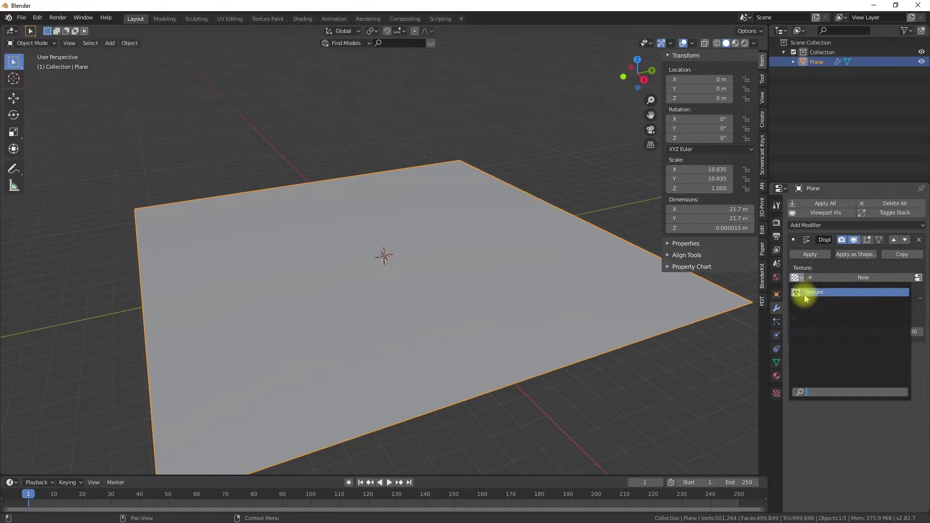
{"action": "left_click", "coordinate": [806, 293]}
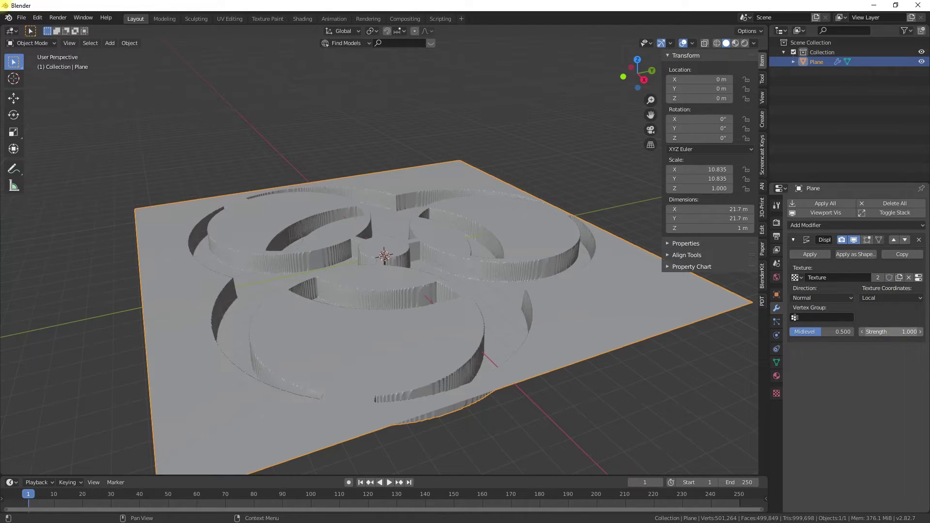
{"action": "mouse_move", "coordinate": [891, 332]}
{"action": "left_mouse_down"}
{"action": "mouse_move", "coordinate": [823, 331]}
{"action": "mouse_move", "coordinate": [906, 332]}
{"action": "left_mouse_up"}
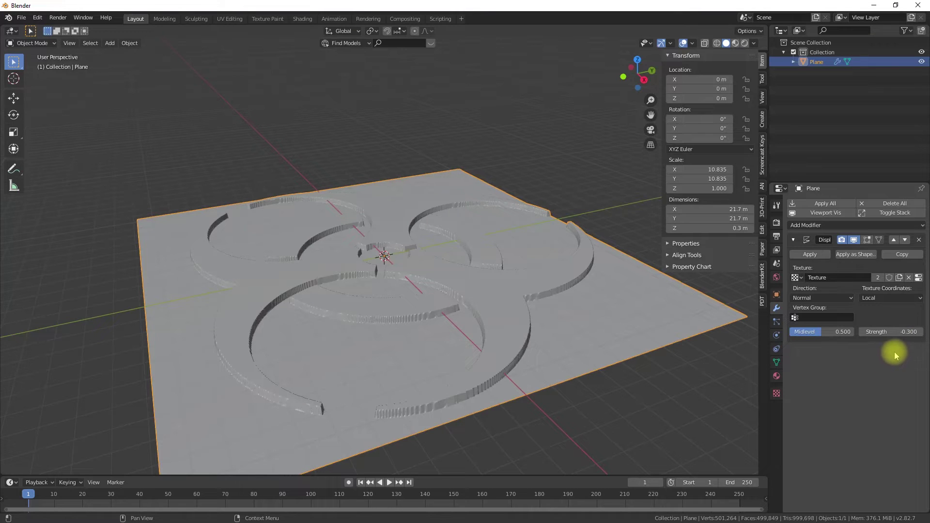
Step: Orbit and zoom around the plane to inspect the 0.3 m-high biohazard relief walls
{"action": "middle_click_drag", "start_coordinate": [531, 344], "coordinate": [482, 400]}
{"action": "scroll", "coordinate": [437, 368], "scroll_direction": "up", "scroll_amount": 4}
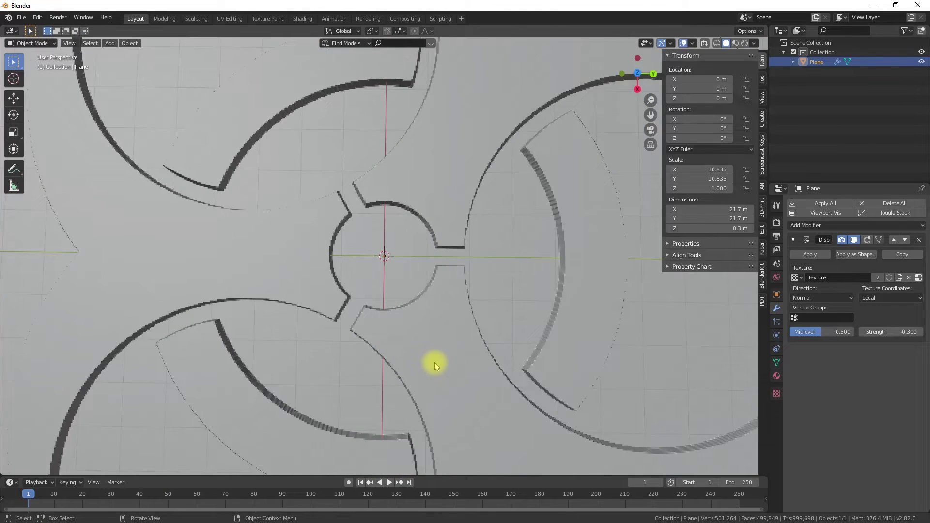
{"action": "scroll", "coordinate": [434, 364], "scroll_direction": "up", "scroll_amount": 3}
{"action": "middle_click_drag", "start_coordinate": [410, 391], "coordinate": [415, 368]}
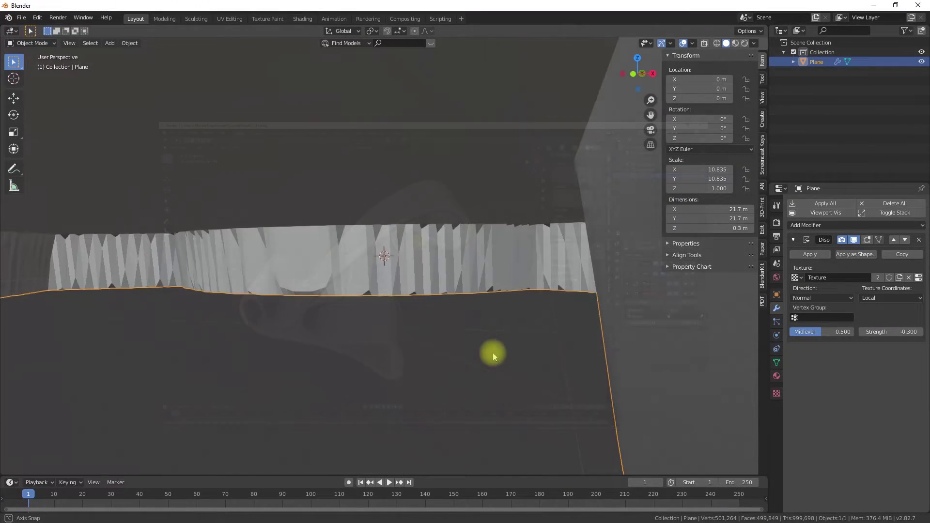
{"action": "middle_click_drag", "start_coordinate": [493, 352], "coordinate": [455, 362]}
{"action": "scroll", "coordinate": [428, 401], "scroll_direction": "down", "scroll_amount": 5}
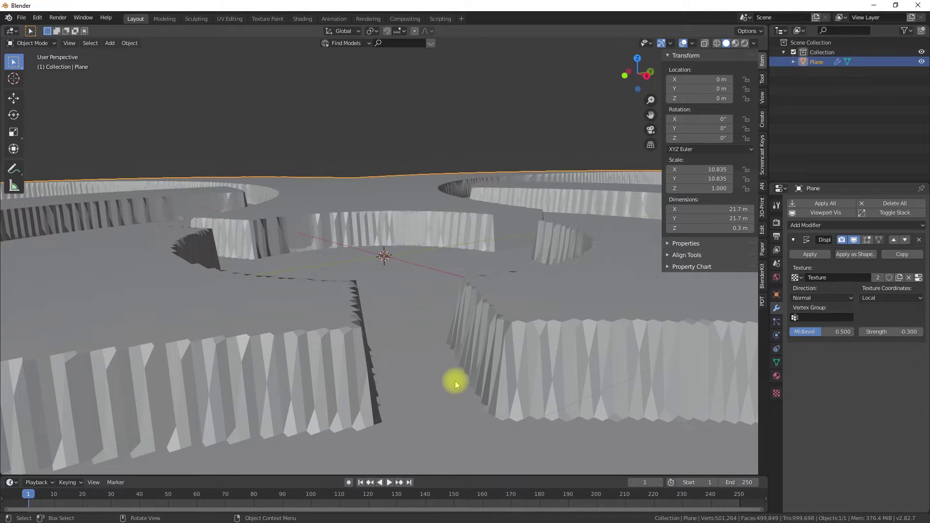
Step: Subdivide the whole plane mesh to 1,999,396 faces and return to Object Mode to view the relief
{"action": "key", "text": "Tab"}
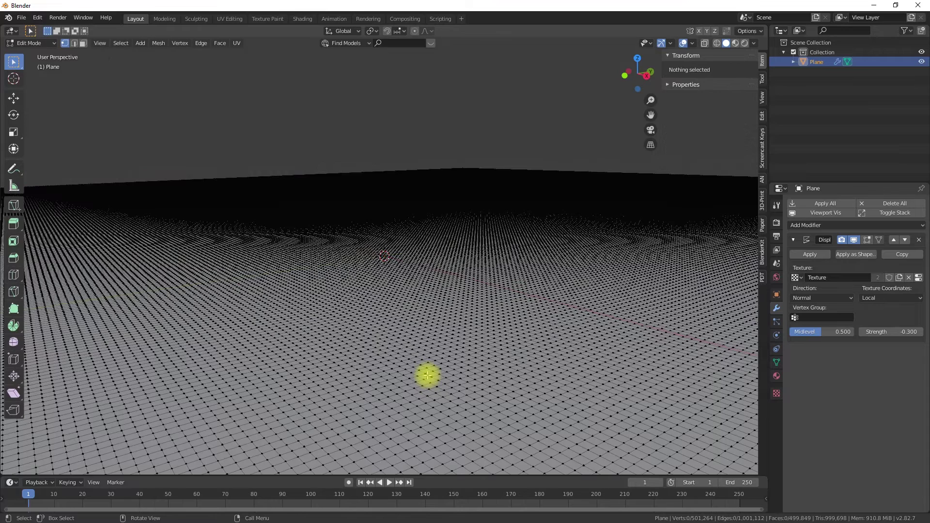
{"action": "left_click", "coordinate": [202, 43]}
{"action": "left_click", "coordinate": [212, 95]}
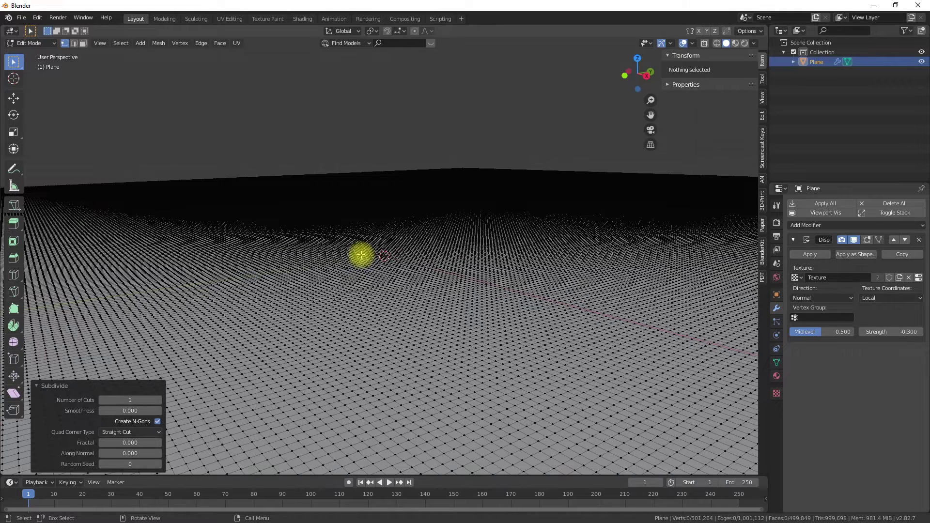
{"action": "key", "text": "a"}
{"action": "left_click", "coordinate": [201, 43]}
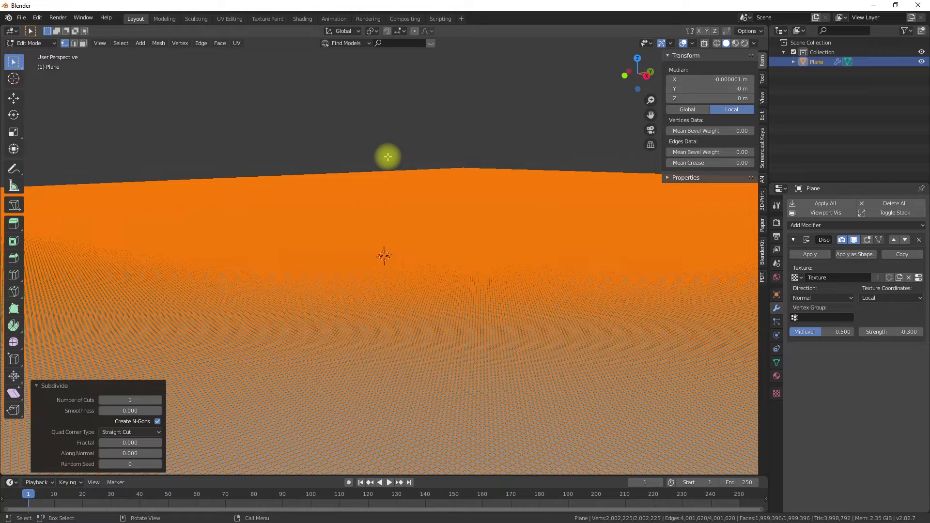
{"action": "key", "text": "Tab"}
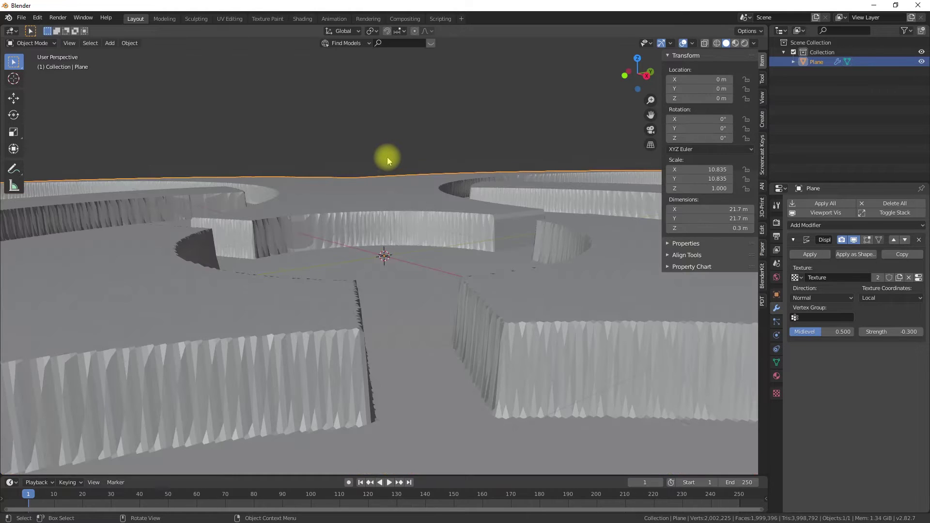
{"action": "middle_click_drag", "start_coordinate": [397, 210], "coordinate": [397, 333]}
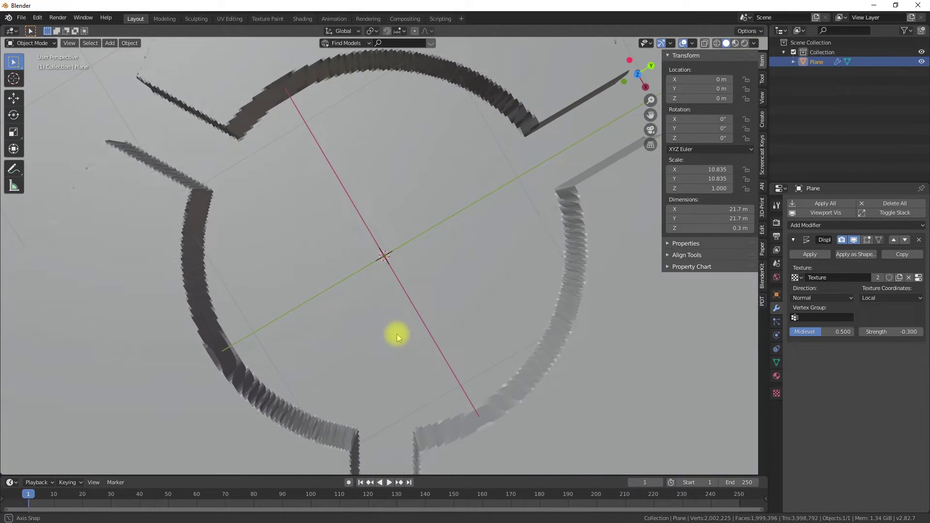
{"action": "scroll", "coordinate": [396, 331], "scroll_direction": "up", "scroll_amount": 2}
{"action": "scroll", "coordinate": [396, 327], "scroll_direction": "down", "scroll_amount": 5}
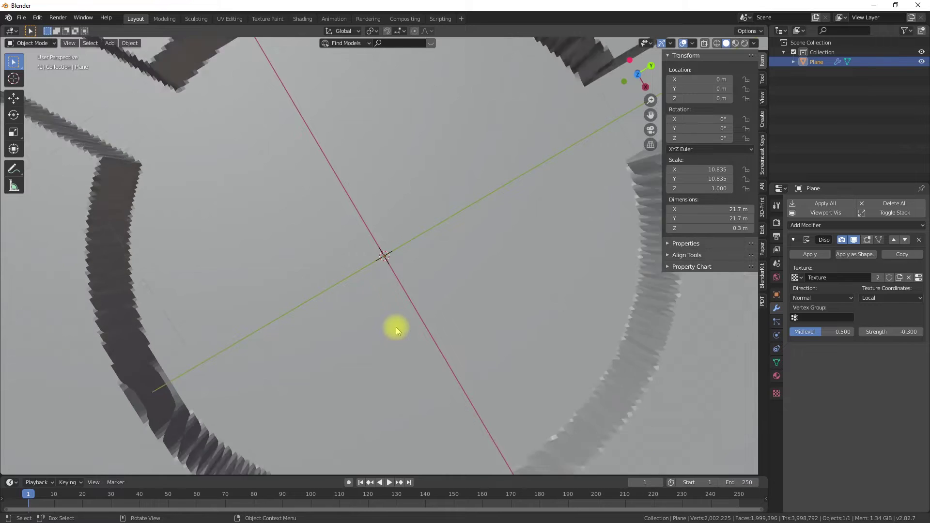
{"action": "scroll", "coordinate": [394, 327], "scroll_direction": "down", "scroll_amount": 5}
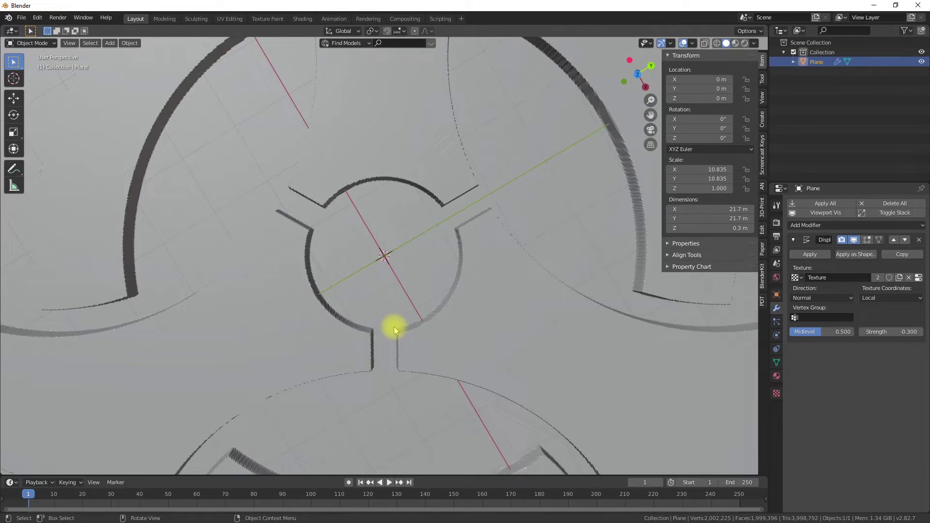
{"action": "middle_click_drag", "start_coordinate": [386, 317], "coordinate": [415, 249]}
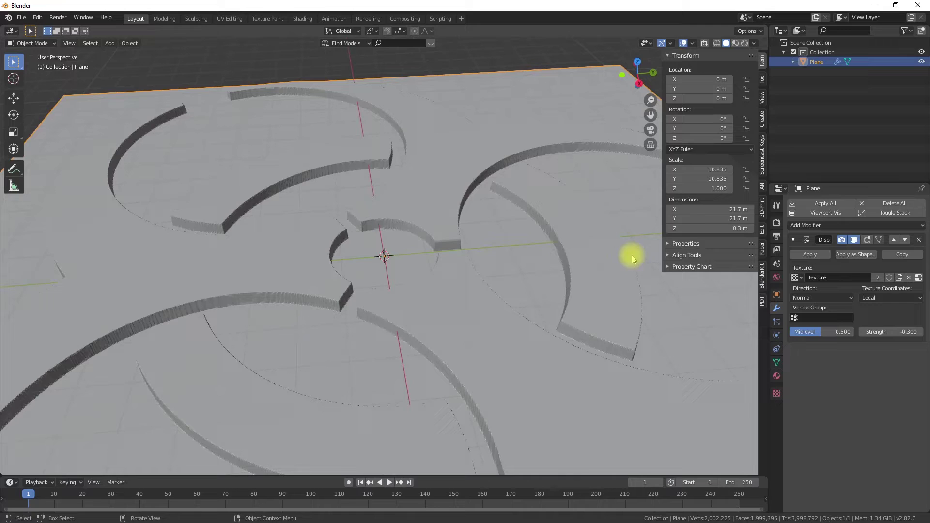
Step: Add a Smooth modifier to the plane and toggle its viewport display to compare the walls
{"action": "left_click", "coordinate": [838, 225]}
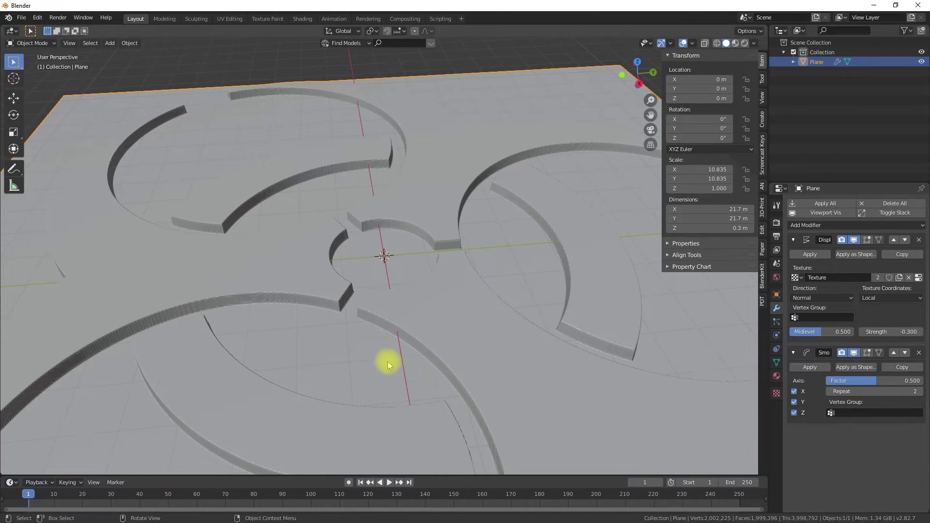
{"action": "scroll", "coordinate": [379, 355], "scroll_direction": "up", "scroll_amount": 5}
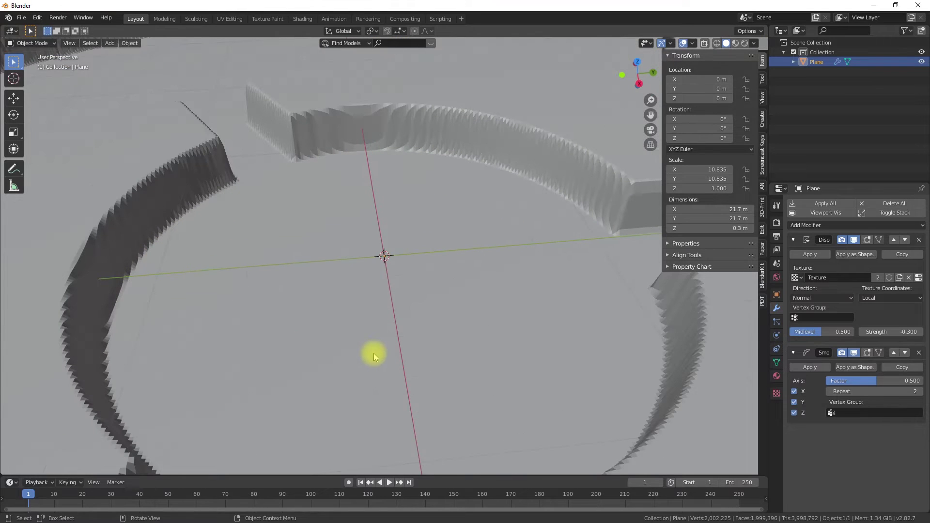
{"action": "middle_click_drag", "start_coordinate": [359, 345], "coordinate": [405, 324]}
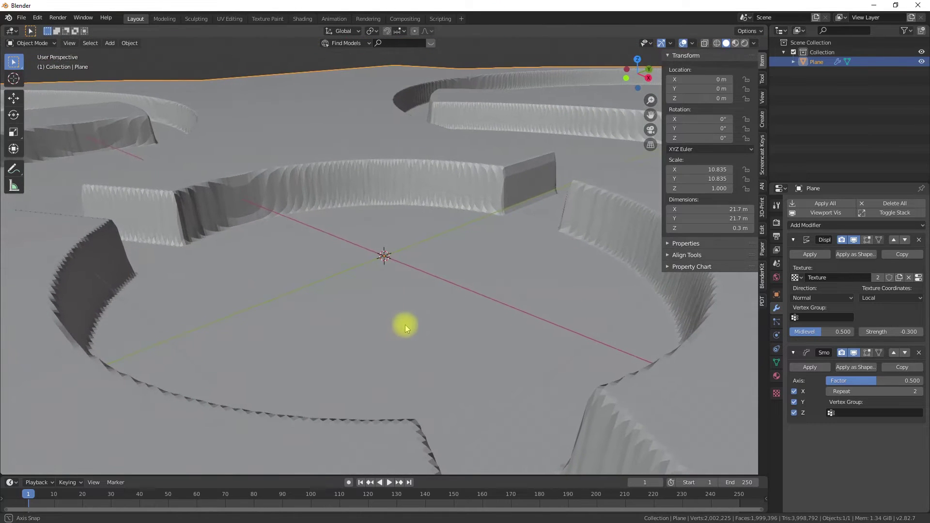
{"action": "left_click", "coordinate": [854, 353]}
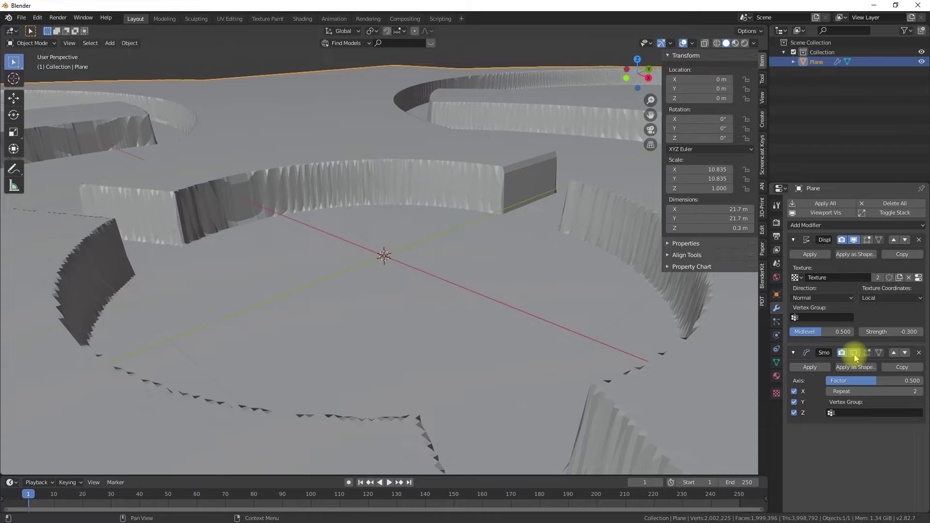
{"action": "left_click", "coordinate": [853, 354]}
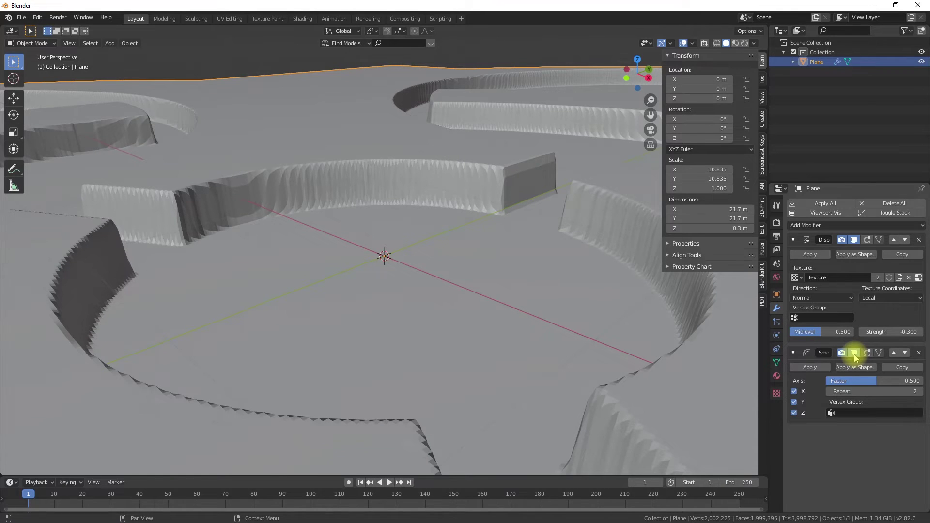
Step: Set the Smooth modifier to Repeat 3 and Factor 1.000, then inspect the rounded relief
{"action": "left_click", "coordinate": [920, 392]}
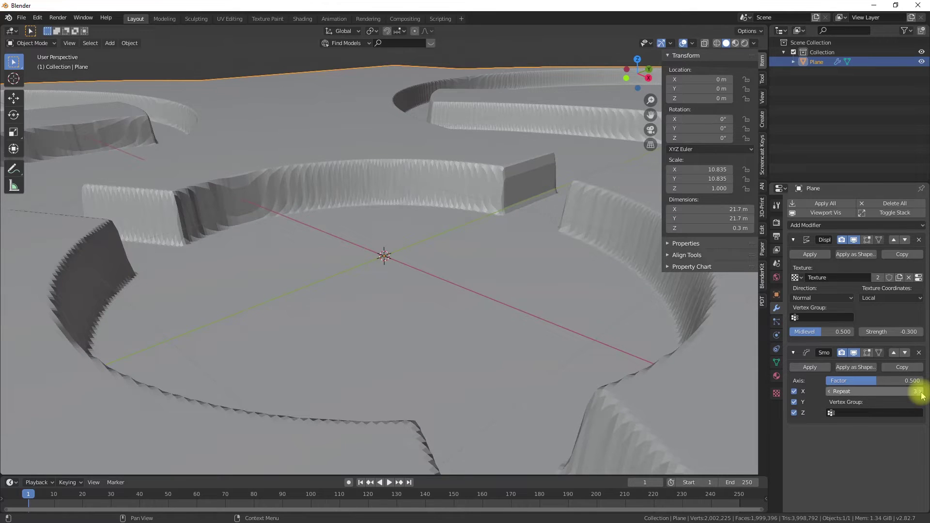
{"action": "left_click", "coordinate": [915, 381]}
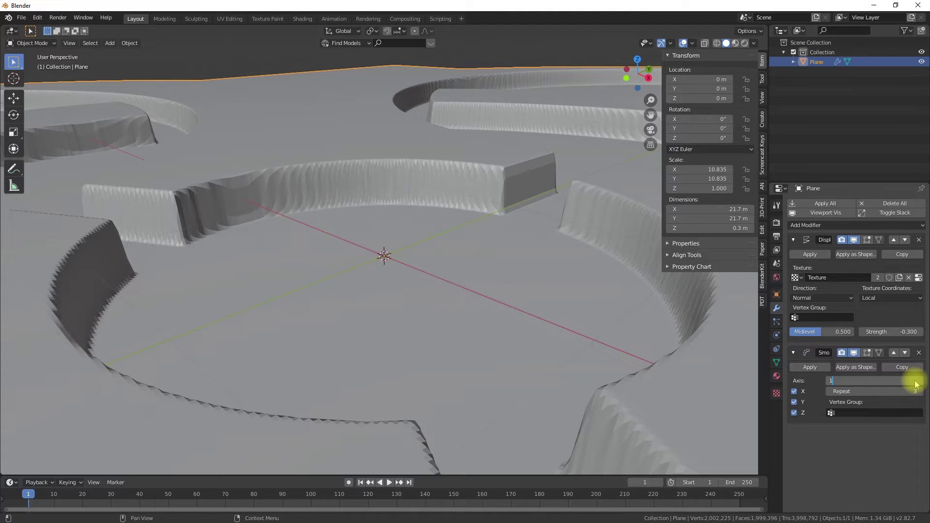
{"action": "key", "text": "Return"}
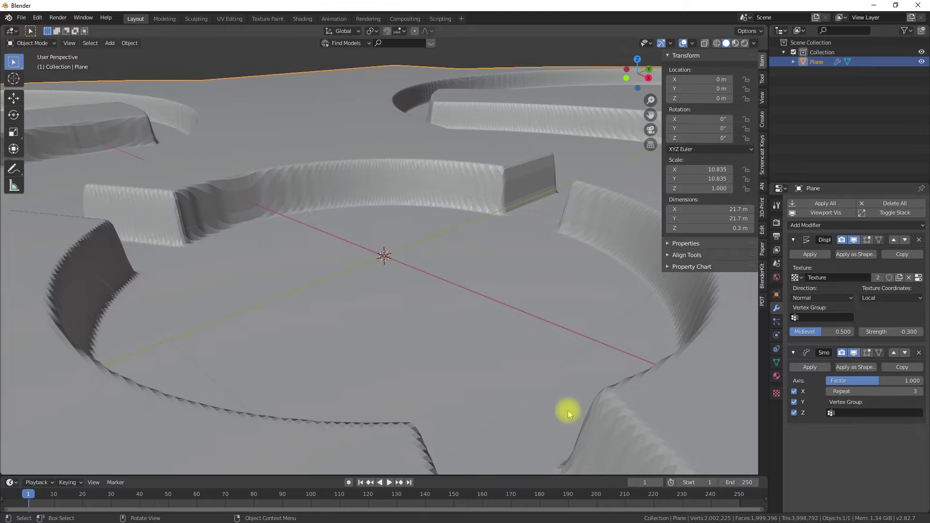
{"action": "scroll", "coordinate": [568, 410], "scroll_direction": "down", "scroll_amount": 4}
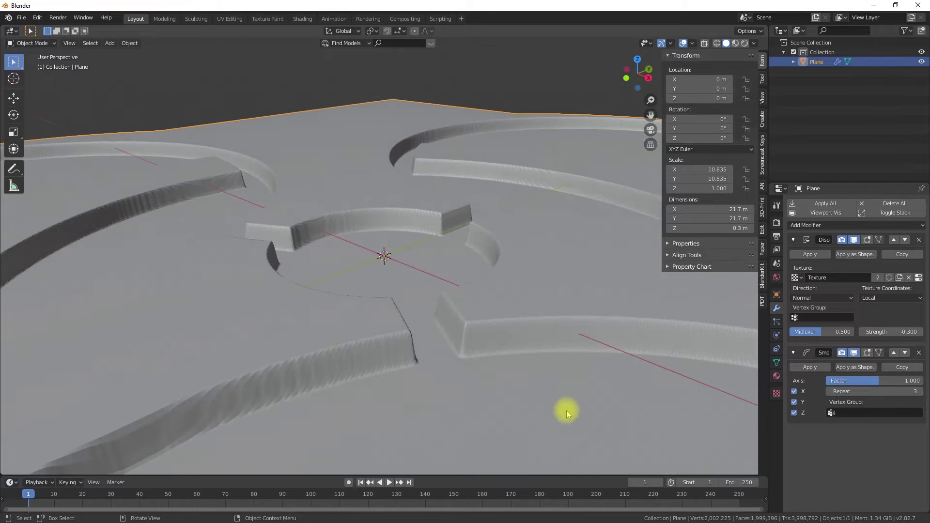
{"action": "middle_click_drag", "start_coordinate": [563, 404], "coordinate": [538, 423]}
{"action": "scroll", "coordinate": [504, 412], "scroll_direction": "down", "scroll_amount": 5}
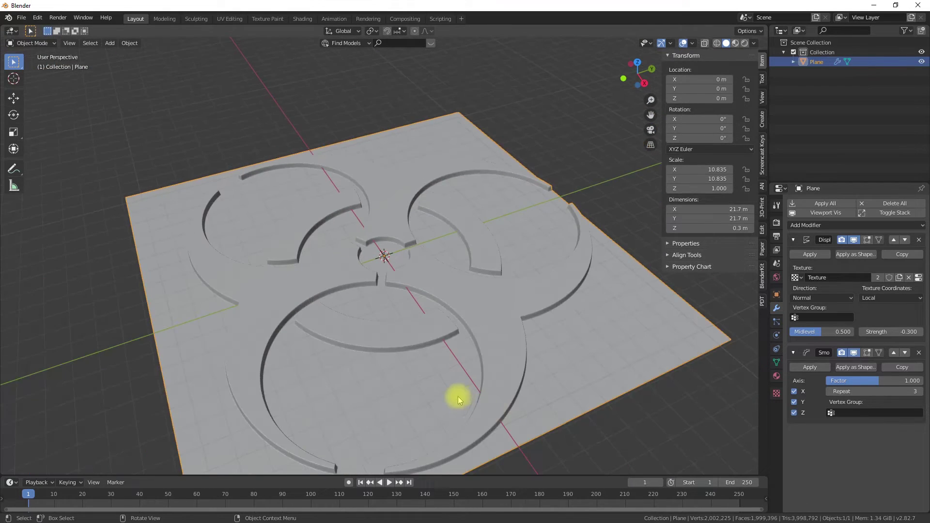
{"action": "middle_click_drag", "start_coordinate": [455, 394], "coordinate": [537, 392]}
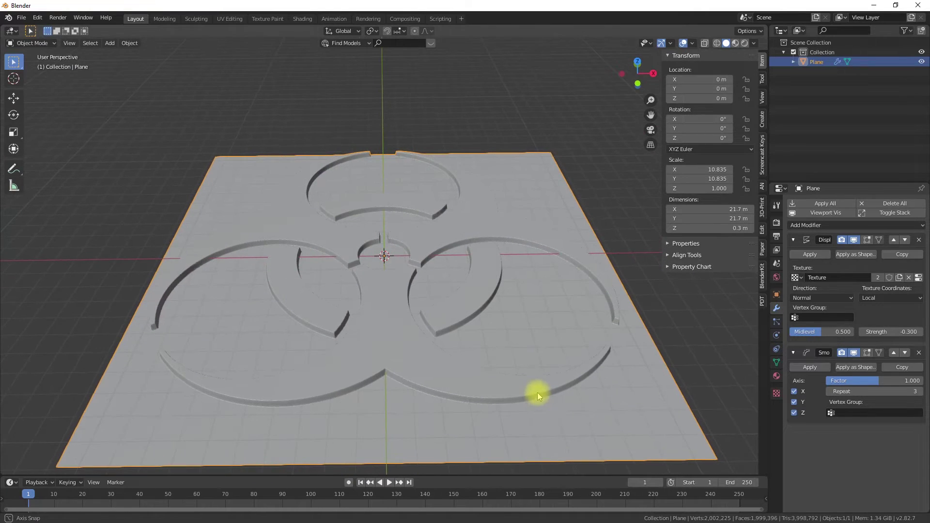
{"action": "left_click", "coordinate": [776, 377]}
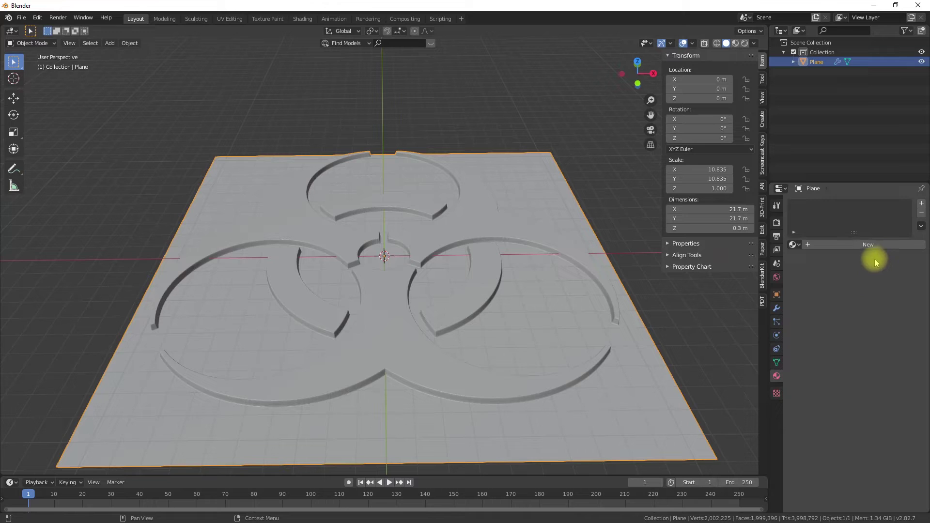
Step: Create Material.001 with an image-texture base colour using Biohazard_symbol300dpi-01.jpg
{"action": "left_click", "coordinate": [874, 245]}
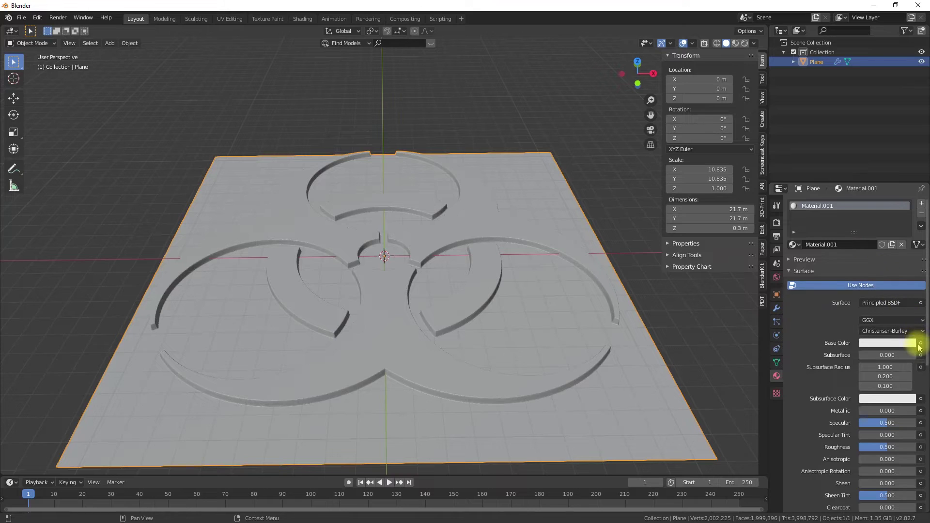
{"action": "left_click", "coordinate": [921, 344]}
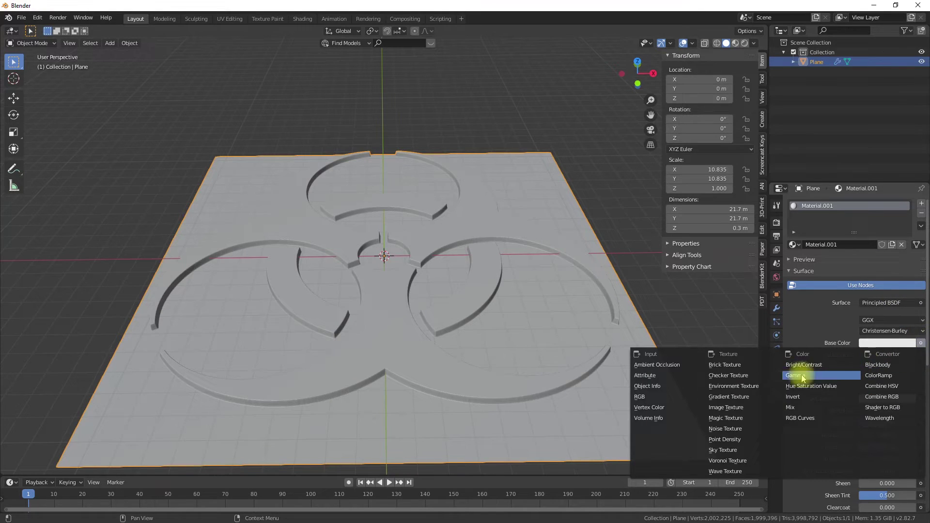
{"action": "left_click", "coordinate": [729, 407]}
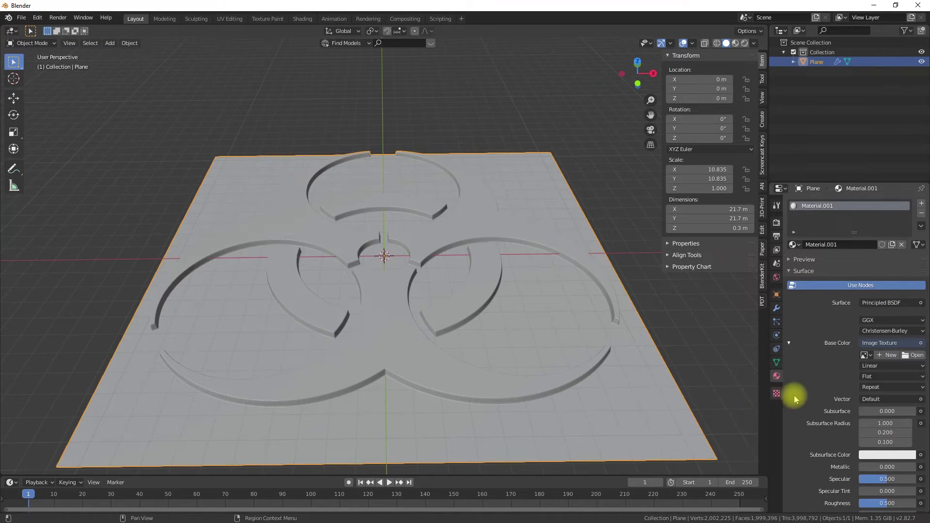
{"action": "left_click", "coordinate": [864, 355]}
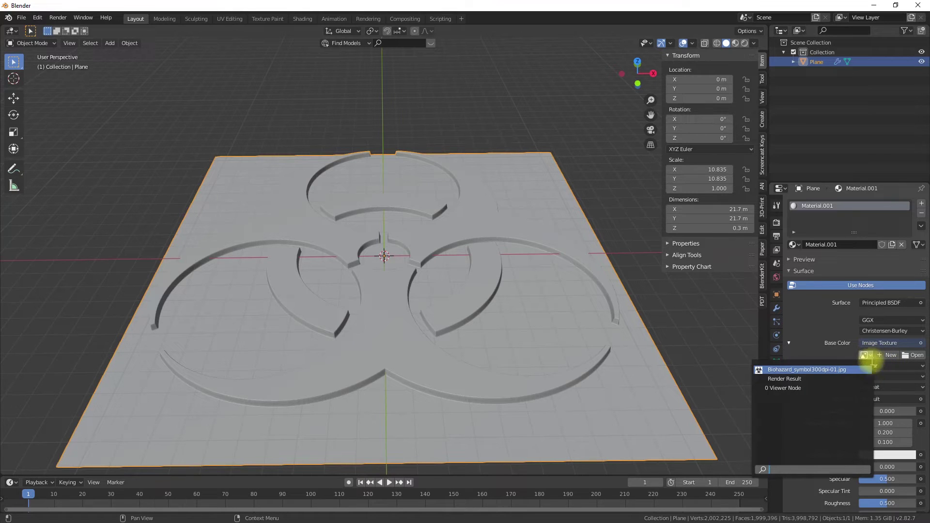
{"action": "left_click", "coordinate": [854, 371]}
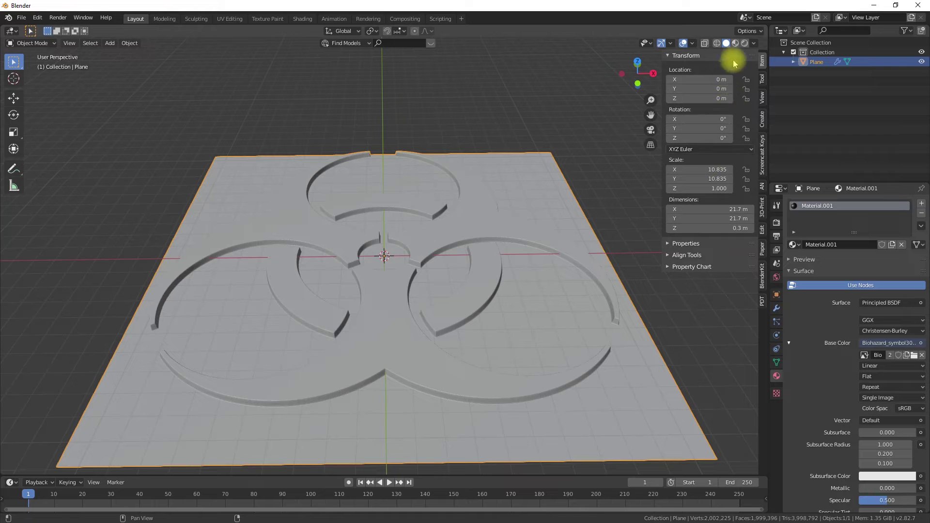
Step: Switch the viewport to material preview to show the textured biohazard plane
{"action": "left_click", "coordinate": [735, 43]}
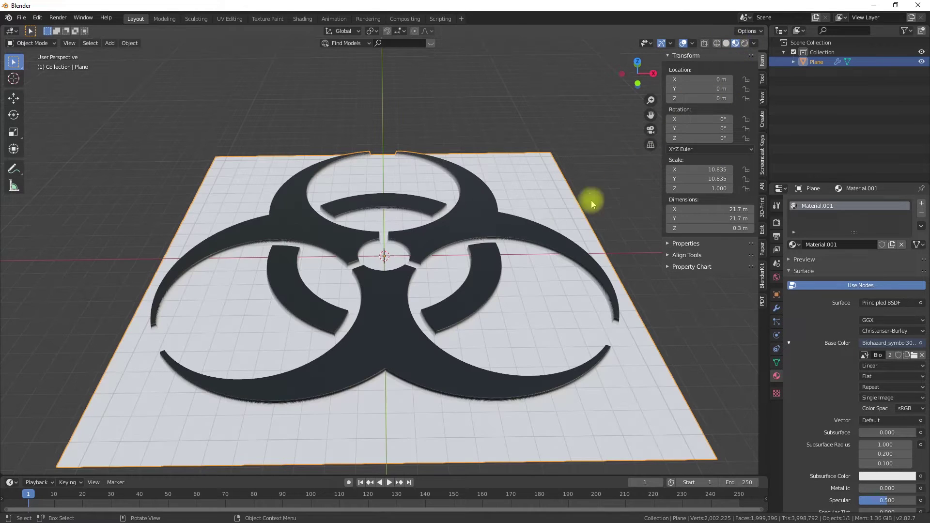
{"action": "middle_click_drag", "start_coordinate": [532, 230], "coordinate": [518, 298]}
{"action": "scroll", "coordinate": [519, 298], "scroll_direction": "up", "scroll_amount": 5}
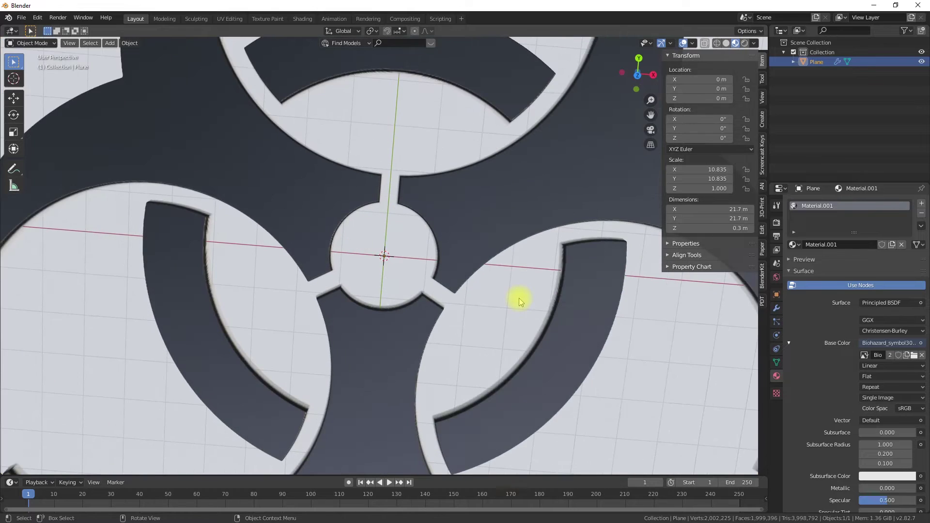
{"action": "scroll", "coordinate": [519, 298], "scroll_direction": "down", "scroll_amount": 6}
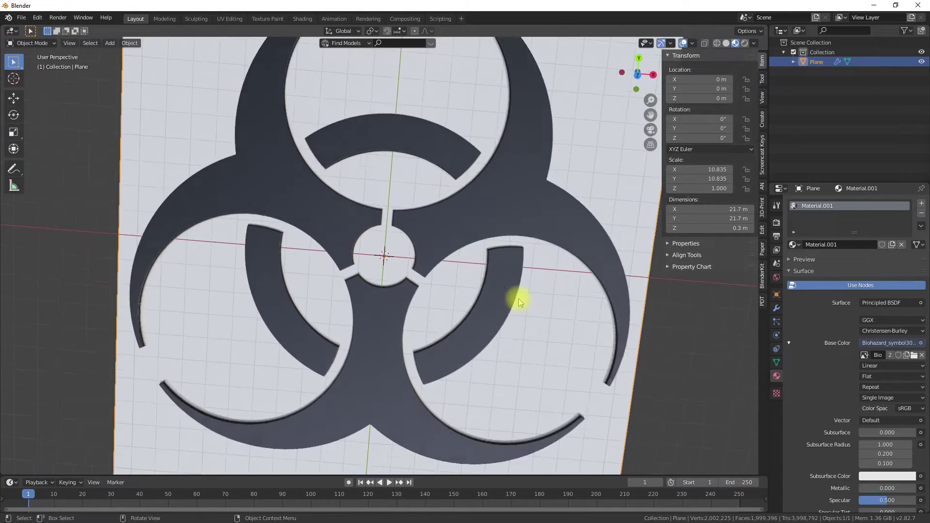
{"action": "middle_click_drag", "start_coordinate": [500, 313], "coordinate": [349, 235]}
Step: Orbit to a near-horizontal view of the plane and bring up the surface shader type list
{"action": "scroll", "coordinate": [359, 259], "scroll_direction": "up", "scroll_amount": 5}
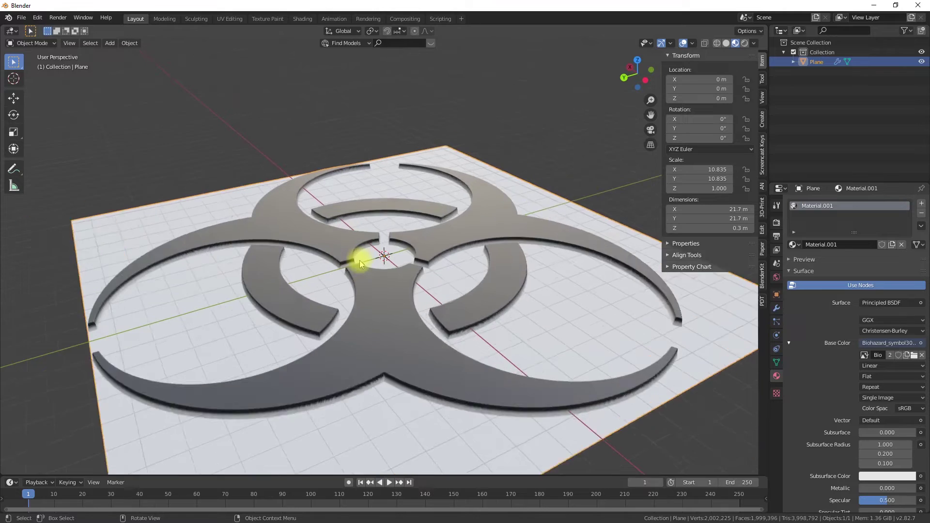
{"action": "mouse_move", "coordinate": [396, 338]}
{"action": "middle_mouse_down"}
{"action": "mouse_move", "coordinate": [554, 322]}
{"action": "mouse_move", "coordinate": [402, 333]}
{"action": "mouse_move", "coordinate": [249, 318]}
{"action": "mouse_move", "coordinate": [321, 319]}
{"action": "mouse_move", "coordinate": [363, 280]}
{"action": "mouse_move", "coordinate": [364, 376]}
{"action": "middle_mouse_up"}
{"action": "scroll", "coordinate": [364, 374], "scroll_direction": "up", "scroll_amount": 2}
{"action": "scroll", "coordinate": [365, 372], "scroll_direction": "down", "scroll_amount": 2}
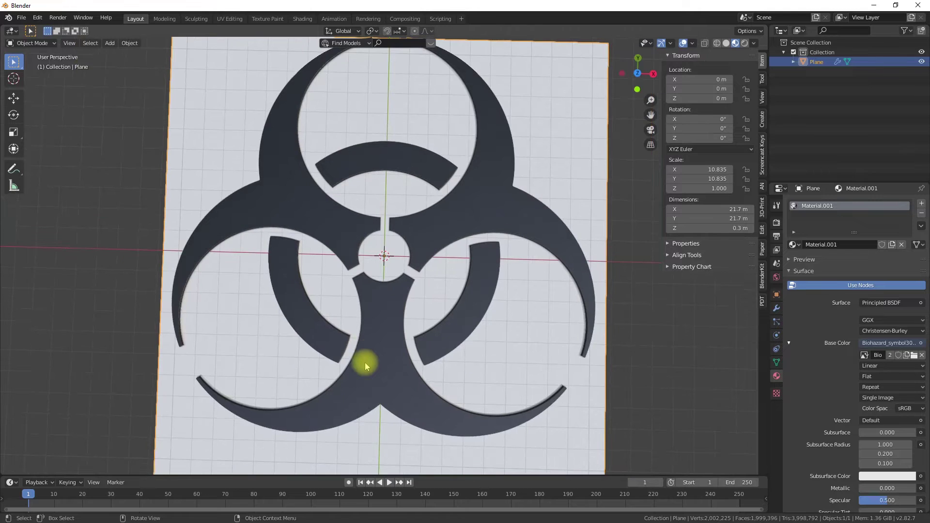
{"action": "mouse_move", "coordinate": [384, 253]}
{"action": "middle_mouse_down"}
{"action": "mouse_move", "coordinate": [384, 276]}
{"action": "mouse_move", "coordinate": [388, 246]}
{"action": "mouse_move", "coordinate": [382, 252]}
{"action": "middle_mouse_up"}
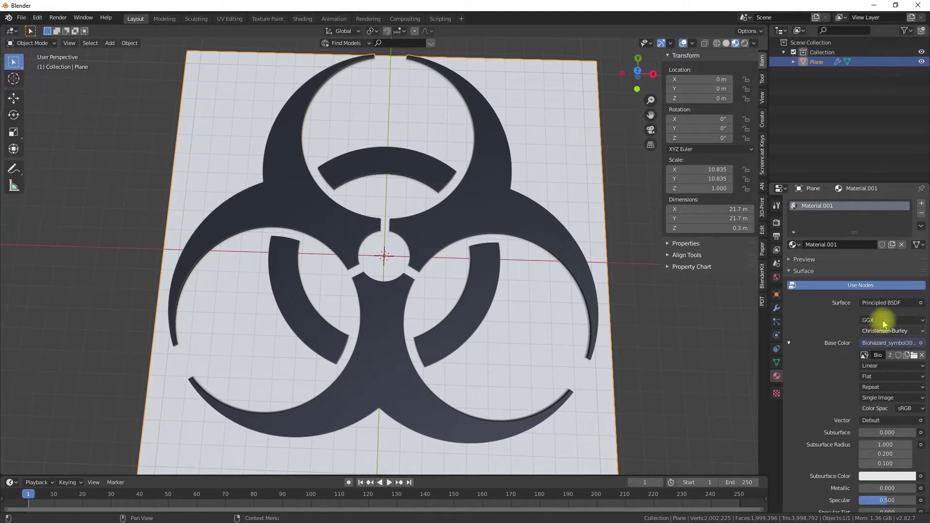
{"action": "left_click", "coordinate": [886, 303]}
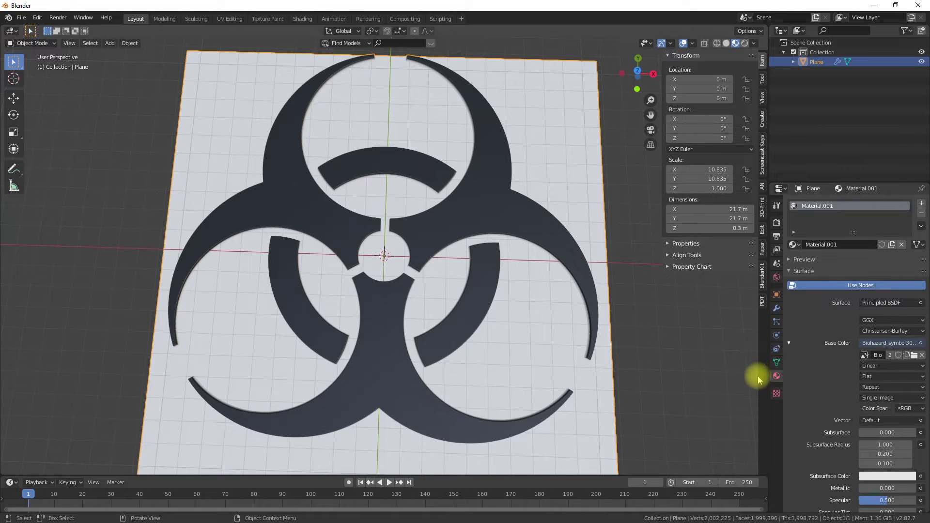
Step: Add a Decimate modifier after Displace and Smooth and set its ratio to 0.1
{"action": "left_click", "coordinate": [776, 308]}
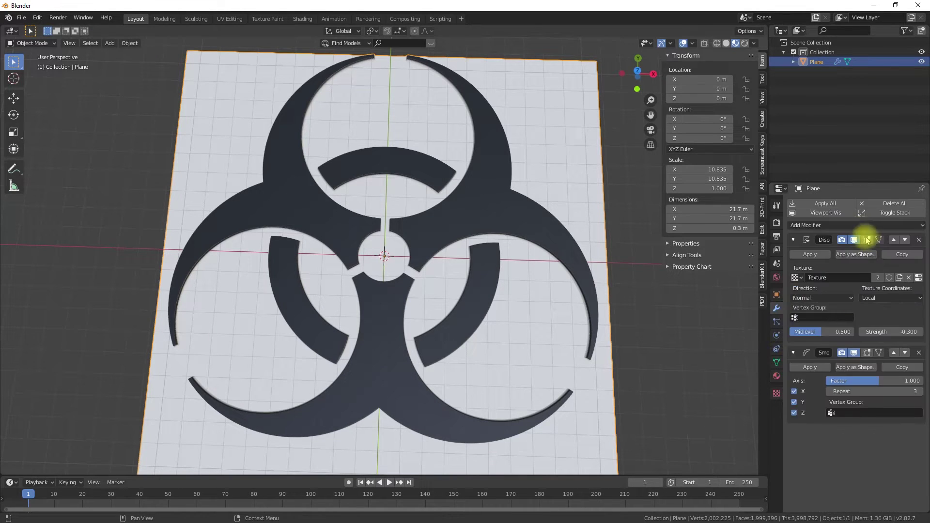
{"action": "left_click", "coordinate": [856, 226]}
{"action": "left_click", "coordinate": [764, 292]}
{"action": "left_click", "coordinate": [792, 353]}
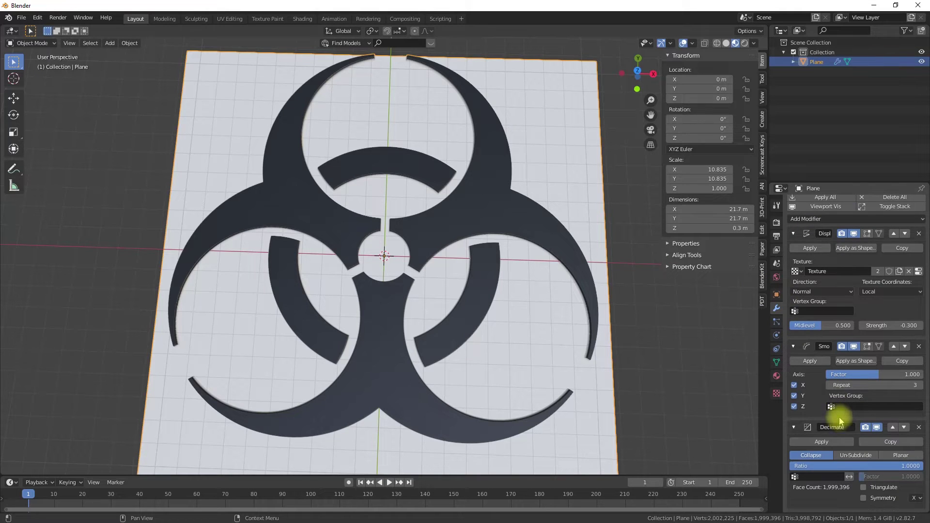
{"action": "left_click", "coordinate": [793, 239]}
{"action": "left_click", "coordinate": [793, 274]}
{"action": "left_click", "coordinate": [794, 274]}
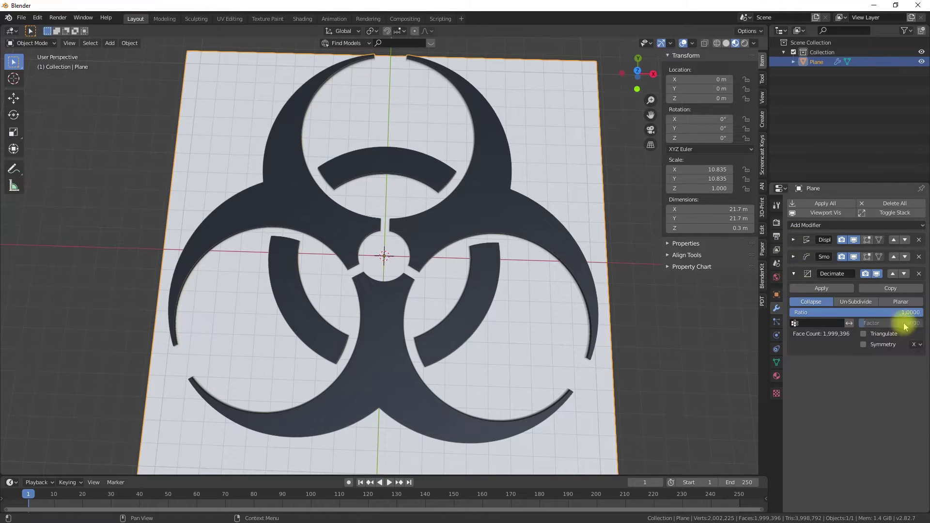
{"action": "left_click", "coordinate": [896, 313]}
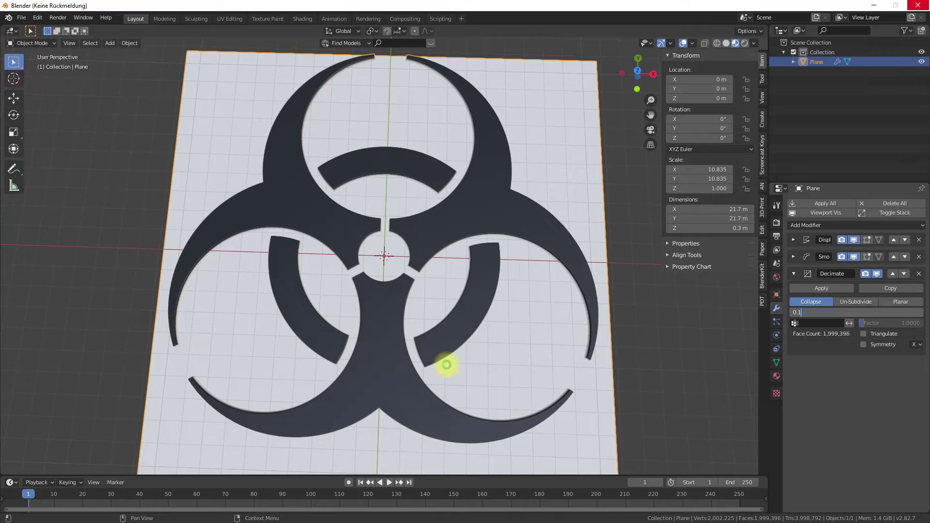
Step: Orbit to a low close view of the rough walls and apply the Displace modifier
{"action": "scroll", "coordinate": [450, 322], "scroll_direction": "up", "scroll_amount": 6}
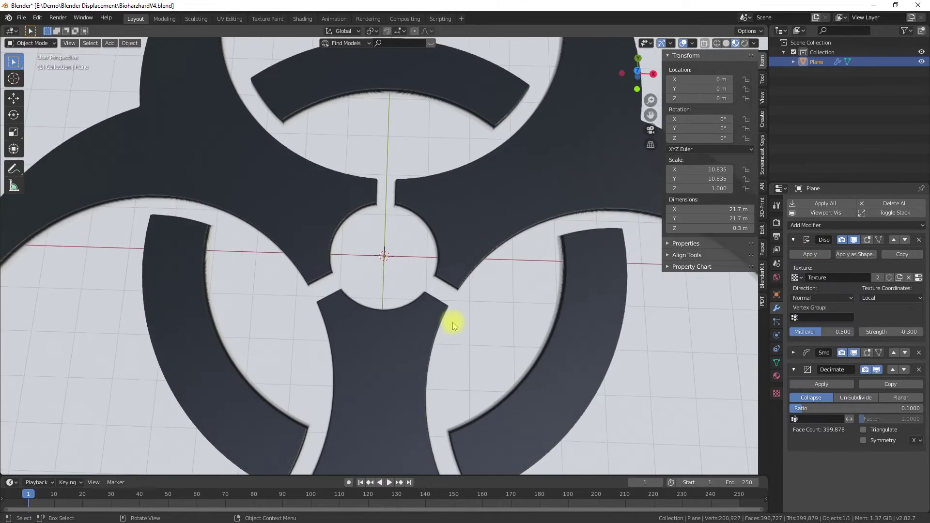
{"action": "middle_click_drag", "start_coordinate": [459, 330], "coordinate": [654, 334]}
{"action": "scroll", "coordinate": [459, 315], "scroll_direction": "up", "scroll_amount": 2}
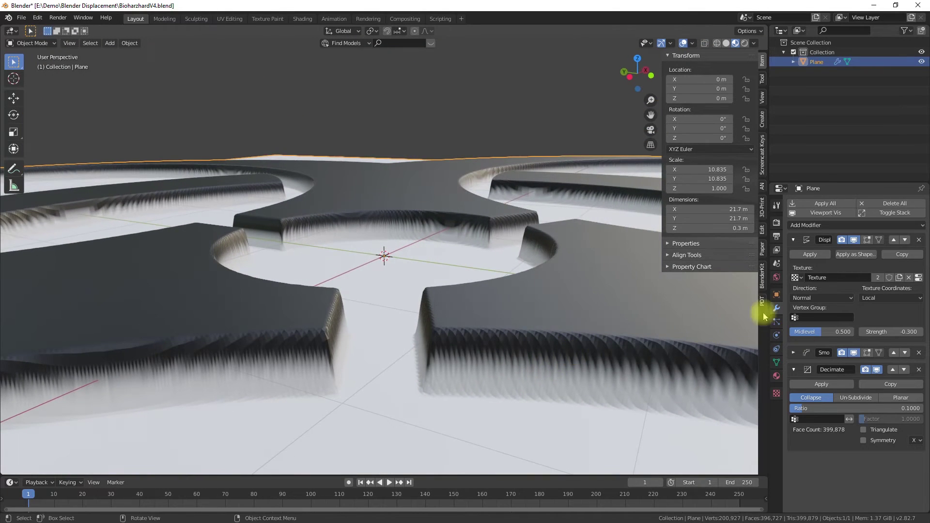
{"action": "left_click", "coordinate": [796, 254]}
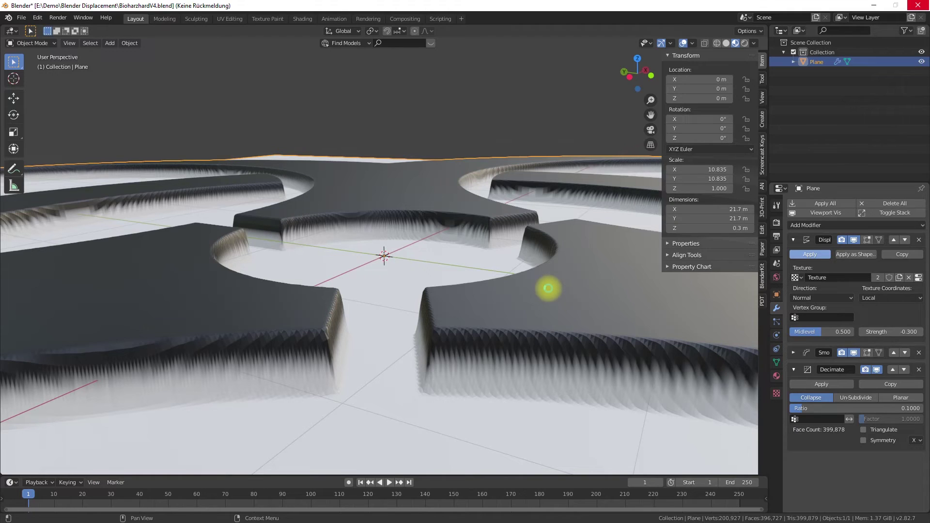
{"action": "left_click", "coordinate": [810, 254]}
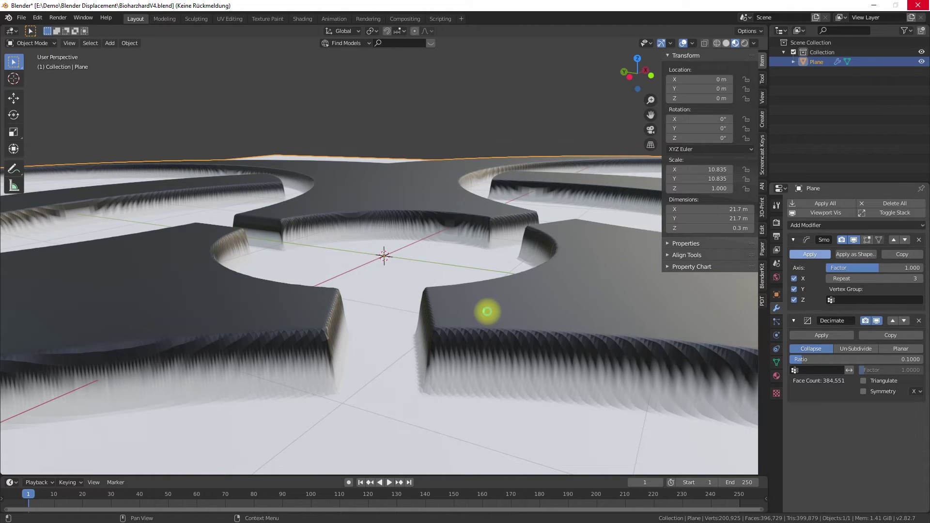
Step: Apply the Smooth modifier and try a Decimate ratio of 0.5
{"action": "left_click", "coordinate": [802, 254]}
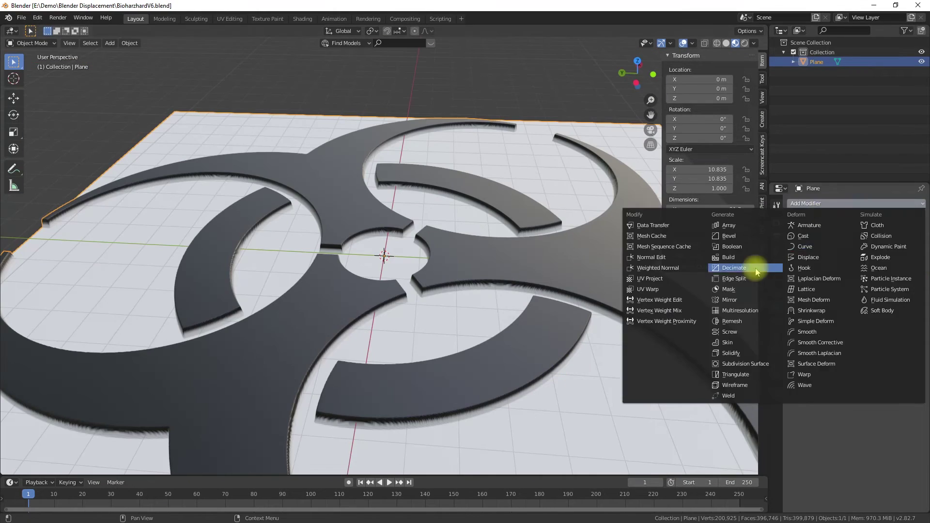
{"action": "double_click", "coordinate": [842, 279]}
{"action": "type", "text": "0.5"}
{"action": "key", "text": "Return"}
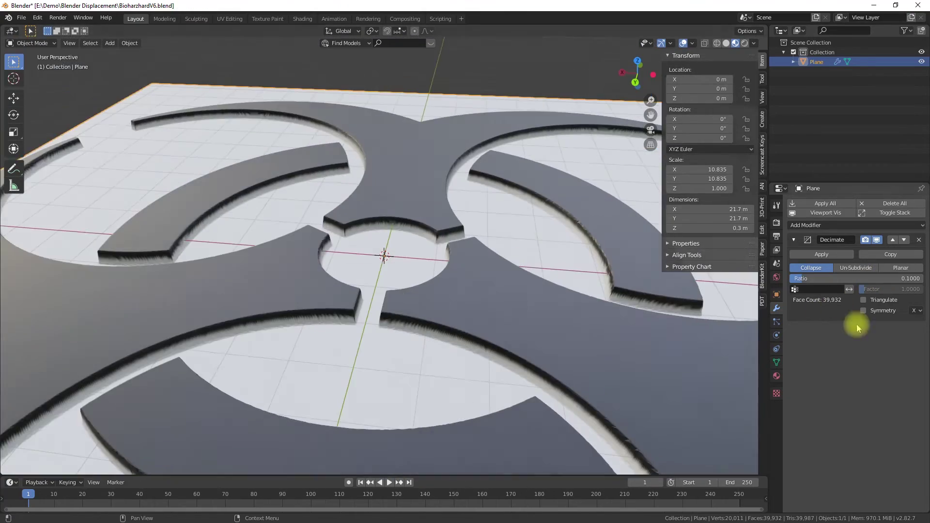
{"action": "key", "text": "Return"}
{"action": "middle_click_drag", "start_coordinate": [482, 291], "coordinate": [449, 253]}
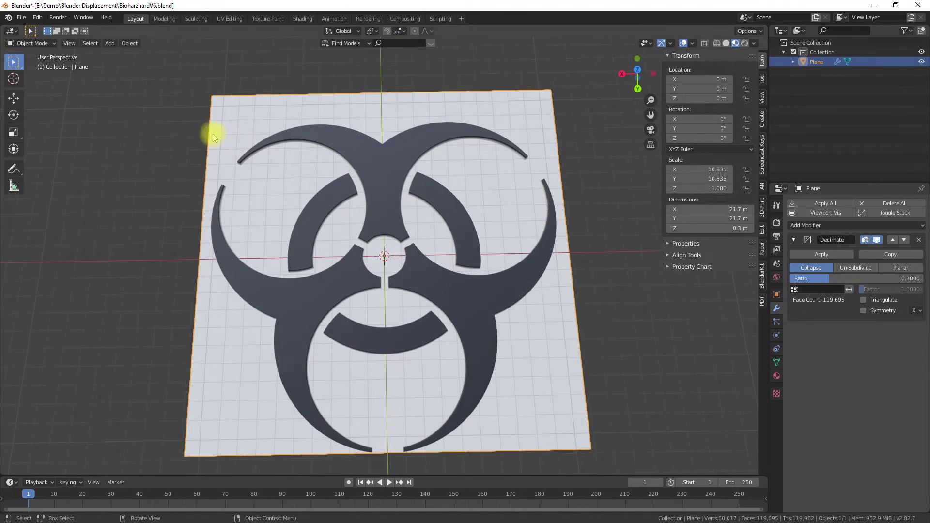
{"action": "left_click", "coordinate": [22, 17]}
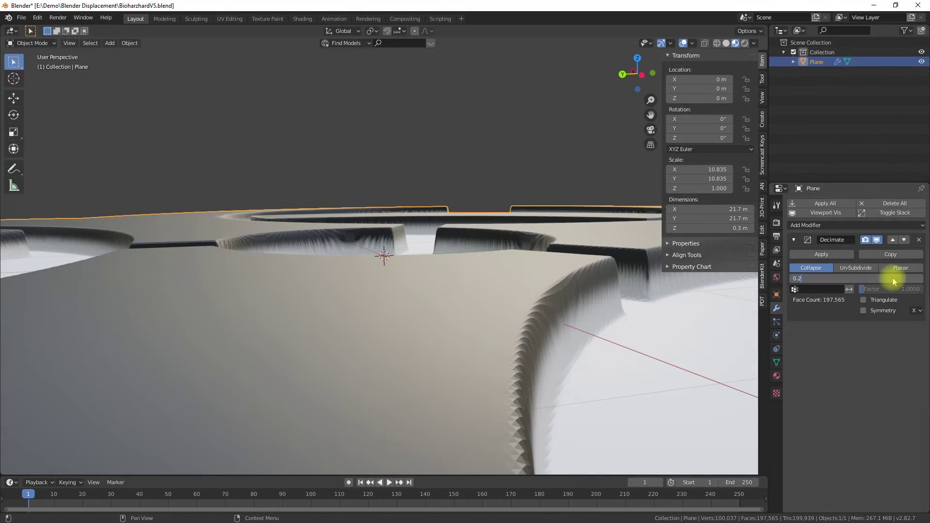
Step: Add a trial Smooth modifier with factor 1 and repeat 2, then delete it again
{"action": "left_click", "coordinate": [858, 225]}
{"action": "left_click", "coordinate": [815, 358]}
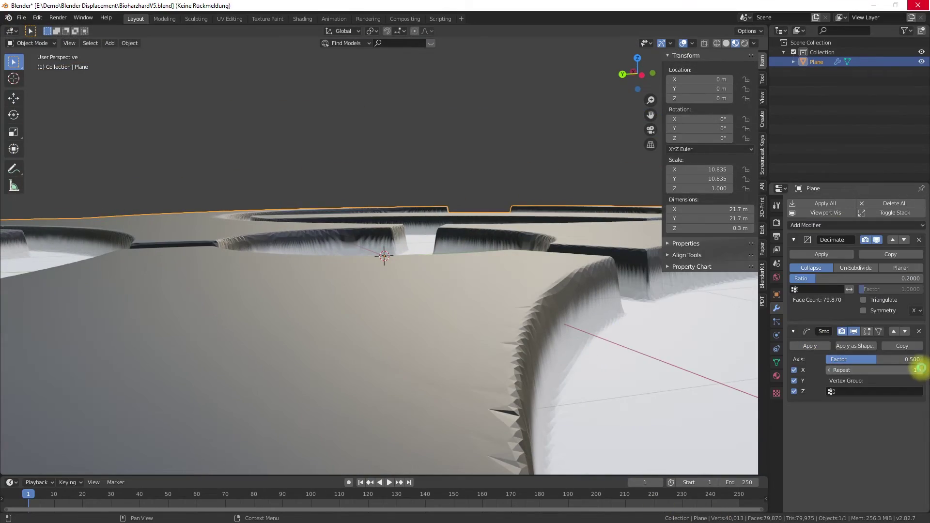
{"action": "left_click", "coordinate": [919, 359]}
{"action": "type", "text": "1"}
{"action": "key", "text": "Return"}
{"action": "left_click", "coordinate": [918, 370]}
{"action": "left_click", "coordinate": [919, 333]}
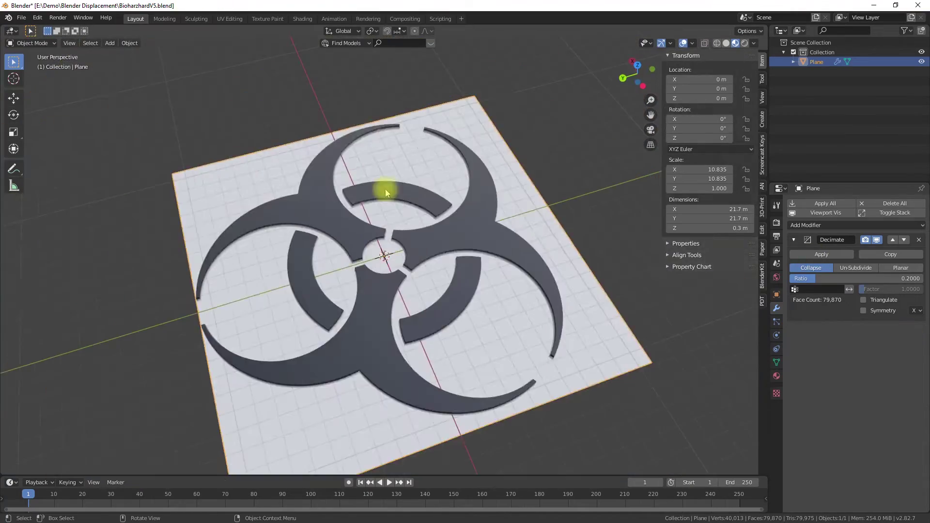
{"action": "key", "text": "Tab"}
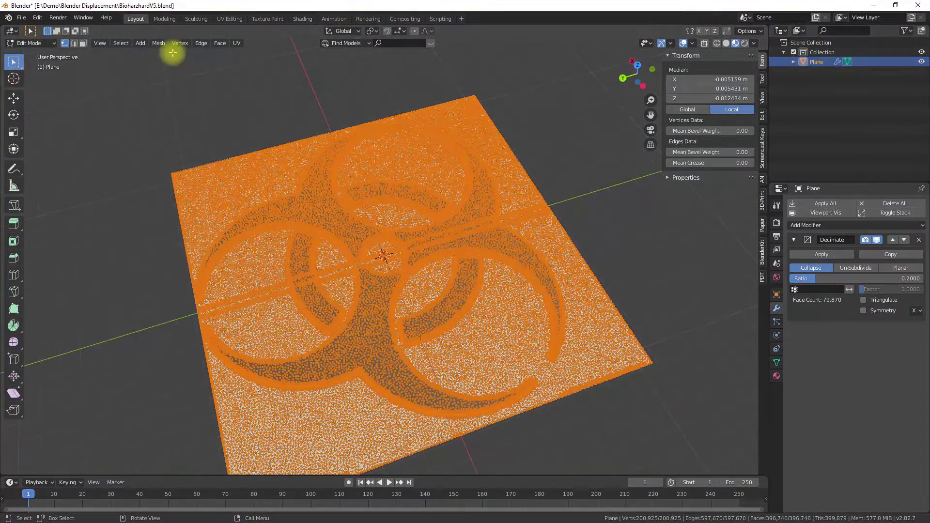
Step: Clean up the mesh with Merge by Distance, Degenerate Dissolve, Delete Loose and Make Planar Faces
{"action": "left_click", "coordinate": [158, 42]}
{"action": "mouse_move", "coordinate": [190, 248]}
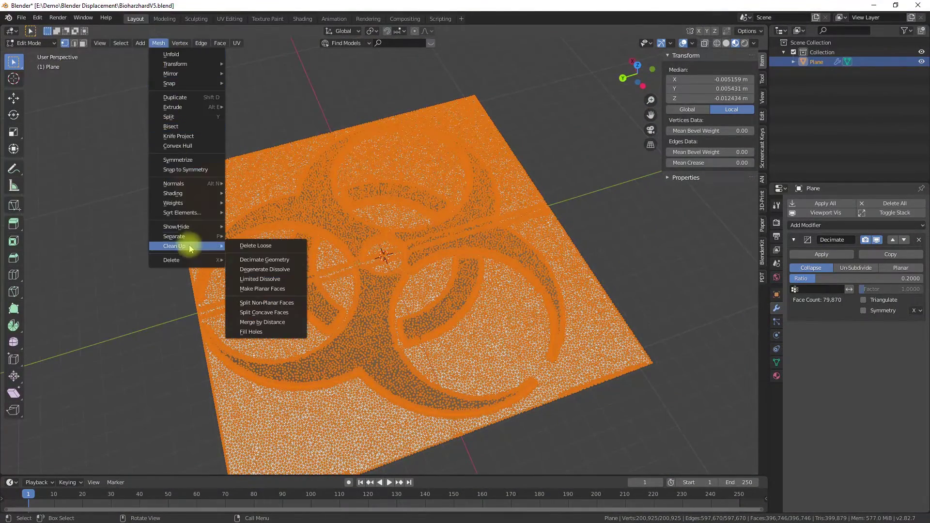
{"action": "left_click", "coordinate": [262, 322]}
{"action": "left_click", "coordinate": [158, 43]}
{"action": "mouse_move", "coordinate": [204, 246]}
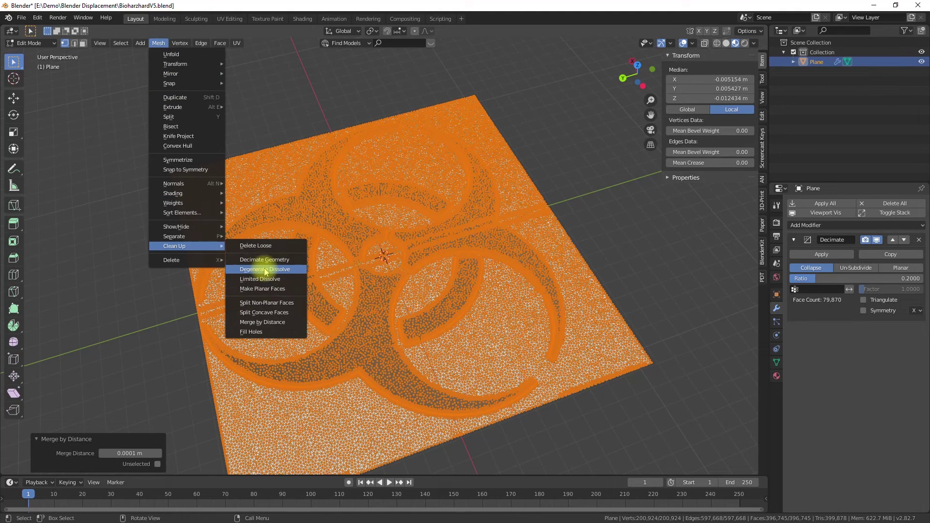
{"action": "left_click", "coordinate": [265, 270]}
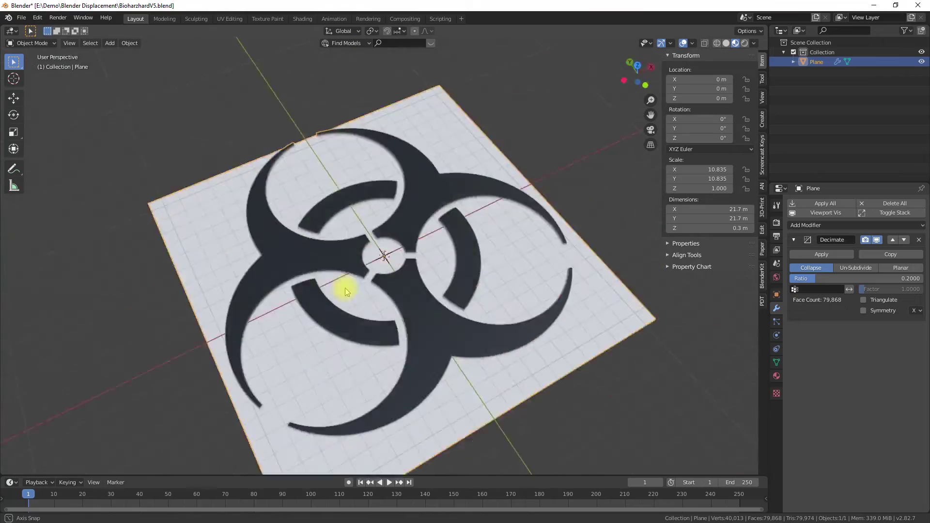
{"action": "middle_click_drag", "start_coordinate": [342, 285], "coordinate": [364, 208]}
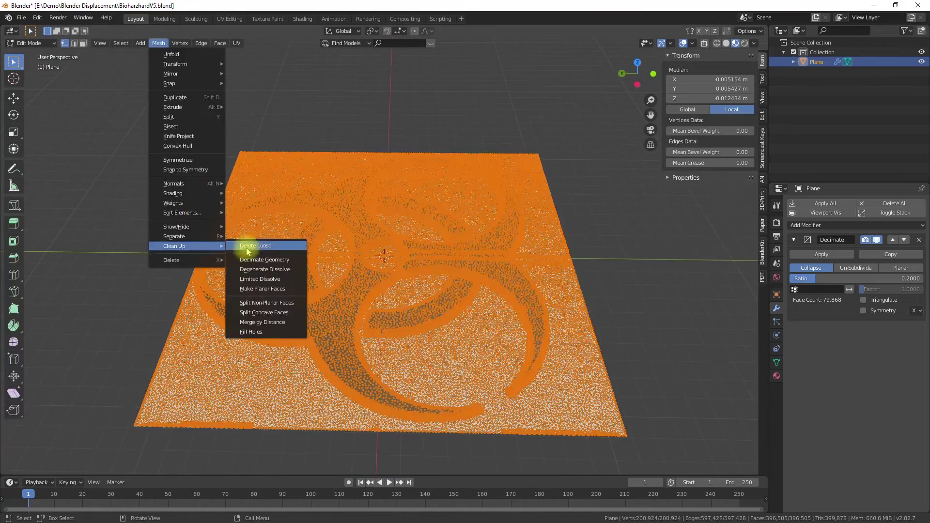
{"action": "left_click", "coordinate": [247, 246]}
{"action": "left_click", "coordinate": [158, 43]}
{"action": "left_click", "coordinate": [247, 268]}
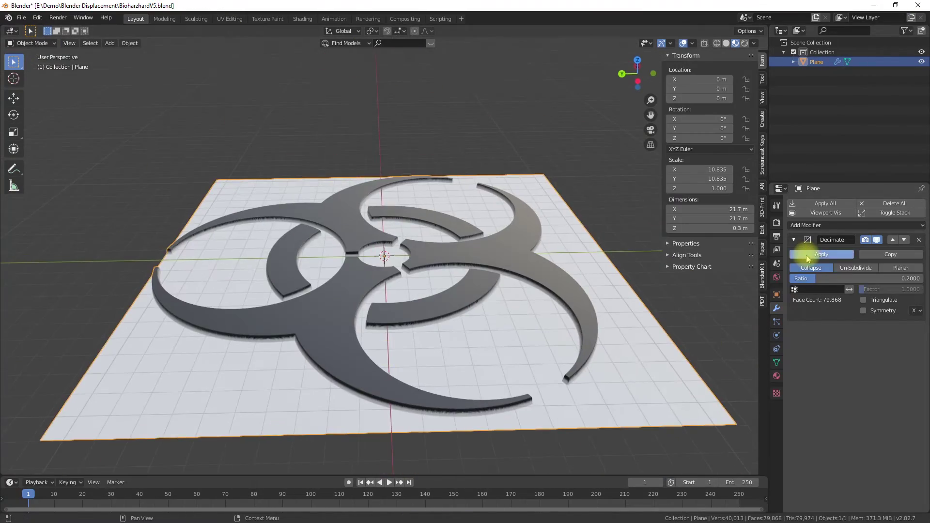
Step: Apply the Decimate modifier and bring up the 3D-Print analysis sidebar
{"action": "left_click", "coordinate": [807, 254]}
{"action": "scroll", "coordinate": [527, 321], "scroll_direction": "up", "scroll_amount": 5}
{"action": "scroll", "coordinate": [527, 322], "scroll_direction": "down", "scroll_amount": 4}
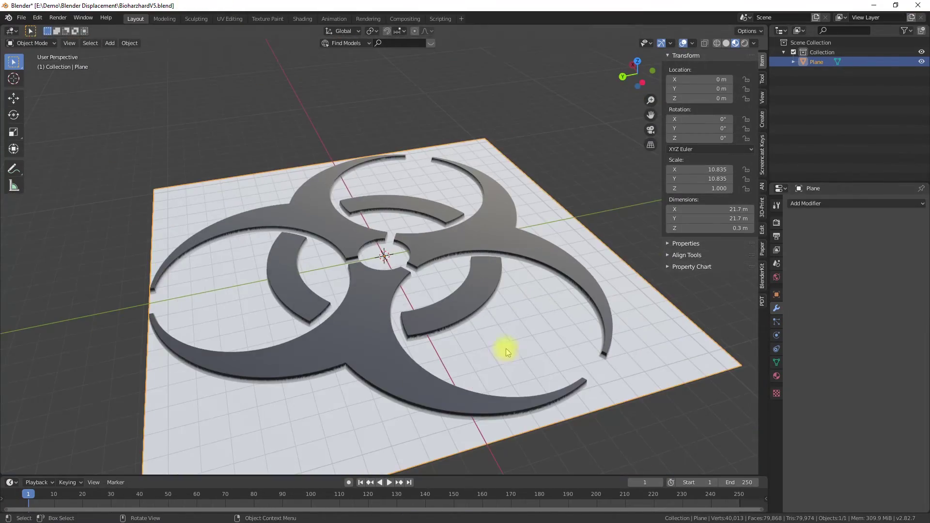
{"action": "left_click", "coordinate": [762, 207]}
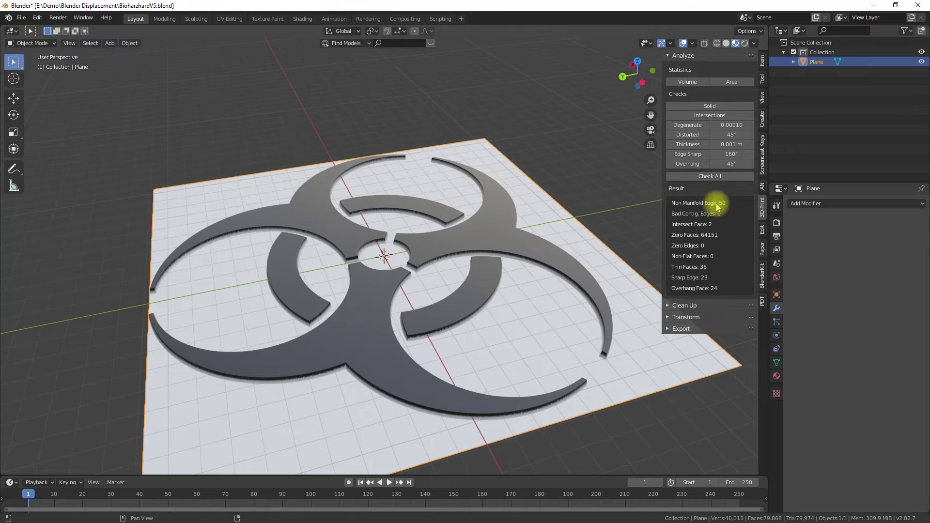
Step: Run the 3D-Print Make Manifold cleanup on the plane, leaving 79,767 faces
{"action": "middle_click_drag", "start_coordinate": [388, 356], "coordinate": [484, 266]}
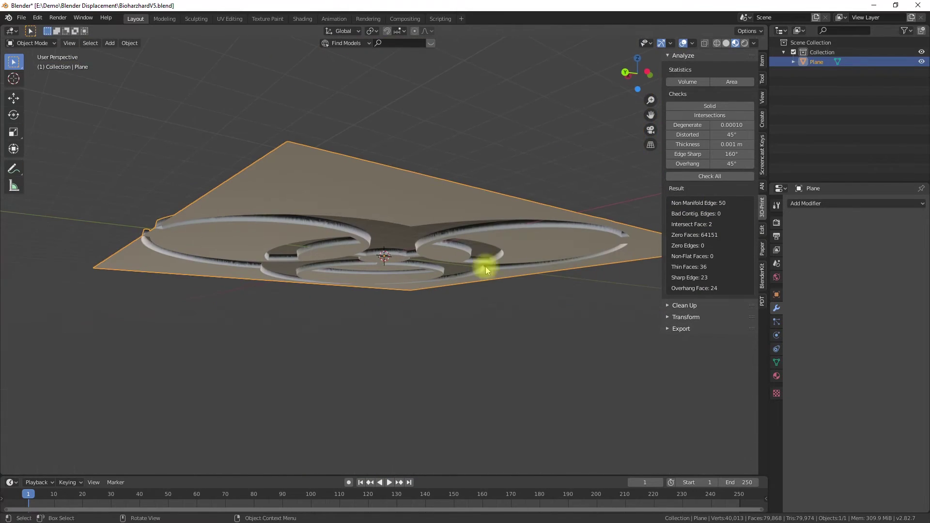
{"action": "left_click", "coordinate": [683, 305]}
{"action": "left_click", "coordinate": [710, 331]}
{"action": "middle_click_drag", "start_coordinate": [388, 276], "coordinate": [529, 312]}
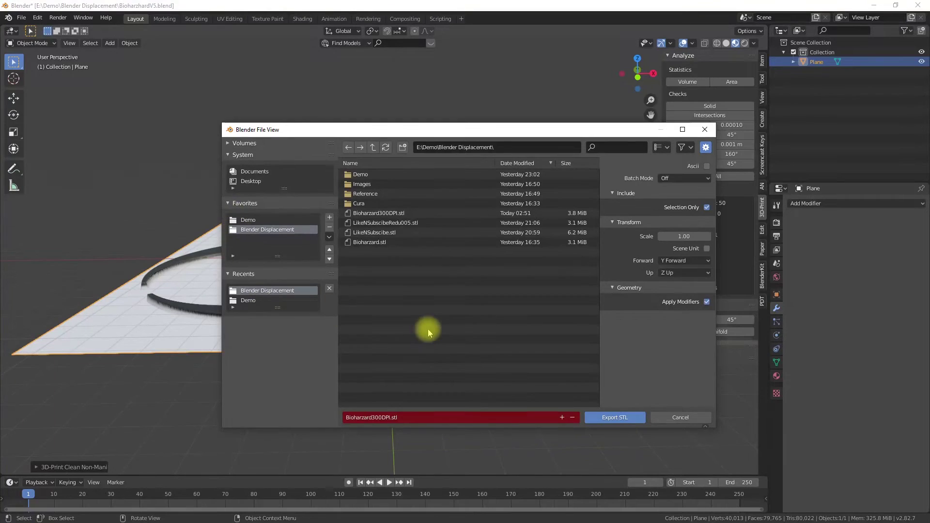
Step: Export the mesh as Bioharzard300DPI.stl, then save the blend file as new version V6
{"action": "left_click", "coordinate": [388, 213]}
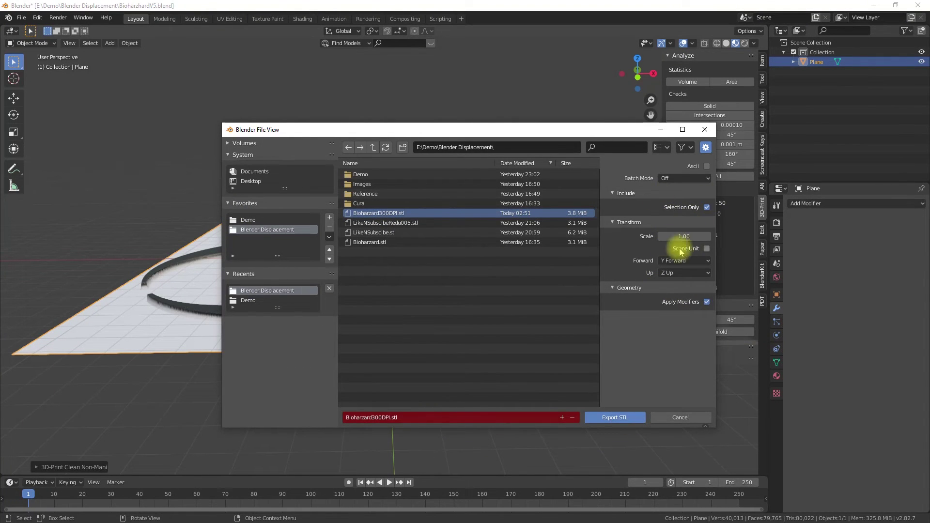
{"action": "left_click", "coordinate": [617, 417]}
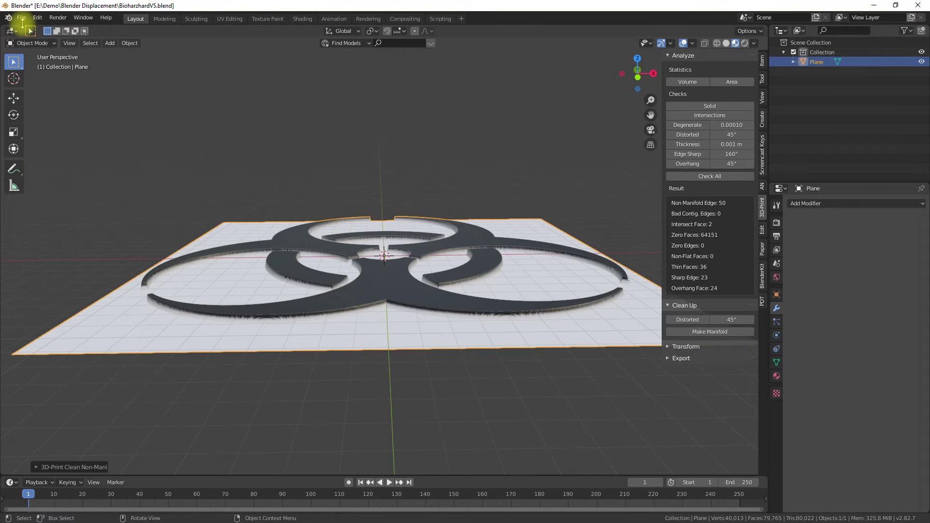
{"action": "left_click", "coordinate": [21, 18]}
{"action": "left_click", "coordinate": [29, 89]}
{"action": "key", "text": "KP_Add"}
{"action": "left_click", "coordinate": [617, 417]}
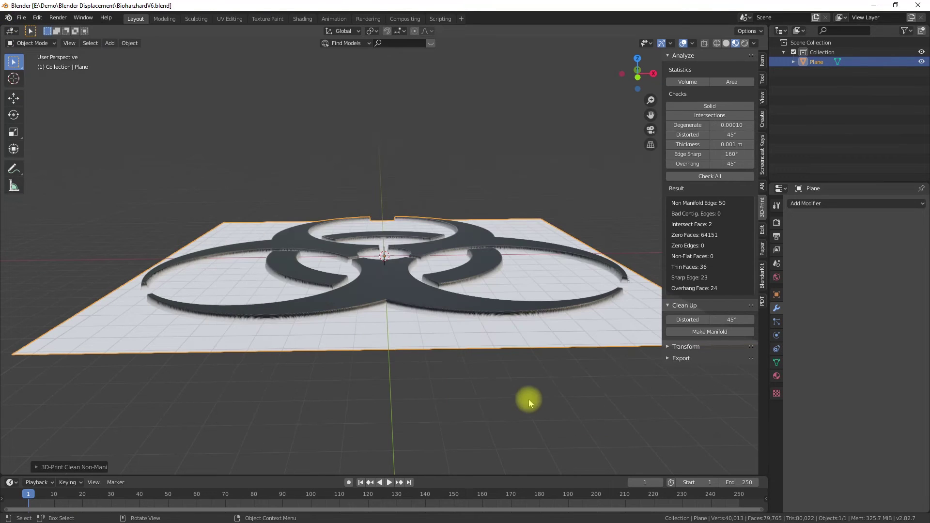
Step: Re-export the STL over Bioharzard300DPI.stl with Scene Unit enabled
{"action": "key", "text": "KP_7"}
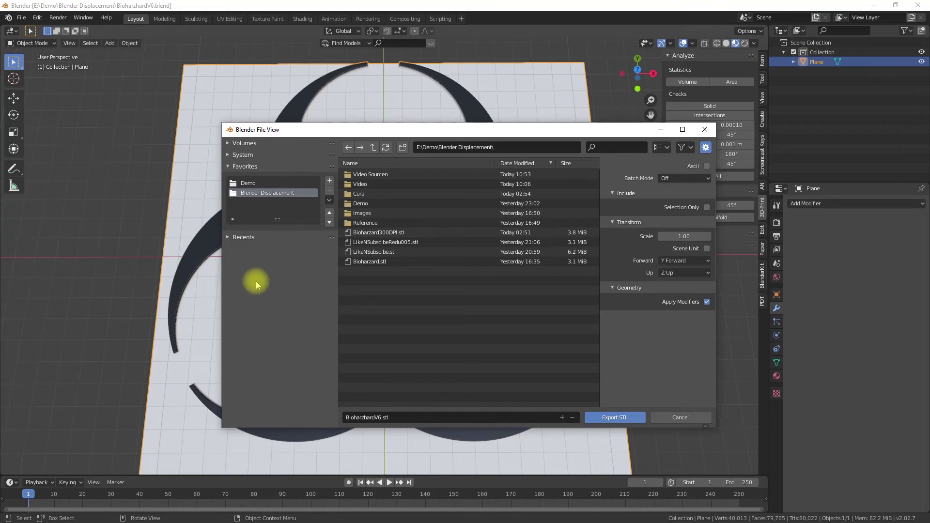
{"action": "left_click", "coordinate": [378, 233]}
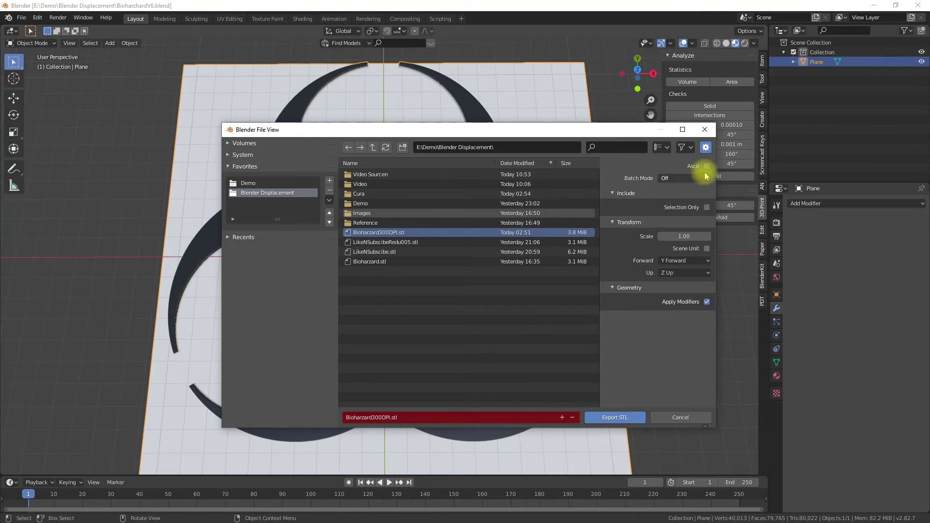
{"action": "left_click", "coordinate": [707, 249]}
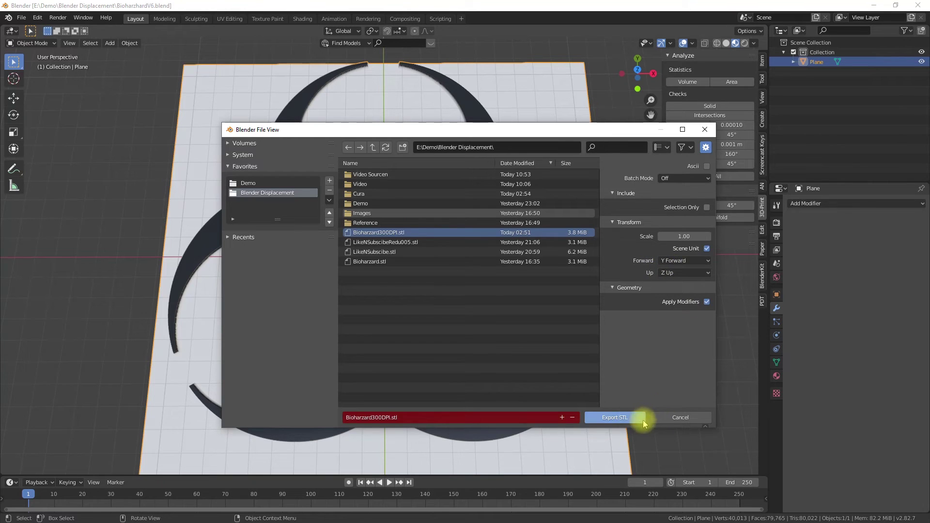
{"action": "left_click", "coordinate": [630, 419]}
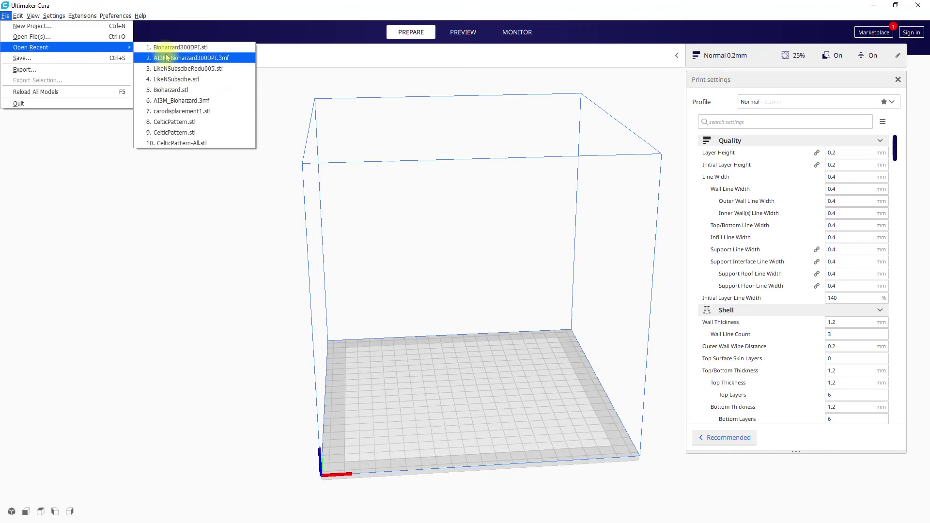
Step: Load the recent biohazard STL onto the Cura build plate
{"action": "left_click", "coordinate": [189, 59]}
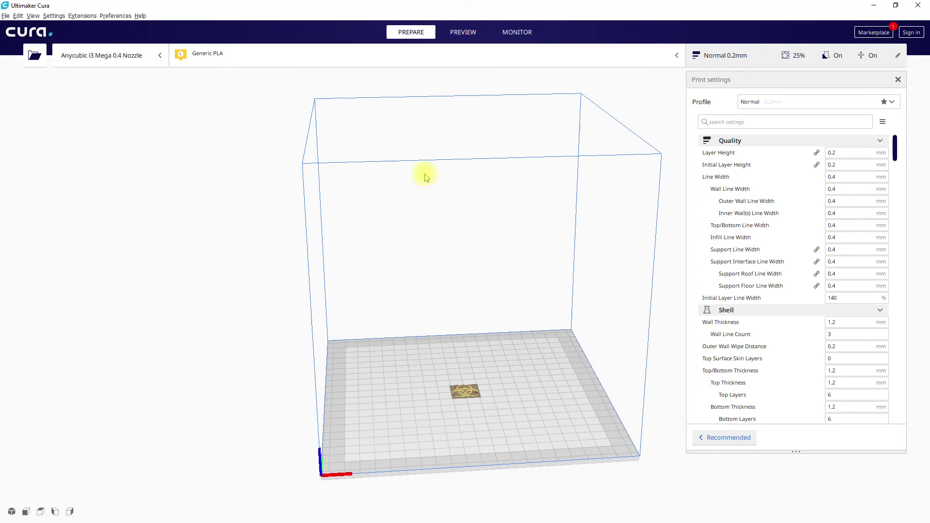
{"action": "scroll", "coordinate": [435, 417], "scroll_direction": "up", "scroll_amount": 3}
{"action": "scroll", "coordinate": [368, 399], "scroll_direction": "up", "scroll_amount": 6}
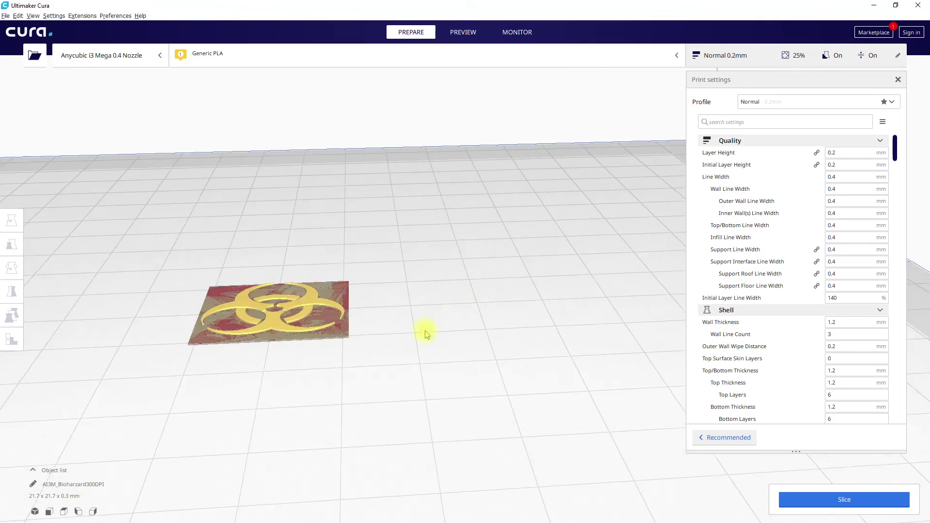
{"action": "scroll", "coordinate": [452, 404], "scroll_direction": "up", "scroll_amount": 4}
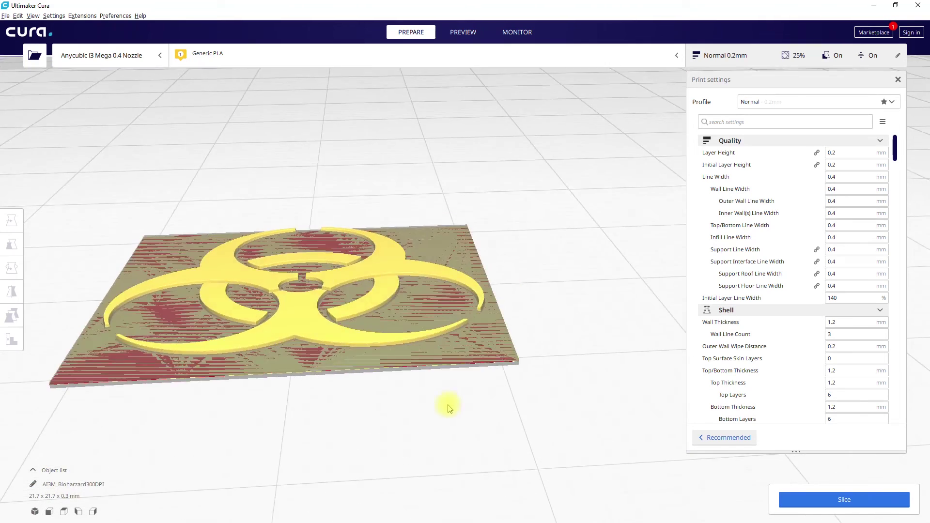
Step: Scale the biohazard model uniformly to 400% on X
{"action": "left_click", "coordinate": [317, 296]}
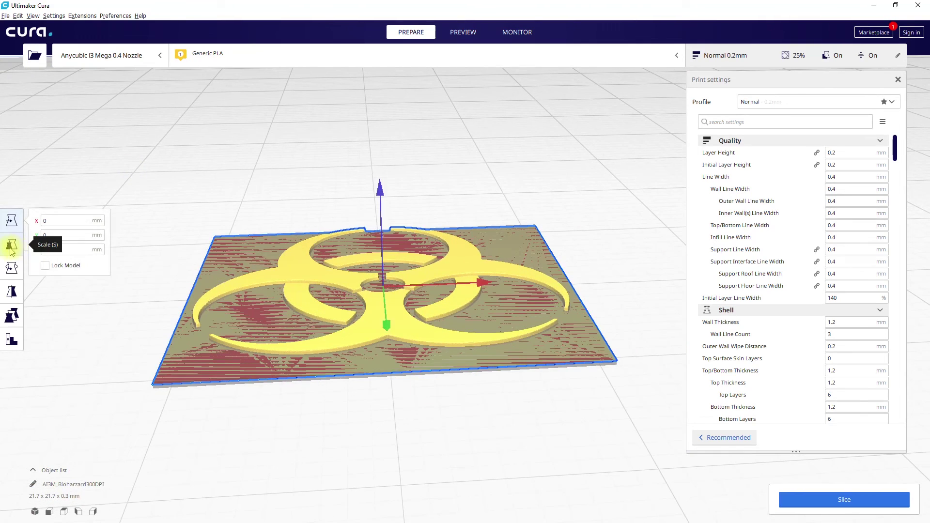
{"action": "left_click", "coordinate": [12, 243]}
{"action": "left_click", "coordinate": [111, 246]}
{"action": "type", "text": "400"}
{"action": "key", "text": "Return"}
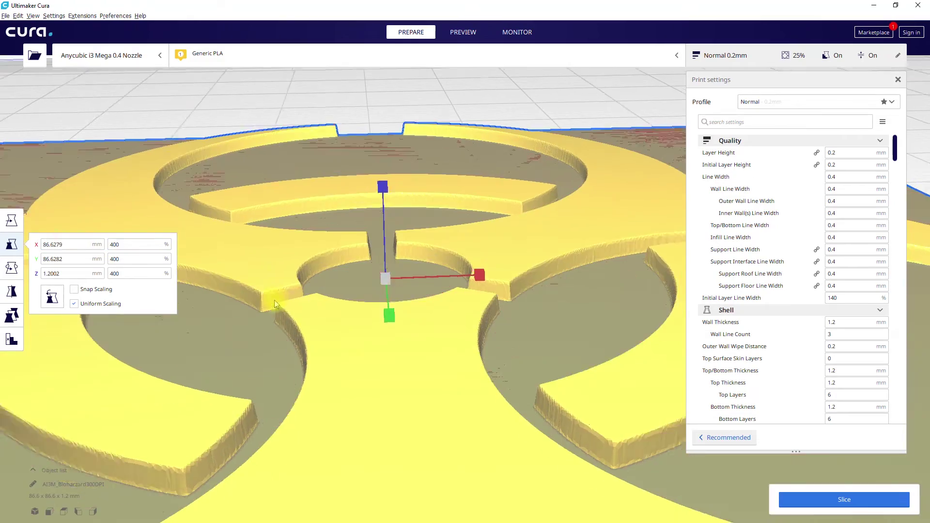
Step: Look down on the enlarged model and slice it for printing
{"action": "scroll", "coordinate": [338, 322], "scroll_direction": "down", "scroll_amount": 5}
{"action": "right_click_drag", "start_coordinate": [364, 403], "coordinate": [387, 453]}
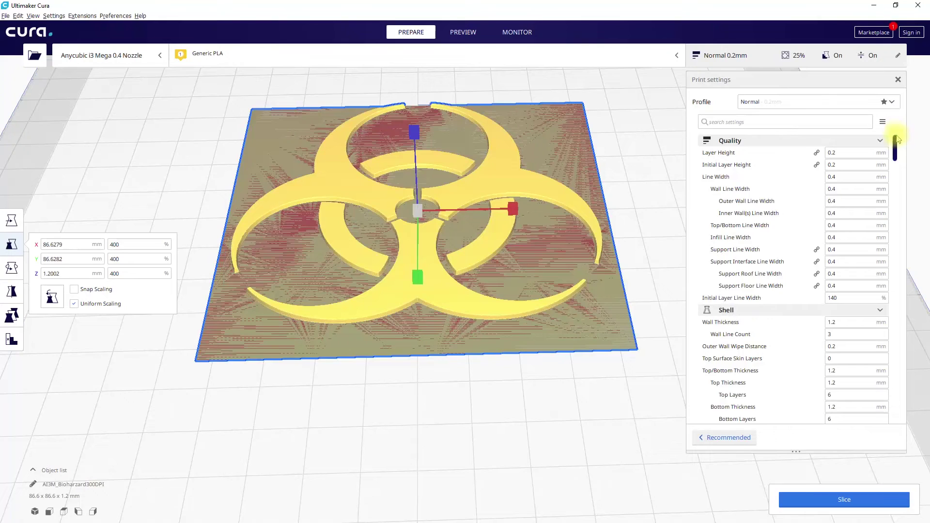
{"action": "left_click_drag", "start_coordinate": [896, 141], "coordinate": [895, 397]}
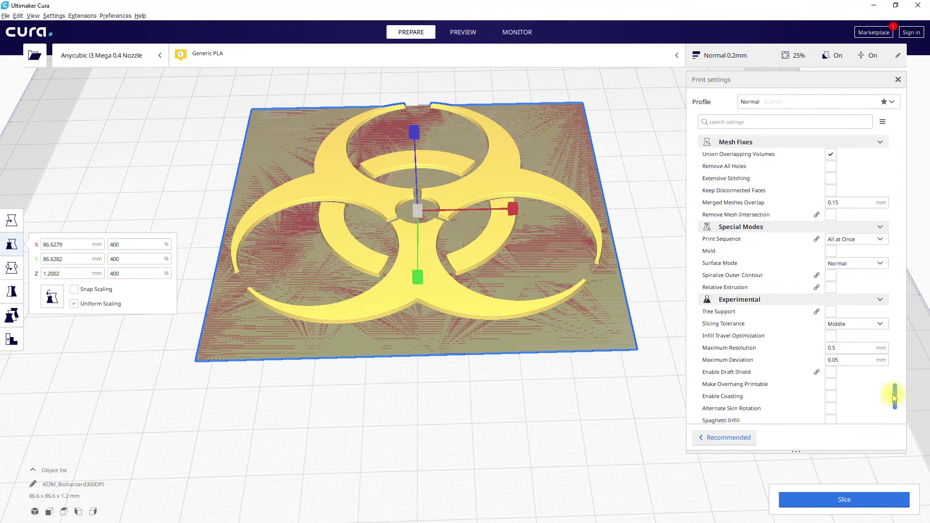
{"action": "scroll", "coordinate": [869, 363], "scroll_direction": "down", "scroll_amount": 5}
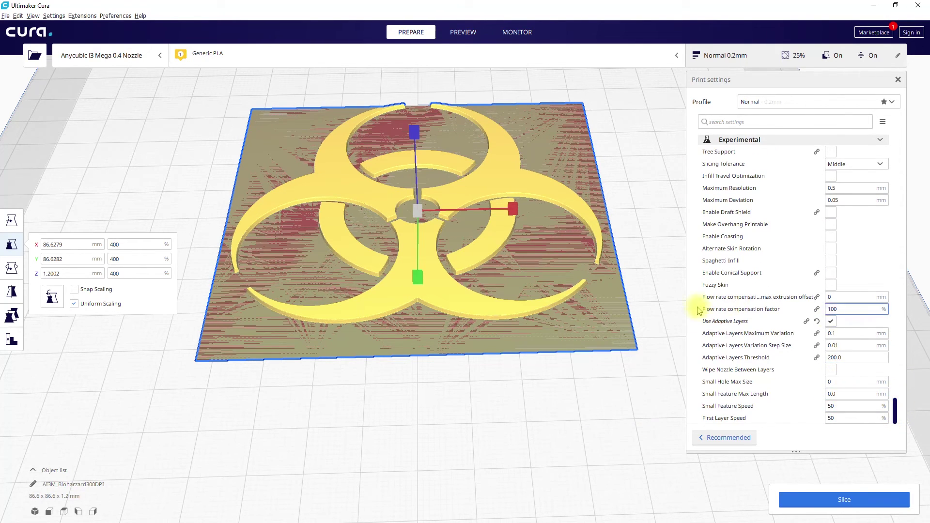
{"action": "left_click", "coordinate": [793, 499]}
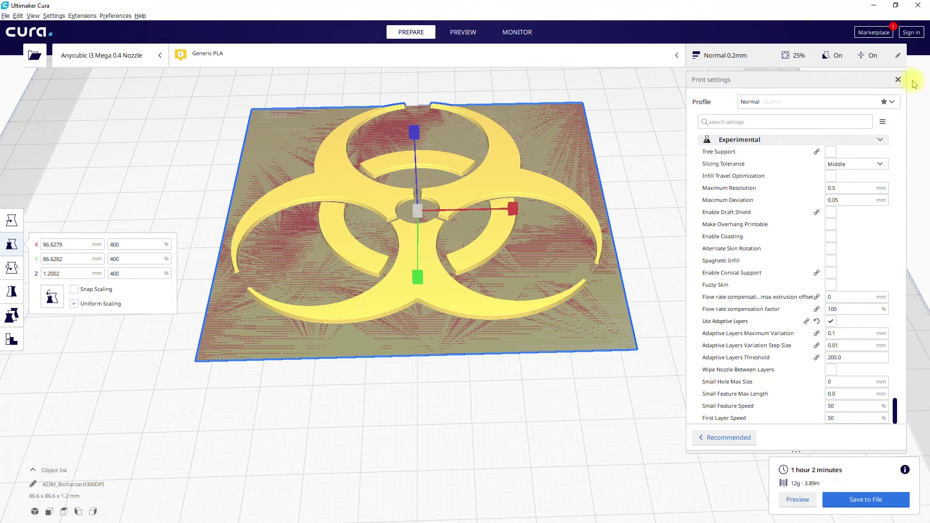
Step: Preview the slice showing only the lower layers, with the print settings panel closed
{"action": "left_click", "coordinate": [473, 32]}
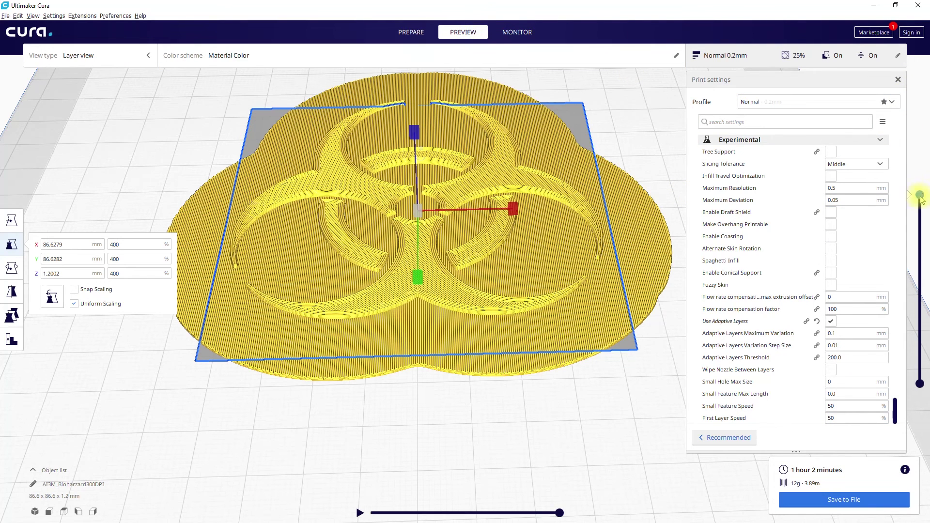
{"action": "left_click_drag", "start_coordinate": [920, 198], "coordinate": [919, 304]}
{"action": "left_click", "coordinate": [898, 79]}
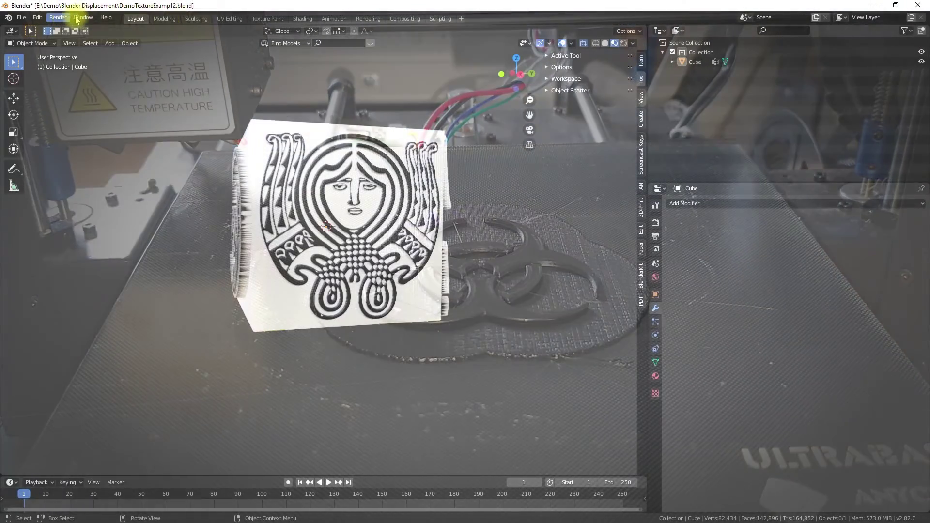
Step: Make the Blender window fullscreen and turn the textured cube so its image faces the viewer
{"action": "left_click", "coordinate": [83, 18]}
{"action": "left_click", "coordinate": [95, 52]}
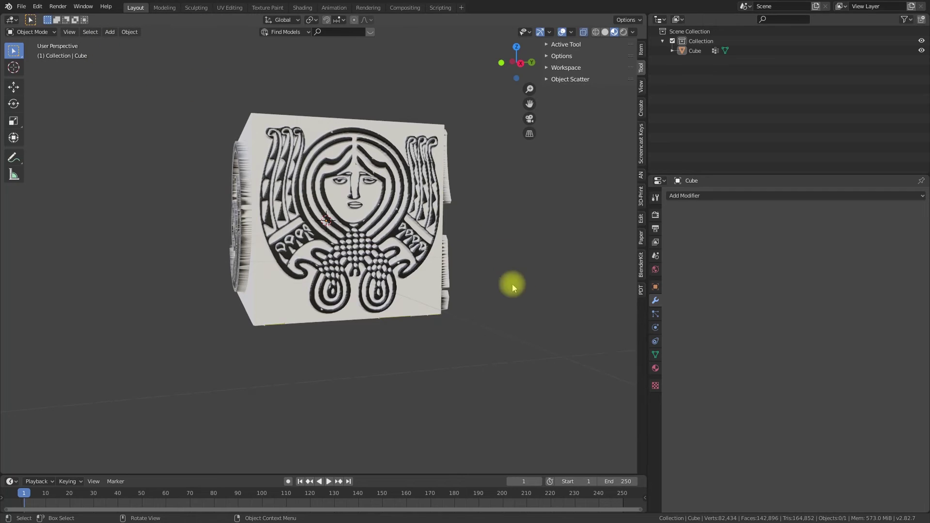
{"action": "mouse_move", "coordinate": [538, 343]}
{"action": "middle_mouse_down"}
{"action": "mouse_move", "coordinate": [8, 332]}
{"action": "mouse_move", "coordinate": [16, 363]}
{"action": "mouse_move", "coordinate": [48, 385]}
{"action": "mouse_move", "coordinate": [117, 392]}
{"action": "mouse_move", "coordinate": [176, 383]}
{"action": "mouse_move", "coordinate": [266, 347]}
{"action": "mouse_move", "coordinate": [341, 340]}
{"action": "middle_mouse_up"}
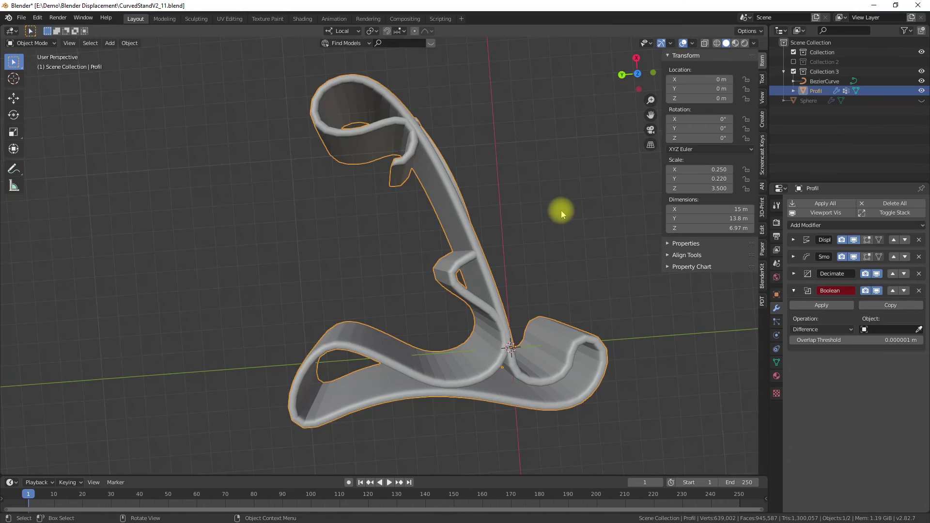
Step: Orbit and zoom around the curved stand to view its engraved figure at an angle and from above
{"action": "middle_click_drag", "start_coordinate": [561, 210], "coordinate": [420, 103]}
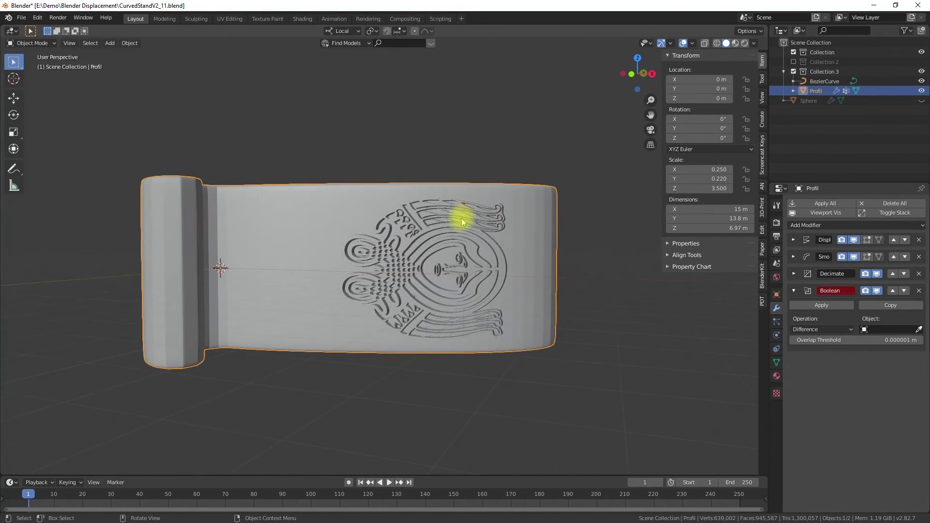
{"action": "scroll", "coordinate": [460, 219], "scroll_direction": "up", "scroll_amount": 4}
{"action": "scroll", "coordinate": [465, 230], "scroll_direction": "up", "scroll_amount": 2}
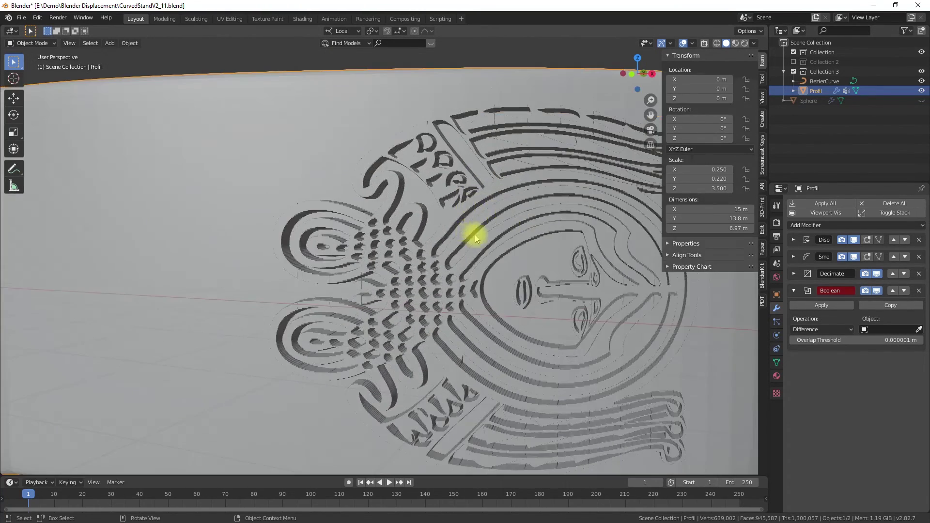
{"action": "mouse_move", "coordinate": [504, 263]}
{"action": "middle_mouse_down"}
{"action": "mouse_move", "coordinate": [467, 243]}
{"action": "mouse_move", "coordinate": [460, 254]}
{"action": "mouse_move", "coordinate": [497, 256]}
{"action": "middle_mouse_up"}
{"action": "scroll", "coordinate": [496, 257], "scroll_direction": "down", "scroll_amount": 3}
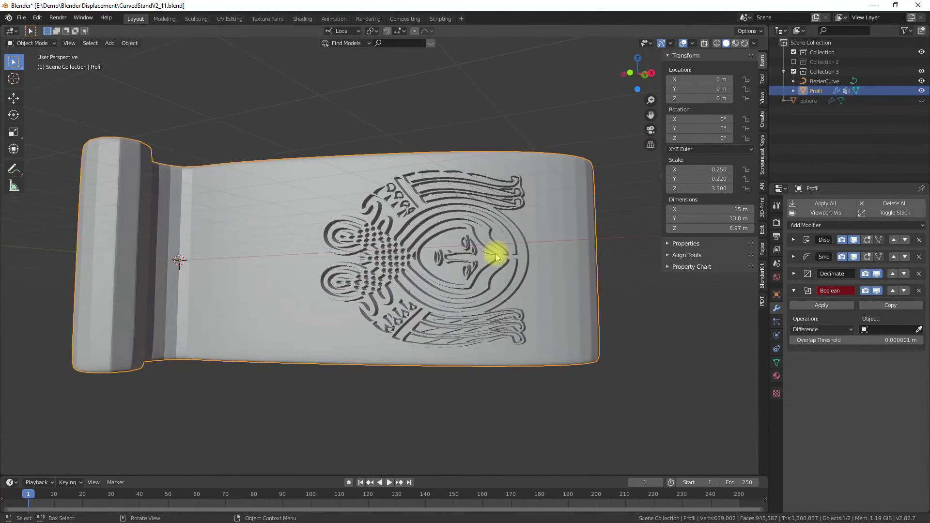
{"action": "middle_click_drag", "start_coordinate": [495, 256], "coordinate": [461, 228]}
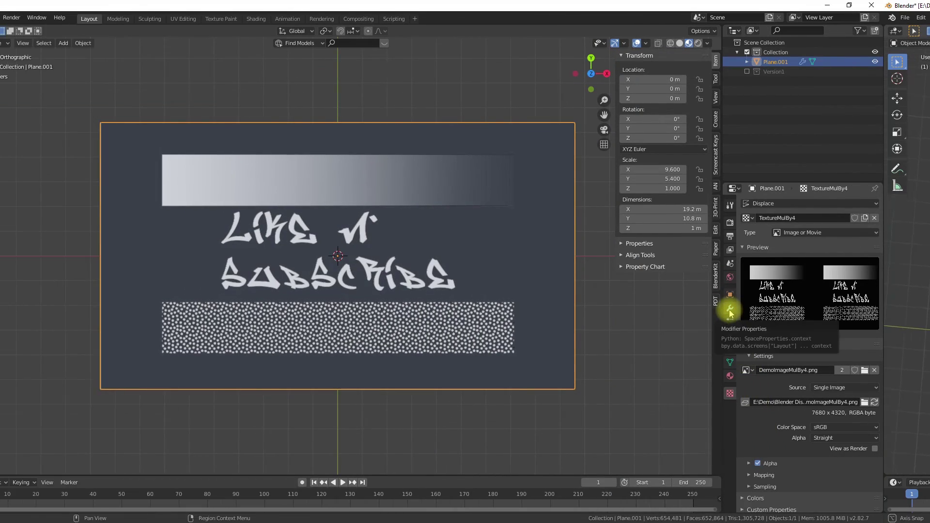
Step: Show the plane's Displace modifier settings and inspect the raised LIKE N SUBSCRIBE letters up close
{"action": "left_click", "coordinate": [777, 310]}
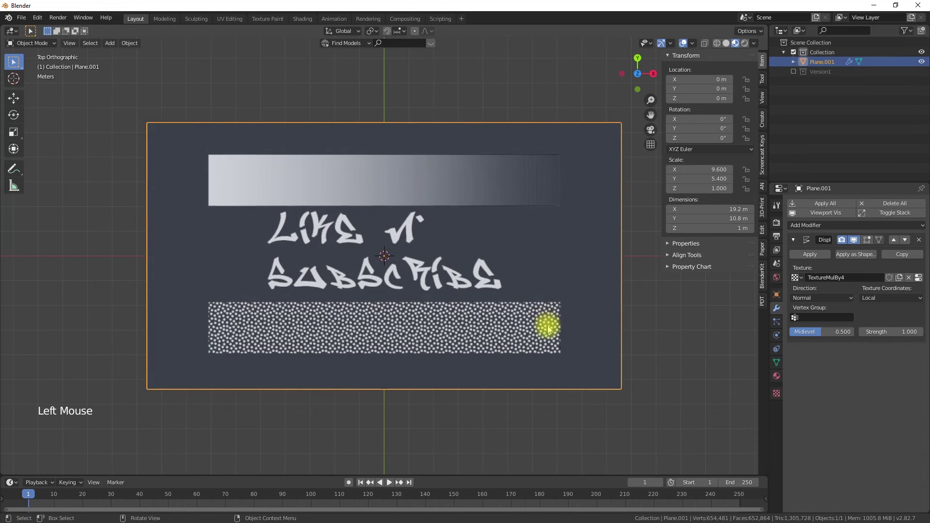
{"action": "middle_click_drag", "start_coordinate": [549, 329], "coordinate": [555, 264]}
{"action": "scroll", "coordinate": [455, 304], "scroll_direction": "up", "scroll_amount": 4}
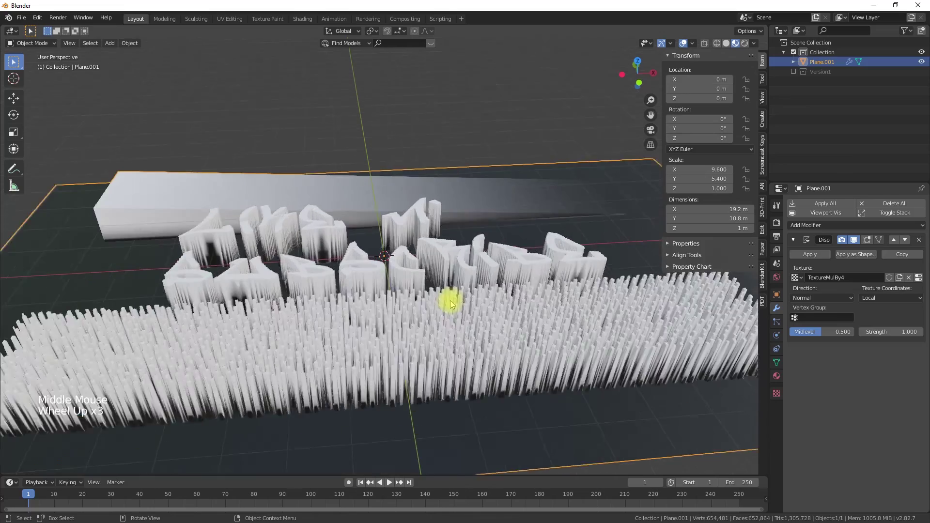
{"action": "scroll", "coordinate": [434, 302], "scroll_direction": "up", "scroll_amount": 4}
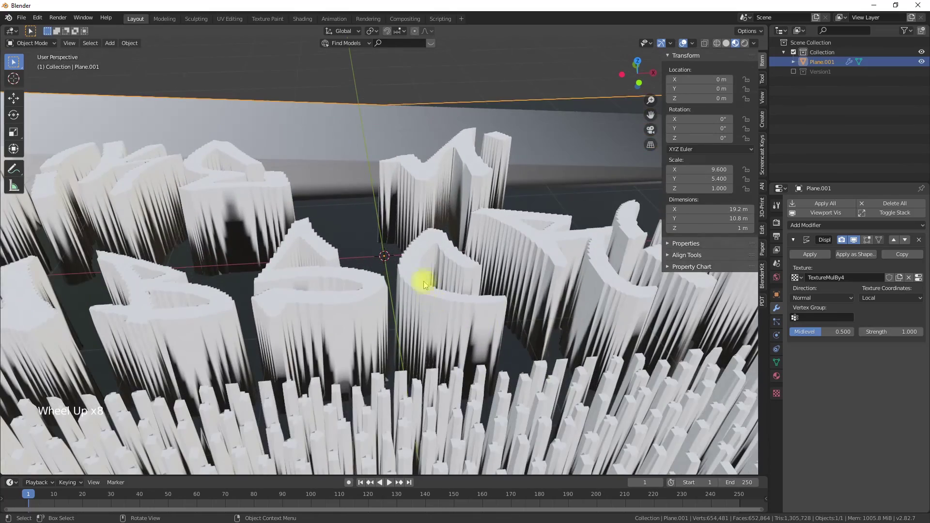
{"action": "middle_click_drag", "start_coordinate": [415, 263], "coordinate": [408, 324]}
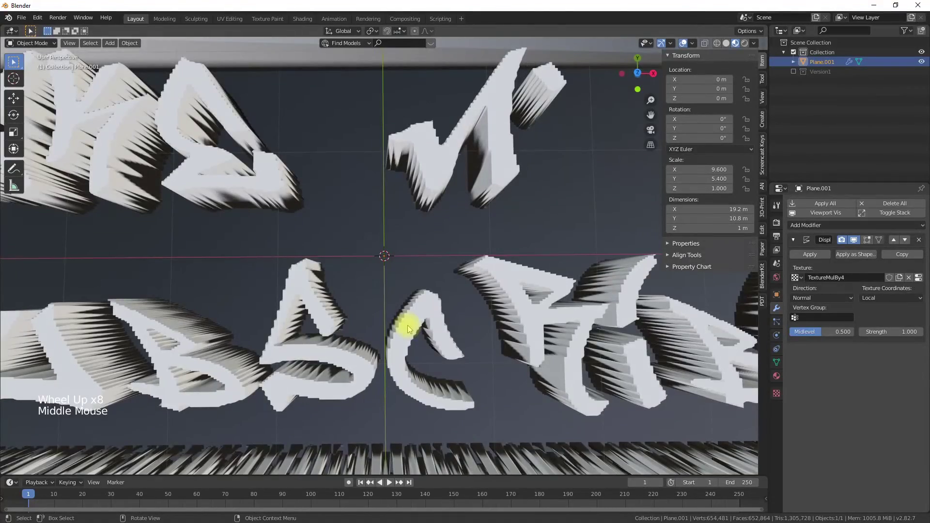
{"action": "scroll", "coordinate": [408, 326], "scroll_direction": "down", "scroll_amount": 2}
{"action": "scroll", "coordinate": [408, 322], "scroll_direction": "down", "scroll_amount": 2}
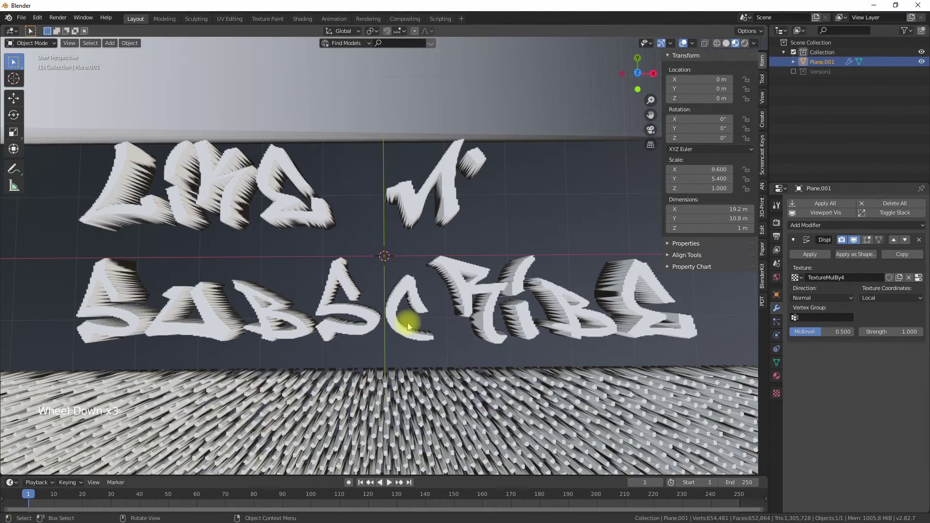